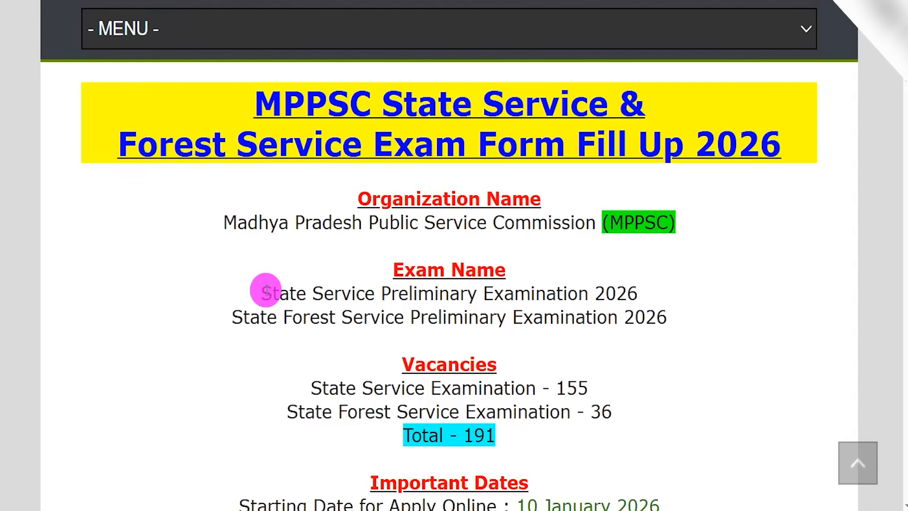
- Review the two 2026 preliminary exam names and the first page of the State Forest Service Examination notification PDF
{"action": "left_click_drag", "start_coordinate": [262, 293], "coordinate": [513, 294]}
{"action": "left_click_drag", "start_coordinate": [259, 316], "coordinate": [531, 320]}
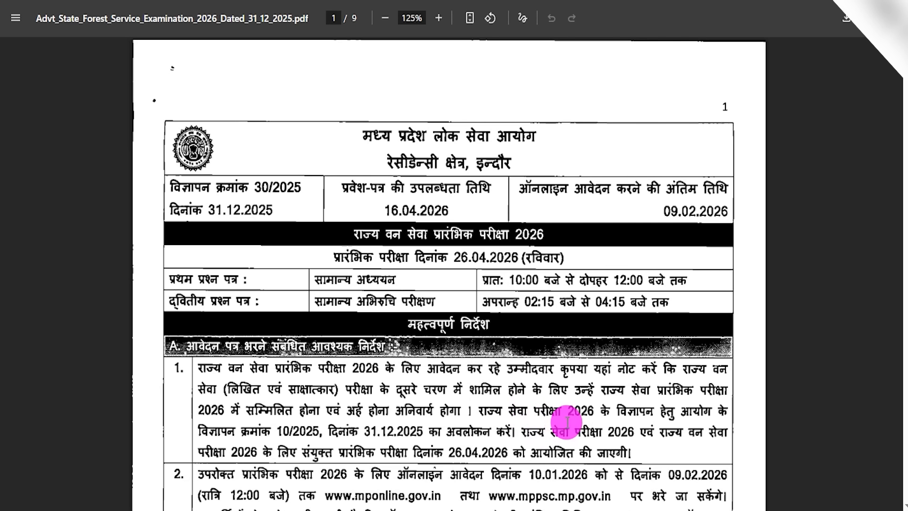
{"action": "scroll", "coordinate": [532, 333], "scroll_direction": "down", "scroll_amount": 3}
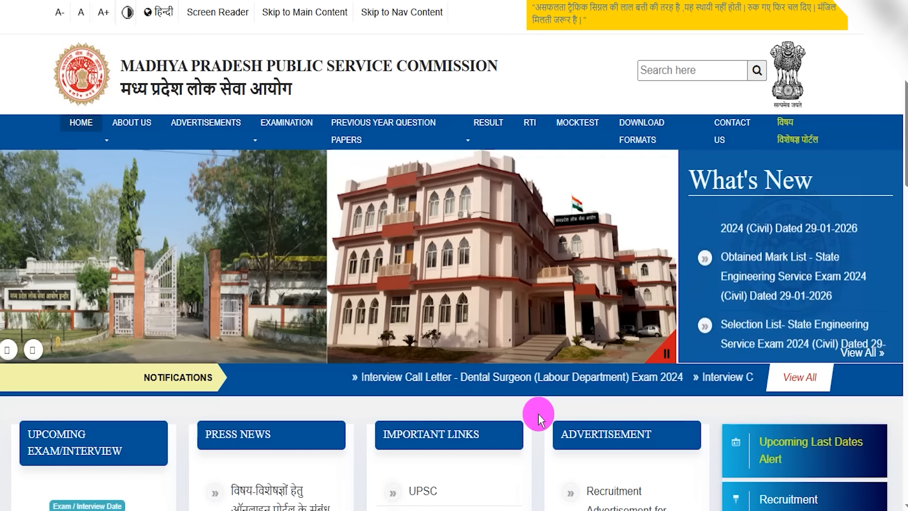
- Look through the MPPSC home page down to its footer and return to its beginning
{"action": "scroll", "coordinate": [537, 402], "scroll_direction": "down", "scroll_amount": 3}
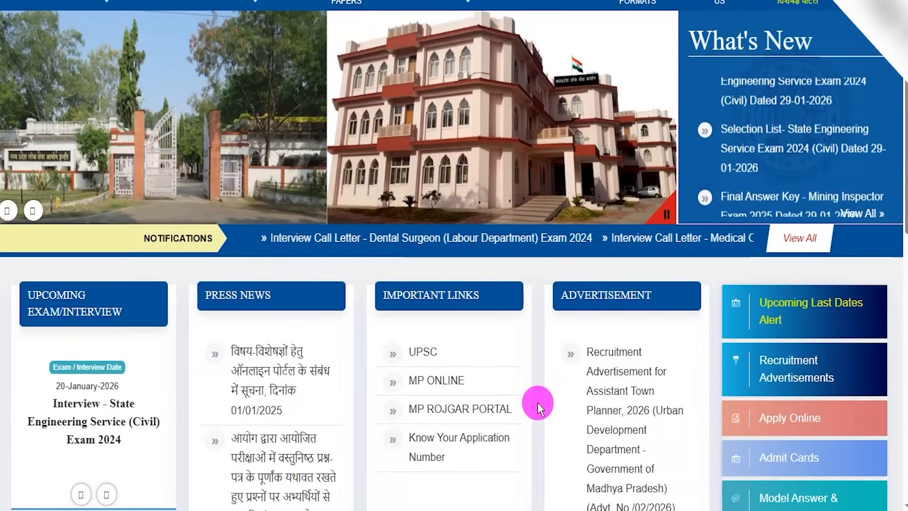
{"action": "scroll", "coordinate": [537, 402], "scroll_direction": "down", "scroll_amount": 4}
{"action": "scroll", "coordinate": [537, 402], "scroll_direction": "down", "scroll_amount": 6}
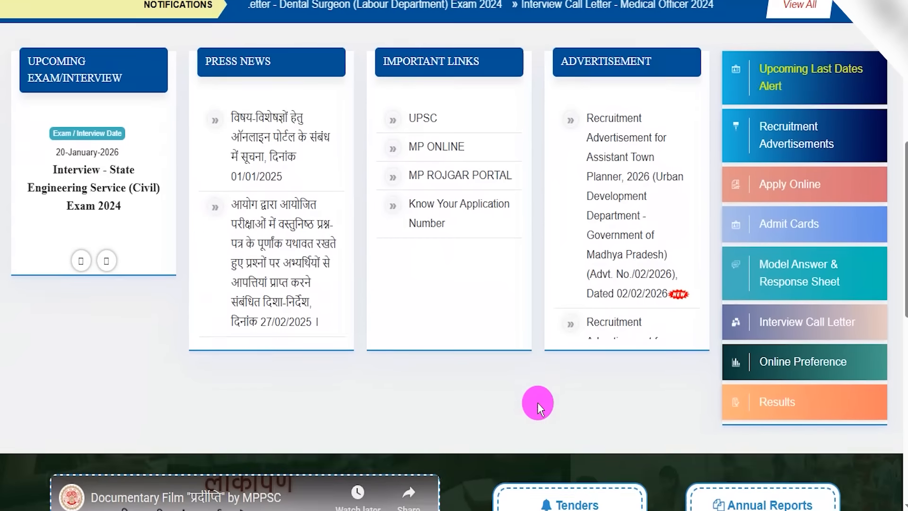
{"action": "scroll", "coordinate": [538, 402], "scroll_direction": "down", "scroll_amount": 5}
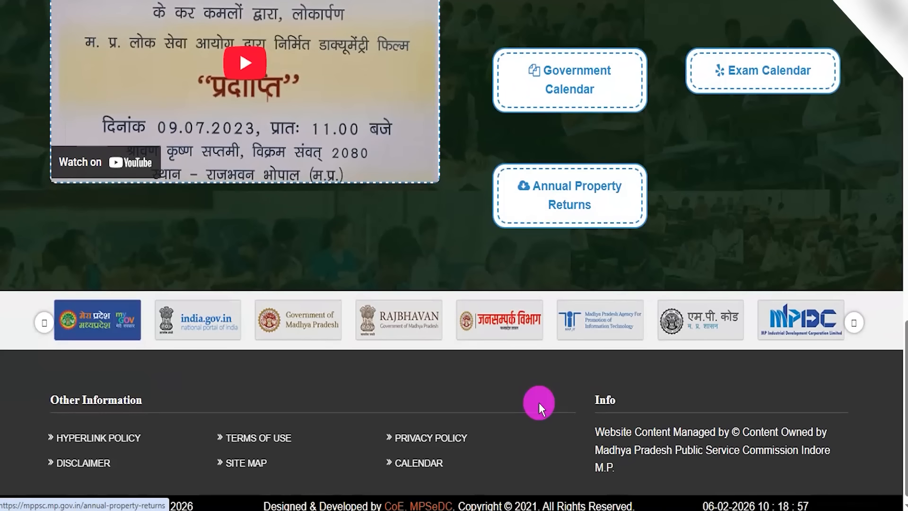
{"action": "scroll", "coordinate": [538, 402], "scroll_direction": "up", "scroll_amount": 8}
{"action": "scroll", "coordinate": [539, 405], "scroll_direction": "up", "scroll_amount": 10}
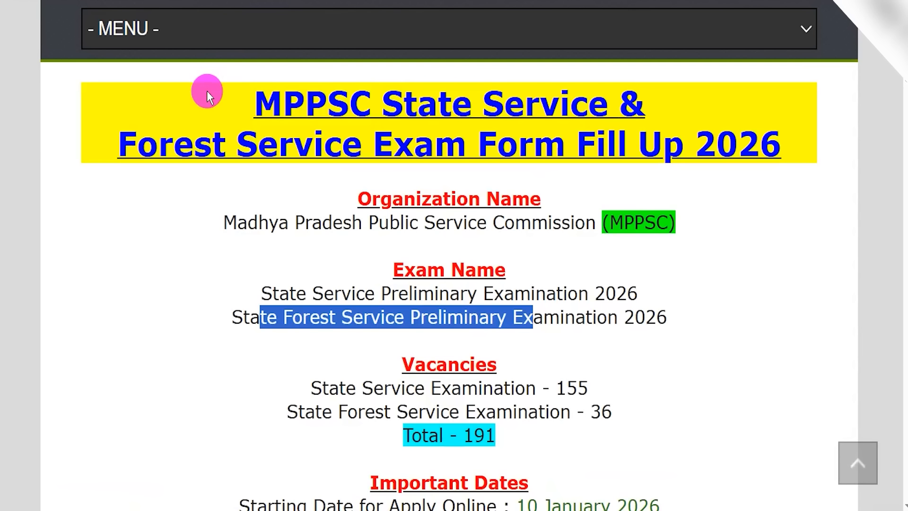
- Review the form fill-up article's title, organization name and the two listed exam names
{"action": "left_click_drag", "start_coordinate": [251, 101], "coordinate": [755, 146]}
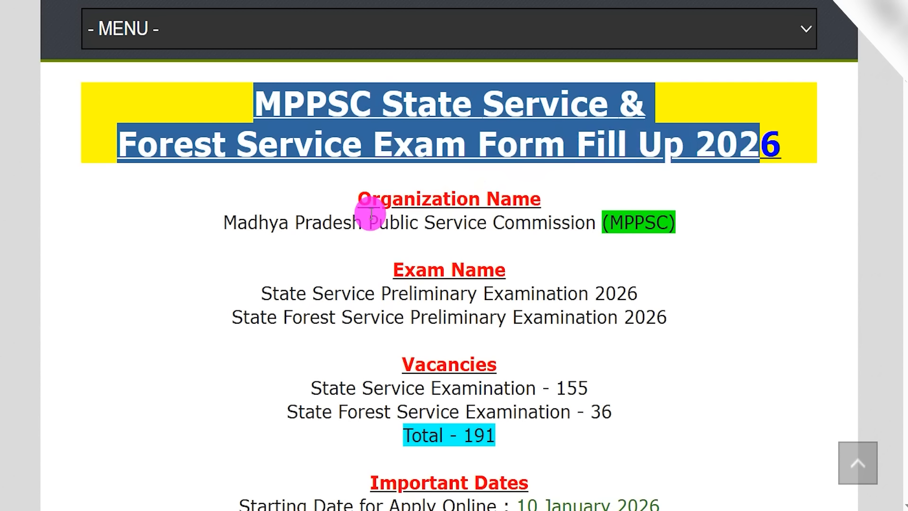
{"action": "left_click_drag", "start_coordinate": [246, 220], "coordinate": [643, 221]}
{"action": "left_click_drag", "start_coordinate": [280, 293], "coordinate": [611, 290]}
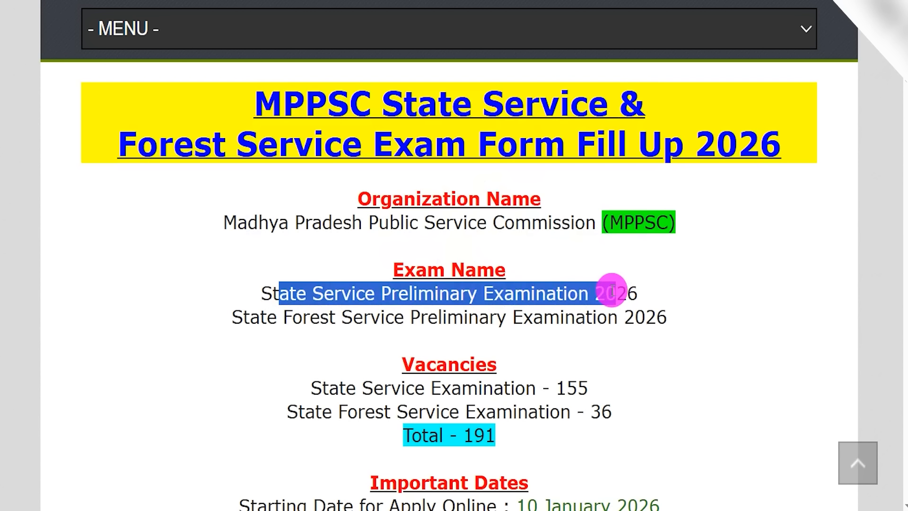
{"action": "left_click_drag", "start_coordinate": [248, 316], "coordinate": [638, 312]}
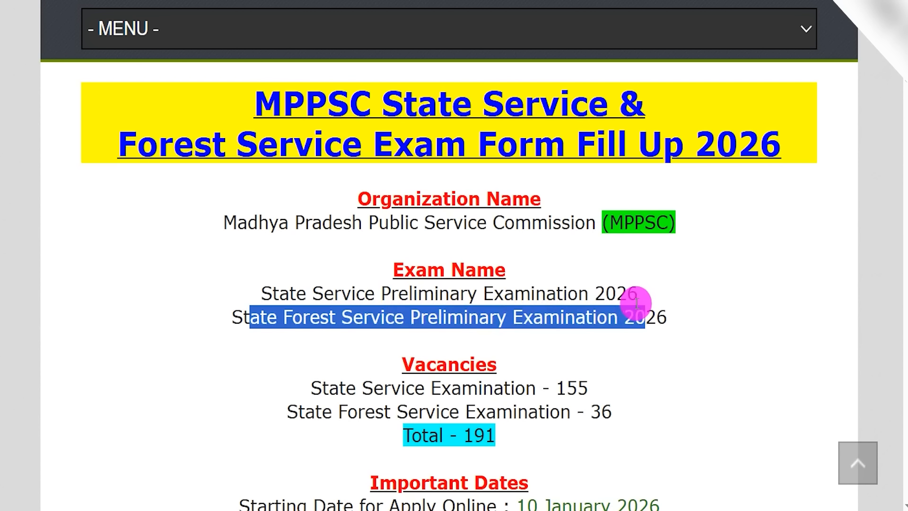
- Review the Vacancies section for the State Service and State Forest Service examinations
{"action": "left_click_drag", "start_coordinate": [468, 431], "coordinate": [494, 429]}
{"action": "scroll", "coordinate": [494, 427], "scroll_direction": "down", "scroll_amount": 1}
{"action": "left_click_drag", "start_coordinate": [382, 359], "coordinate": [483, 360]}
{"action": "left_click_drag", "start_coordinate": [567, 359], "coordinate": [587, 360]}
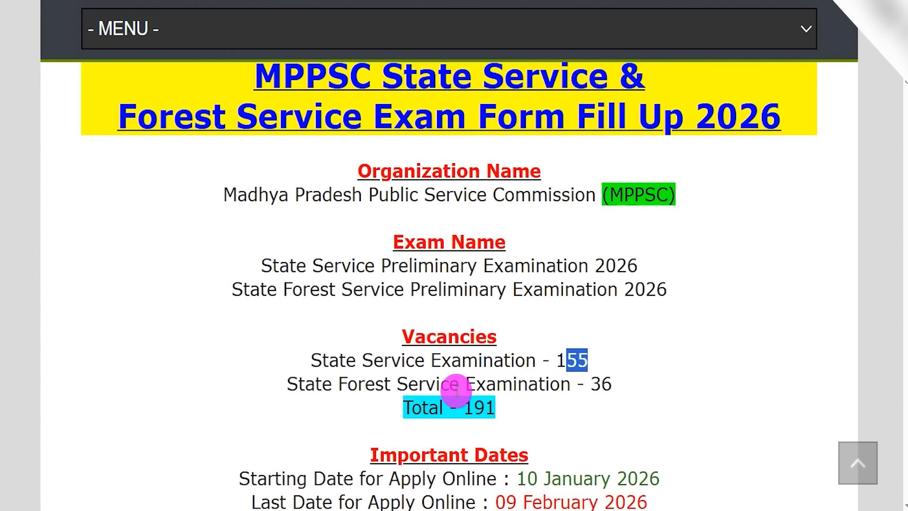
- Review the Important Dates section, highlighting the last date for applying online
{"action": "scroll", "coordinate": [614, 382], "scroll_direction": "down", "scroll_amount": 2}
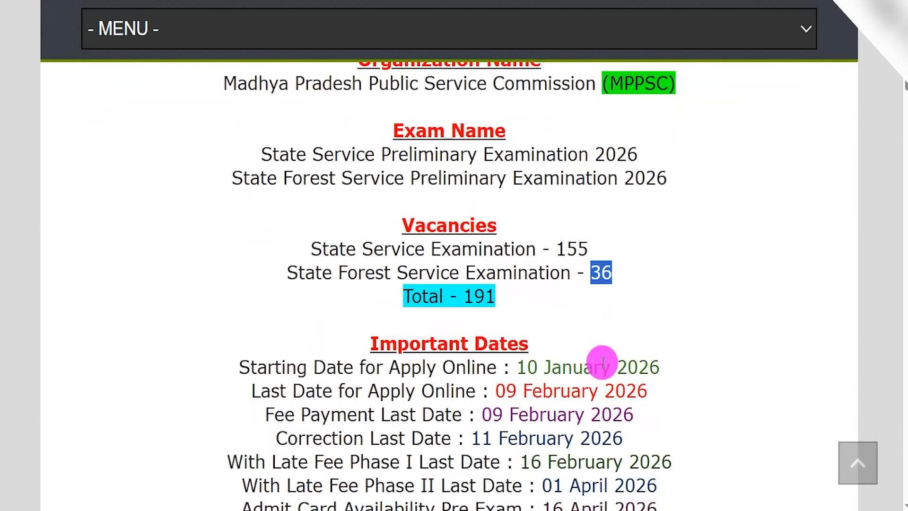
{"action": "left_click_drag", "start_coordinate": [500, 391], "coordinate": [624, 397]}
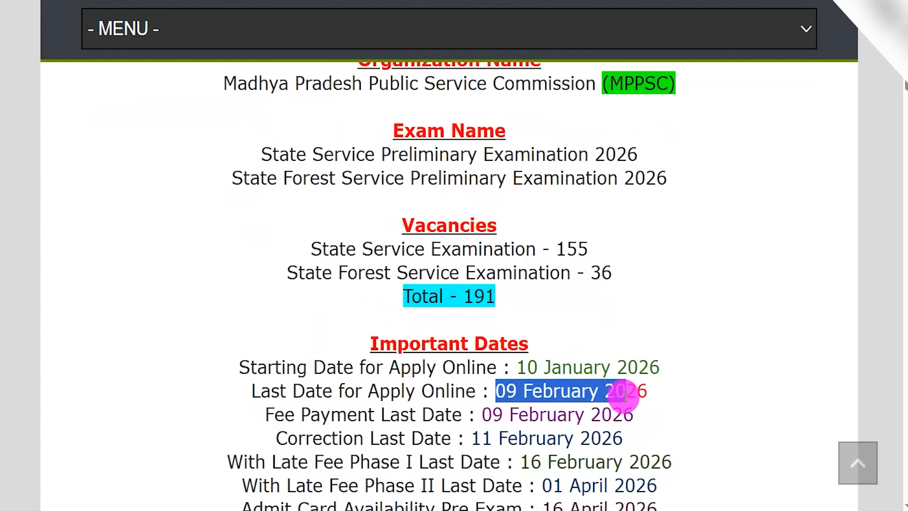
{"action": "scroll", "coordinate": [645, 396], "scroll_direction": "down", "scroll_amount": 1}
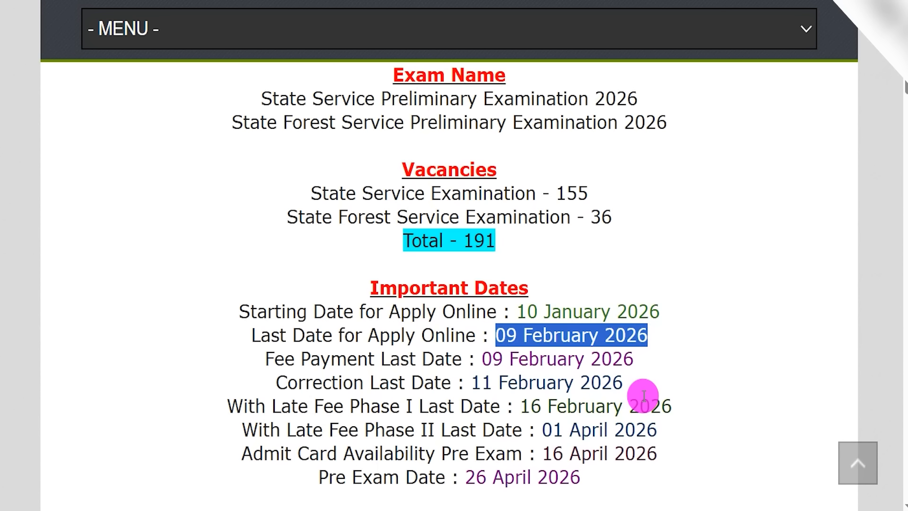
- Examine the educational qualification required for each exam and the age limits
{"action": "scroll", "coordinate": [643, 395], "scroll_direction": "down", "scroll_amount": 4}
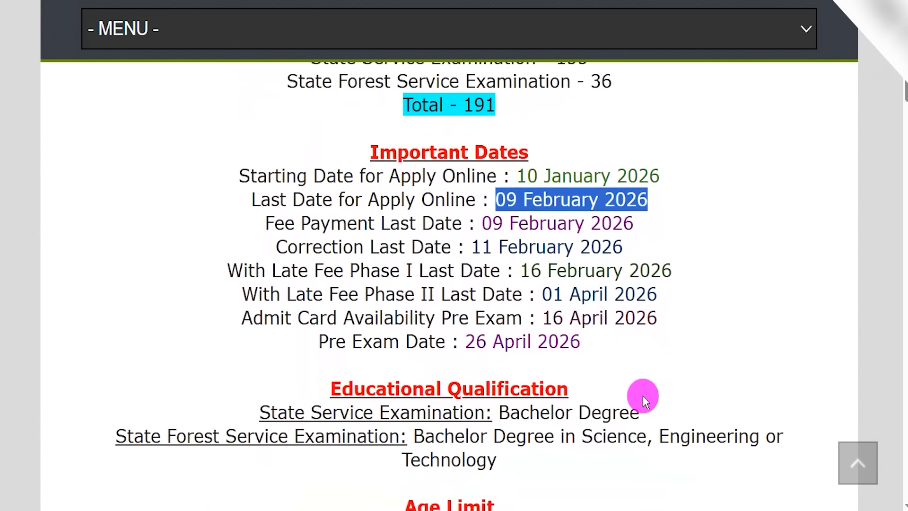
{"action": "left_click_drag", "start_coordinate": [412, 330], "coordinate": [512, 329]}
{"action": "left_click_drag", "start_coordinate": [278, 352], "coordinate": [402, 352]}
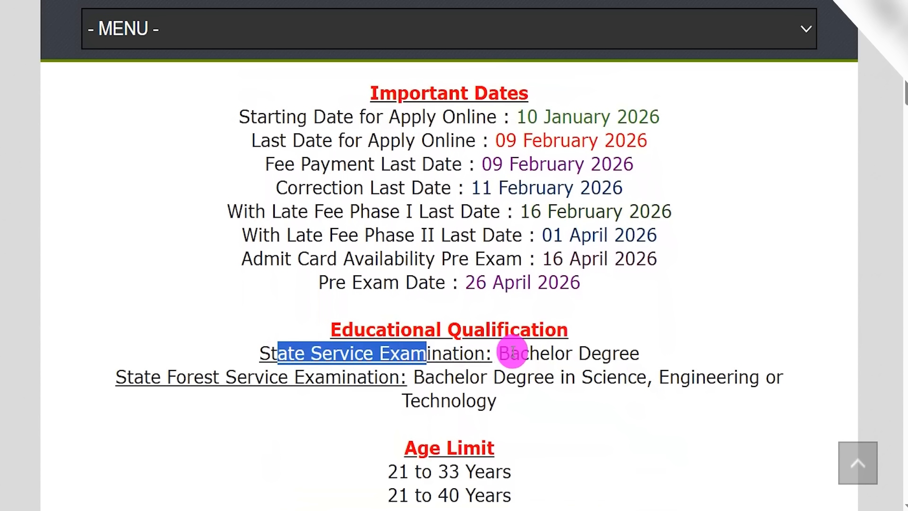
{"action": "left_click_drag", "start_coordinate": [511, 352], "coordinate": [591, 352]}
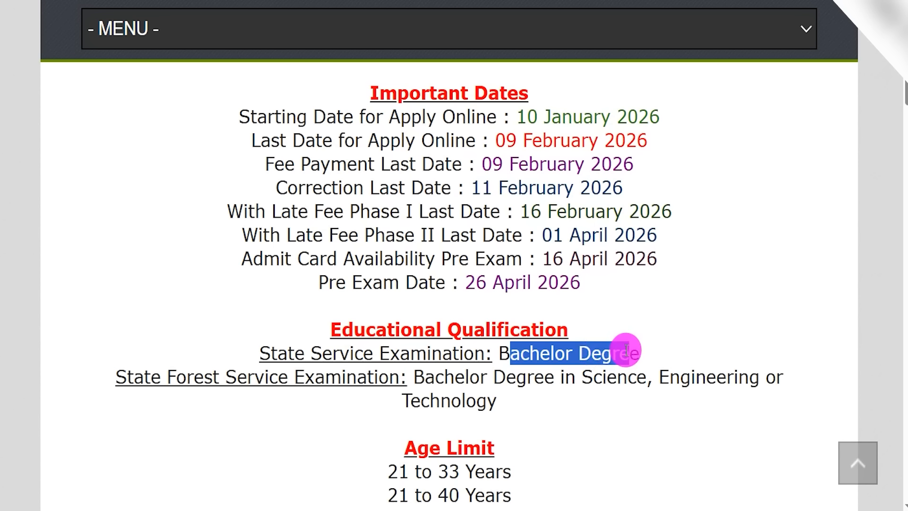
{"action": "left_click_drag", "start_coordinate": [144, 377], "coordinate": [341, 377]}
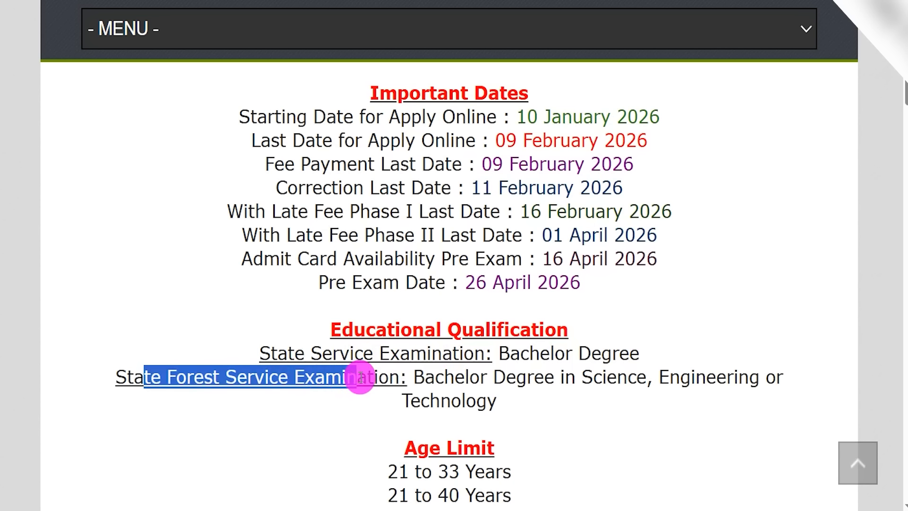
{"action": "left_click_drag", "start_coordinate": [443, 371], "coordinate": [688, 371]}
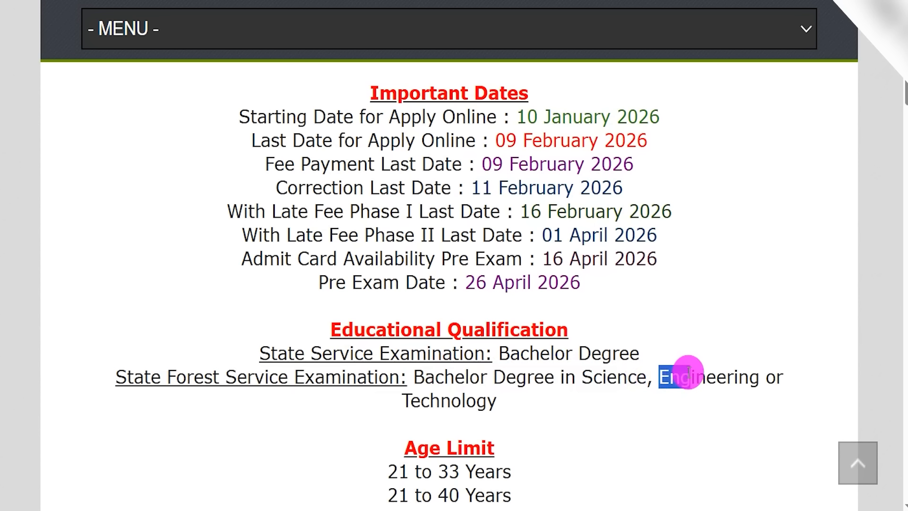
{"action": "left_click_drag", "start_coordinate": [420, 401], "coordinate": [458, 401]}
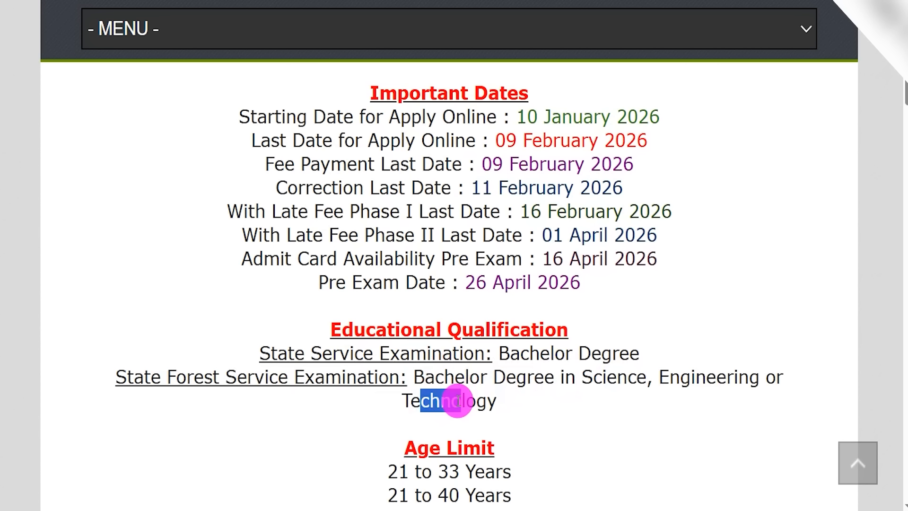
{"action": "scroll", "coordinate": [458, 400], "scroll_direction": "down", "scroll_amount": 2}
{"action": "left_click_drag", "start_coordinate": [398, 388], "coordinate": [478, 411]}
- Review the application fees by category, the portal charges and the correction charge
{"action": "scroll", "coordinate": [478, 410], "scroll_direction": "down", "scroll_amount": 3}
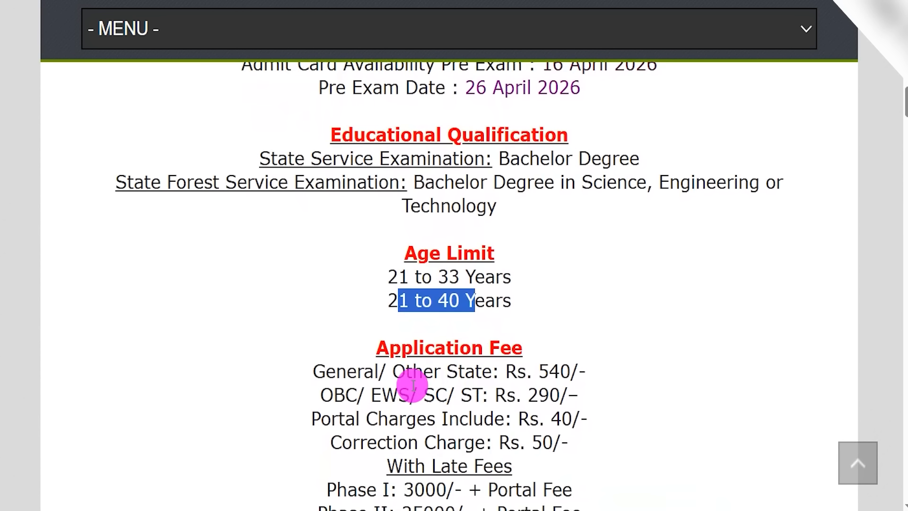
{"action": "left_click_drag", "start_coordinate": [364, 372], "coordinate": [585, 369]}
{"action": "left_click_drag", "start_coordinate": [334, 394], "coordinate": [548, 394]}
{"action": "left_click_drag", "start_coordinate": [345, 419], "coordinate": [575, 416]}
{"action": "left_click_drag", "start_coordinate": [399, 442], "coordinate": [567, 442]}
- Review the Phase I and Phase II late fees and the fee payment mode
{"action": "scroll", "coordinate": [563, 432], "scroll_direction": "down", "scroll_amount": 3}
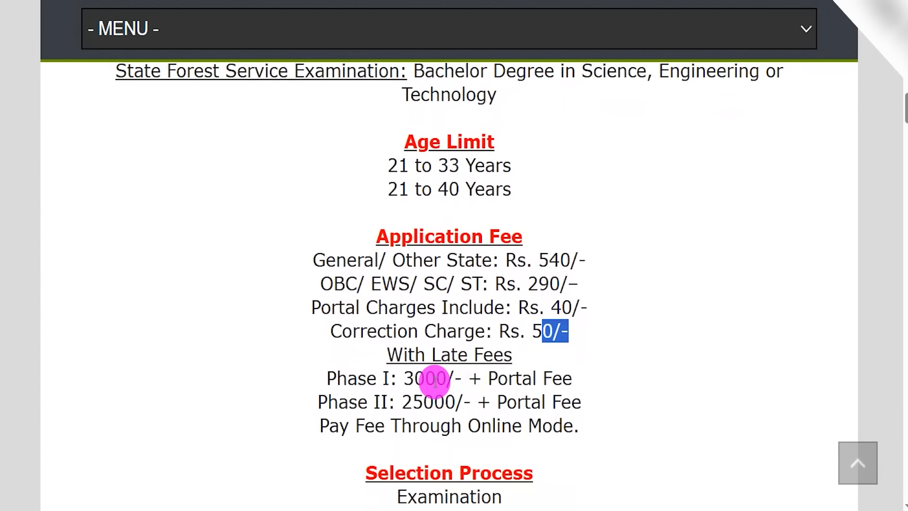
{"action": "left_click_drag", "start_coordinate": [407, 355], "coordinate": [492, 354]}
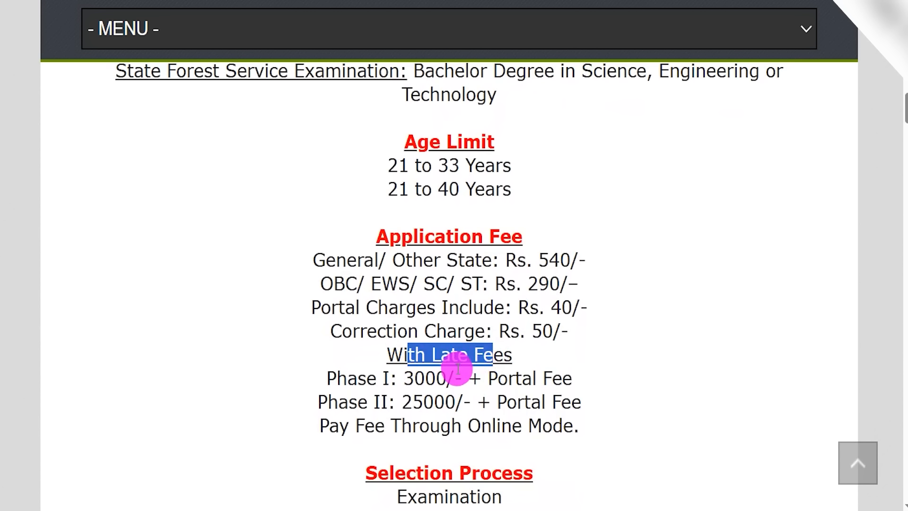
{"action": "left_click_drag", "start_coordinate": [407, 382], "coordinate": [544, 378]}
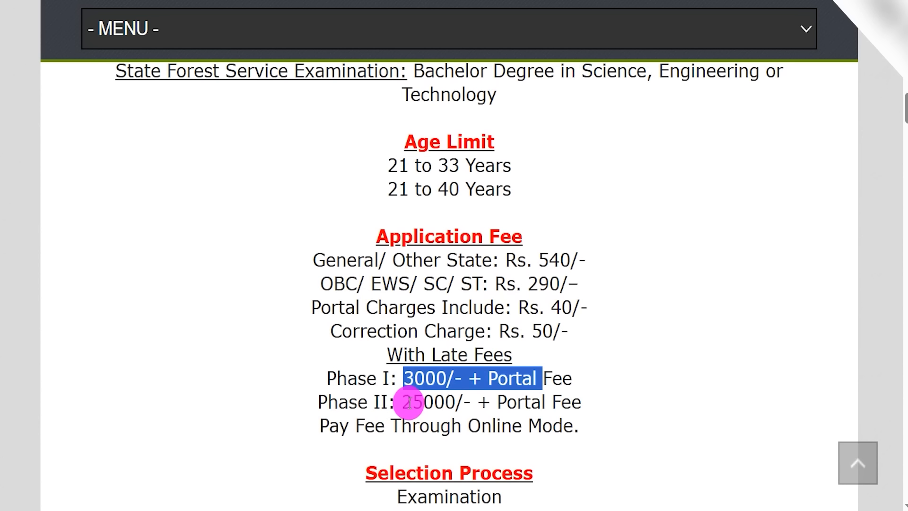
{"action": "left_click_drag", "start_coordinate": [409, 402], "coordinate": [521, 400]}
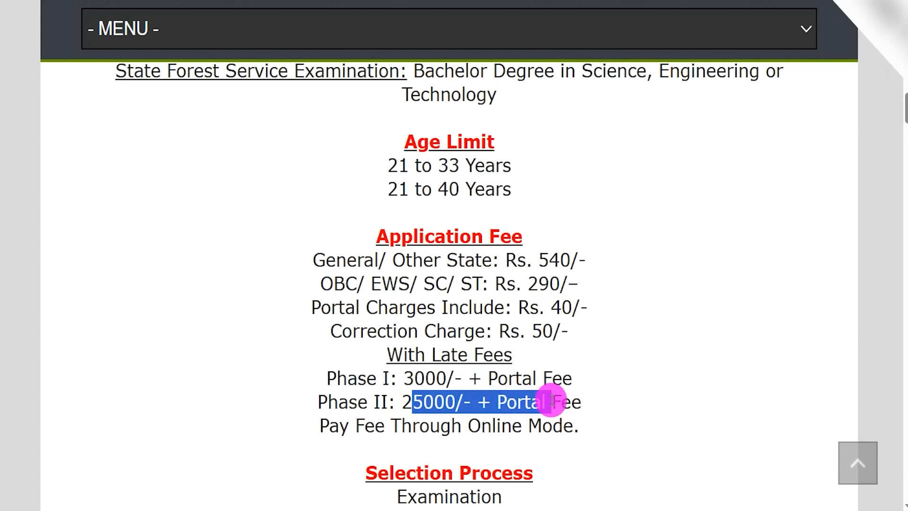
{"action": "left_click_drag", "start_coordinate": [420, 425], "coordinate": [525, 425]}
- Review the selection process, apply mode and official website sections of the article
{"action": "scroll", "coordinate": [506, 407], "scroll_direction": "down", "scroll_amount": 3}
{"action": "scroll", "coordinate": [501, 409], "scroll_direction": "down", "scroll_amount": 3}
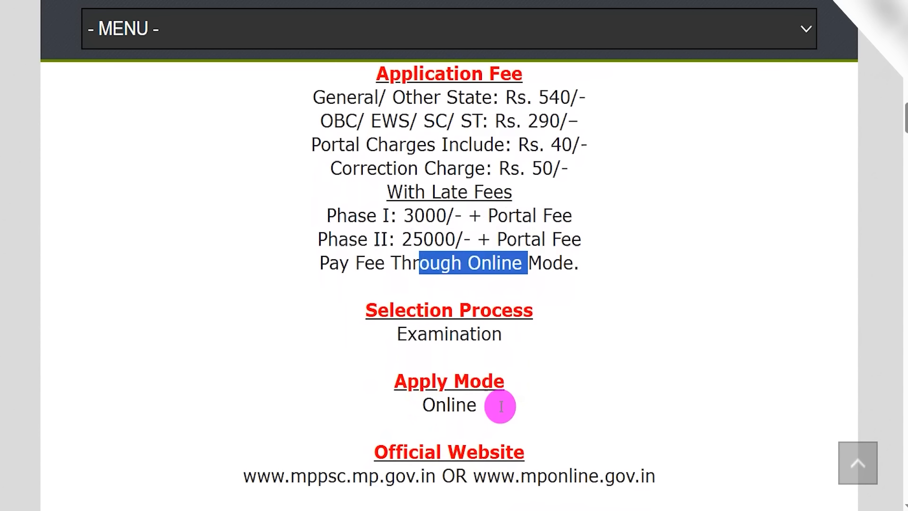
{"action": "left_click_drag", "start_coordinate": [416, 275], "coordinate": [478, 266]}
{"action": "scroll", "coordinate": [417, 414], "scroll_direction": "down", "scroll_amount": 2}
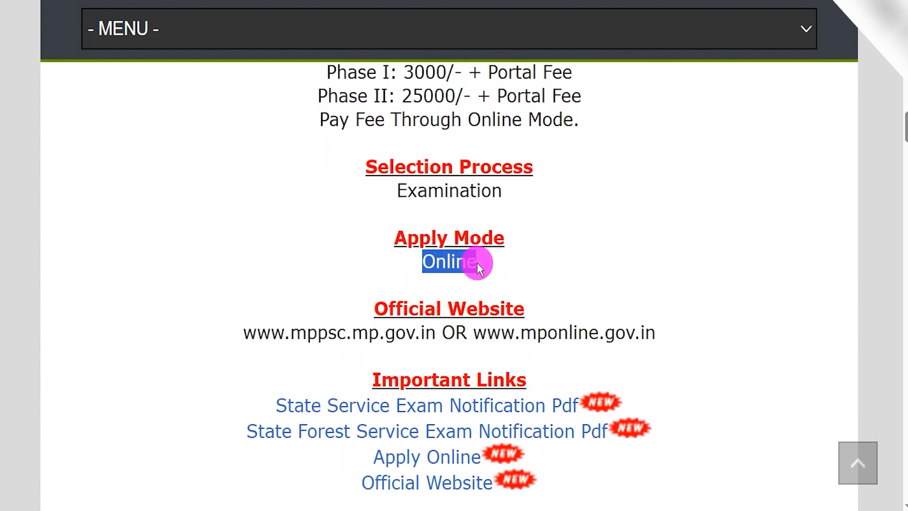
{"action": "scroll", "coordinate": [440, 312], "scroll_direction": "down", "scroll_amount": 1}
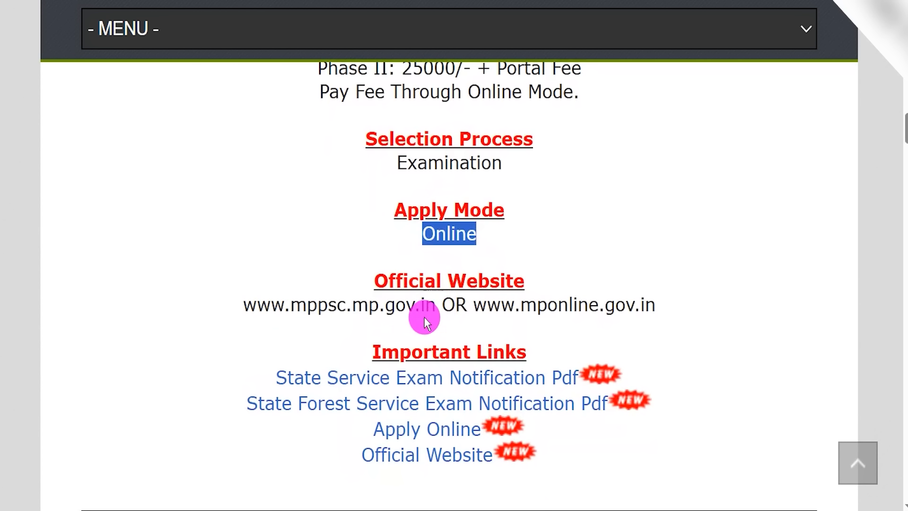
- Highlight the Important Links heading and the two exam notification PDF links beneath it
{"action": "left_click_drag", "start_coordinate": [388, 348], "coordinate": [515, 351]}
{"action": "left_click_drag", "start_coordinate": [254, 374], "coordinate": [572, 376]}
{"action": "left_click_drag", "start_coordinate": [223, 401], "coordinate": [600, 406]}
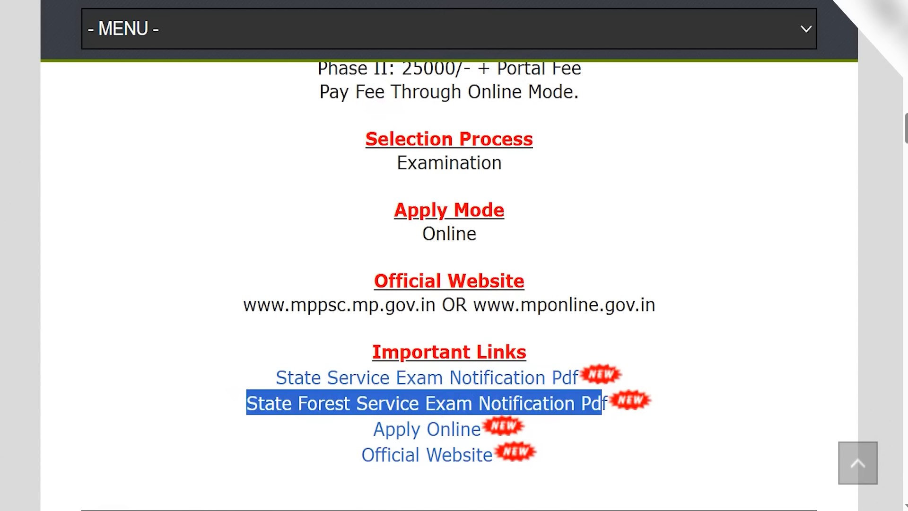
- Switch from the article to the open exam notification document and skim its contents
{"action": "left_click", "coordinate": [374, 1]}
{"action": "left_click", "coordinate": [378, 1]}
{"action": "scroll", "coordinate": [456, 352], "scroll_direction": "down", "scroll_amount": 6}
{"action": "scroll", "coordinate": [436, 291], "scroll_direction": "up", "scroll_amount": 6}
- Switch to the State Service Exam 2026 notification PDF and look through its title and opening instructions
{"action": "left_click", "coordinate": [302, 1]}
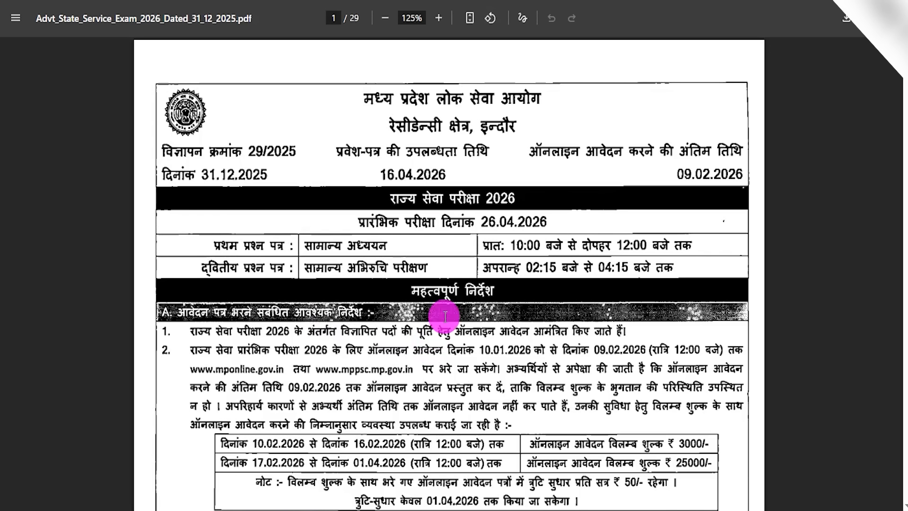
{"action": "double_click", "coordinate": [430, 198]}
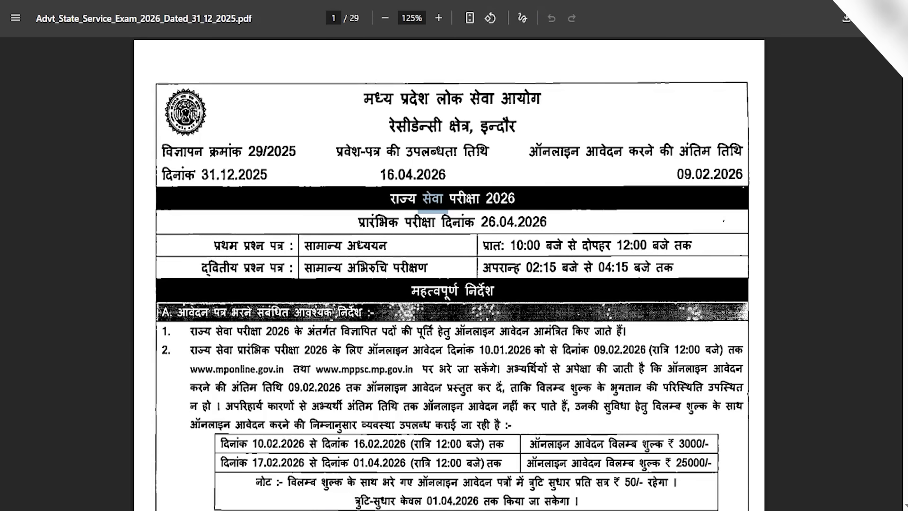
{"action": "scroll", "coordinate": [384, 345], "scroll_direction": "down", "scroll_amount": 4}
{"action": "scroll", "coordinate": [384, 347], "scroll_direction": "down", "scroll_amount": 12}
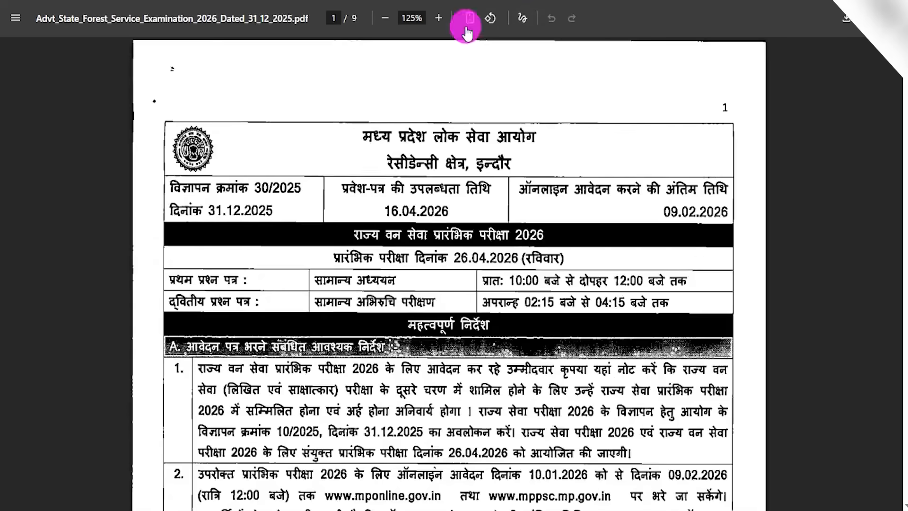
- Look through the instructions in the State Forest Service notification PDF and on page 2 of the State Service one
{"action": "scroll", "coordinate": [438, 297], "scroll_direction": "down", "scroll_amount": 10}
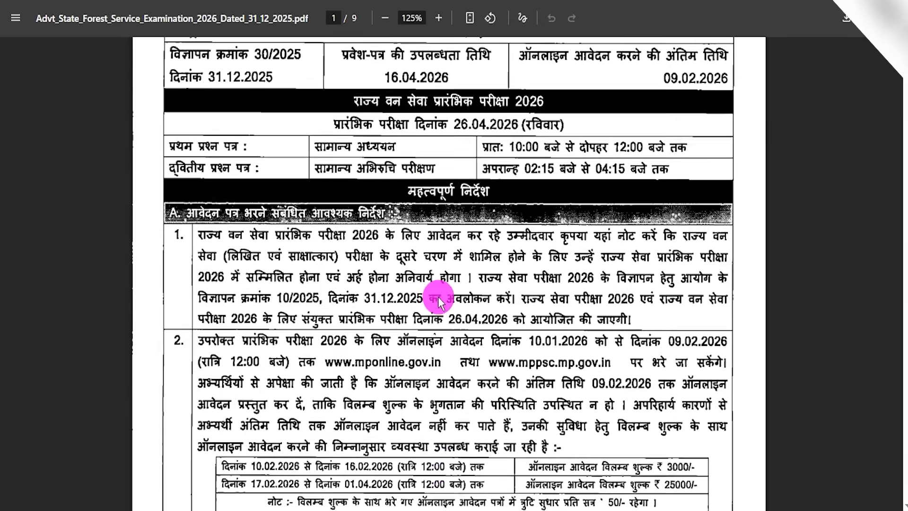
{"action": "scroll", "coordinate": [435, 303], "scroll_direction": "down", "scroll_amount": 15}
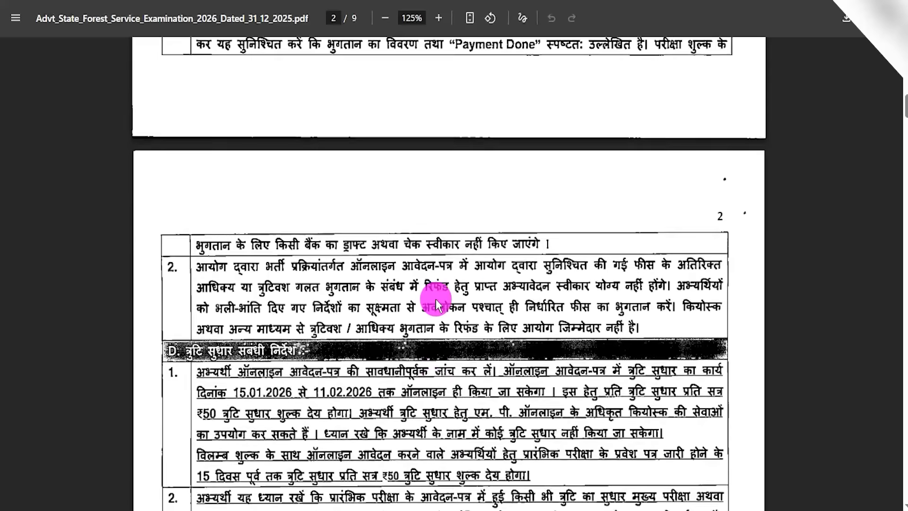
{"action": "scroll", "coordinate": [435, 300], "scroll_direction": "down", "scroll_amount": 2}
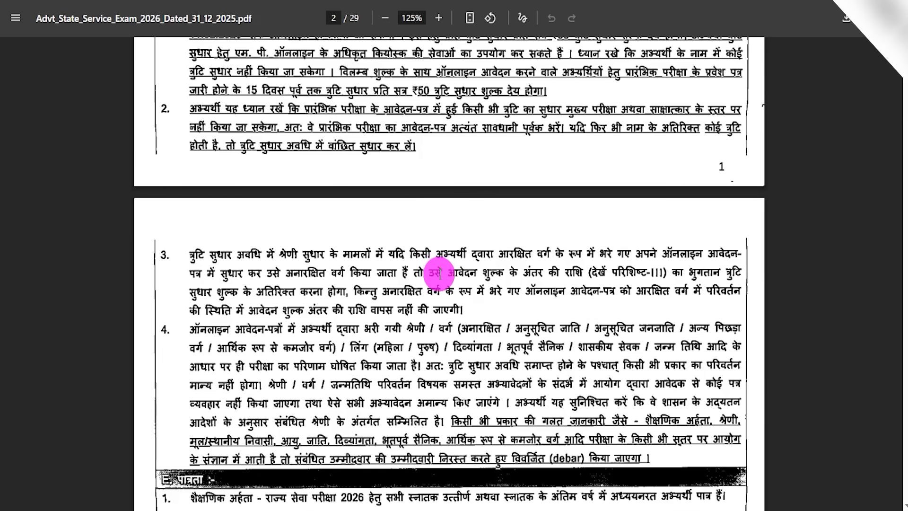
{"action": "scroll", "coordinate": [440, 275], "scroll_direction": "down", "scroll_amount": 6}
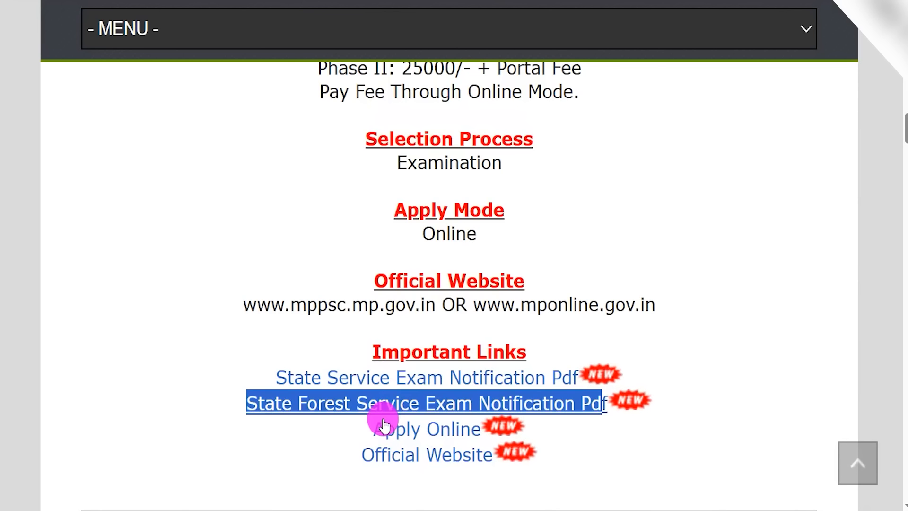
- Open the application form for the State Service / State Forest Service Preliminary Examination 2026 from the commission's list of exams
{"action": "left_click_drag", "start_coordinate": [356, 427], "coordinate": [453, 430]}
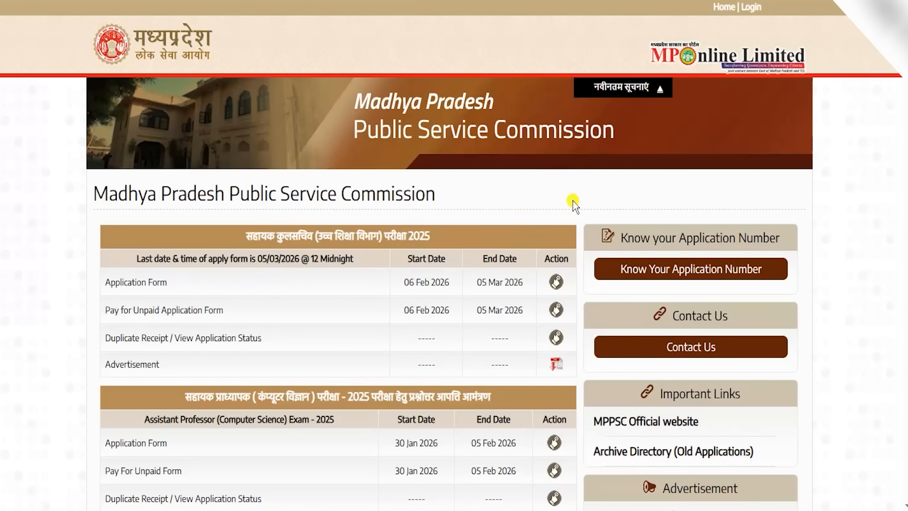
{"action": "scroll", "coordinate": [573, 203], "scroll_direction": "down", "scroll_amount": 5}
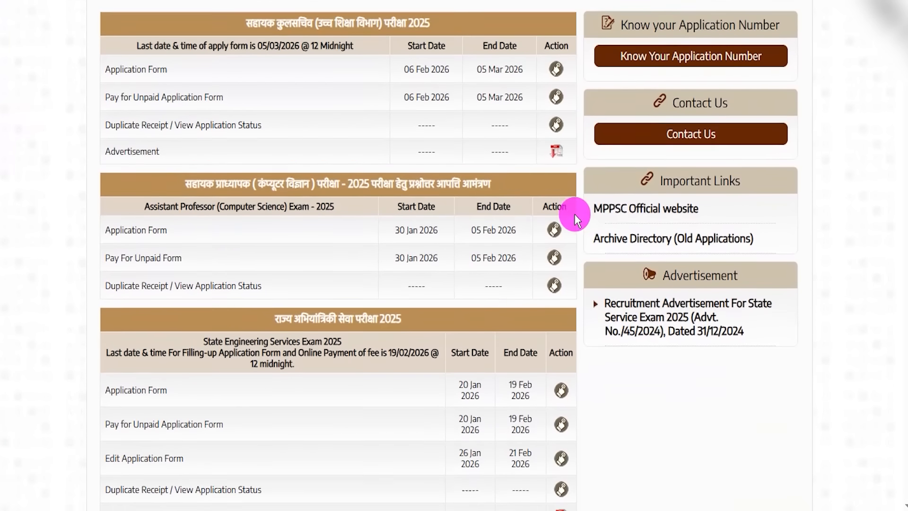
{"action": "scroll", "coordinate": [574, 215], "scroll_direction": "down", "scroll_amount": 9}
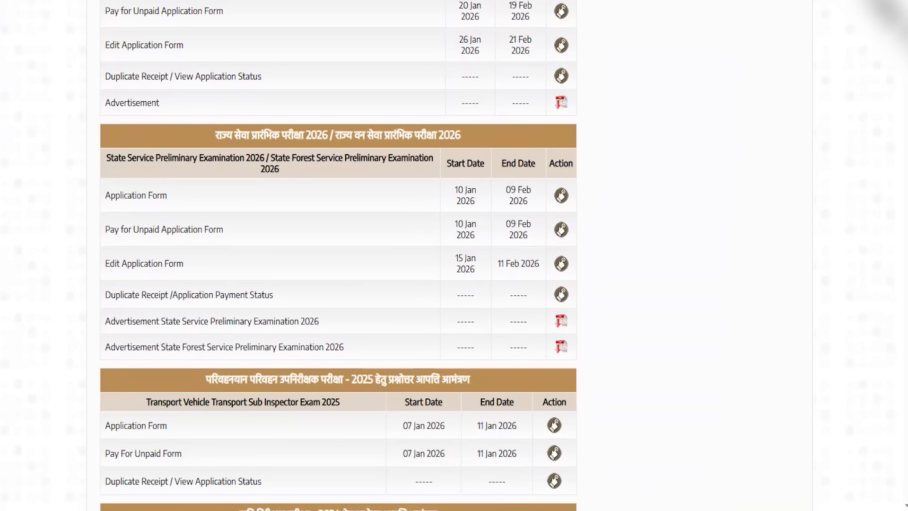
{"action": "mouse_move", "coordinate": [101, 121]}
{"action": "left_mouse_down"}
{"action": "mouse_move", "coordinate": [281, 146]}
{"action": "mouse_move", "coordinate": [380, 147]}
{"action": "left_mouse_up"}
{"action": "left_click_drag", "start_coordinate": [400, 146], "coordinate": [587, 365]}
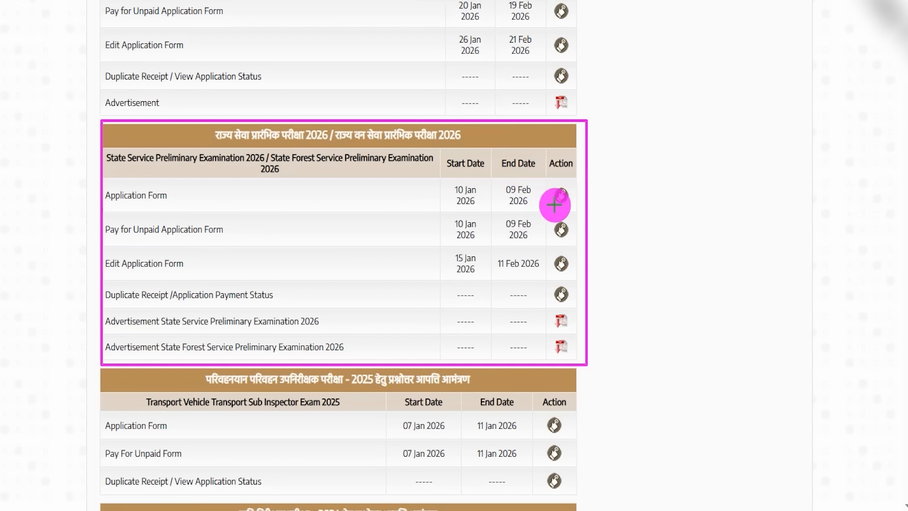
{"action": "mouse_move", "coordinate": [543, 176]}
{"action": "left_mouse_down"}
{"action": "mouse_move", "coordinate": [568, 194]}
{"action": "mouse_move", "coordinate": [576, 213]}
{"action": "left_mouse_up"}
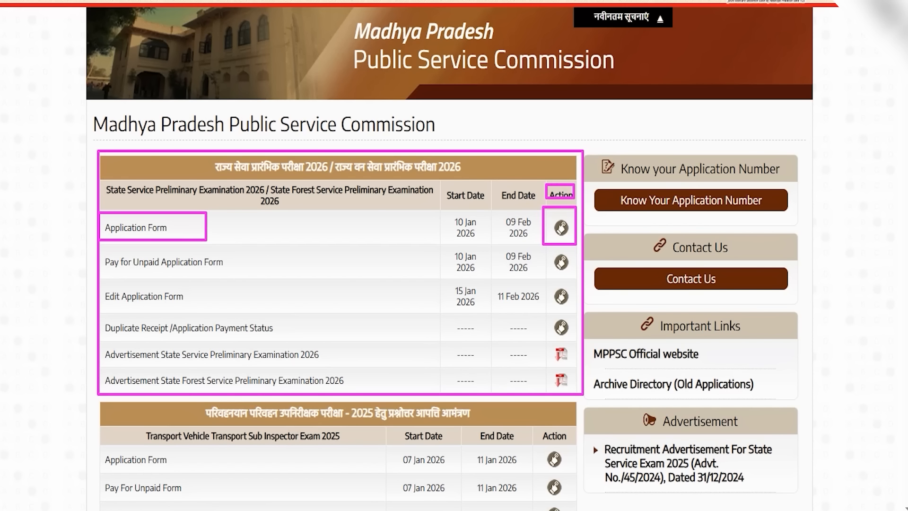
{"action": "left_click", "coordinate": [471, 224]}
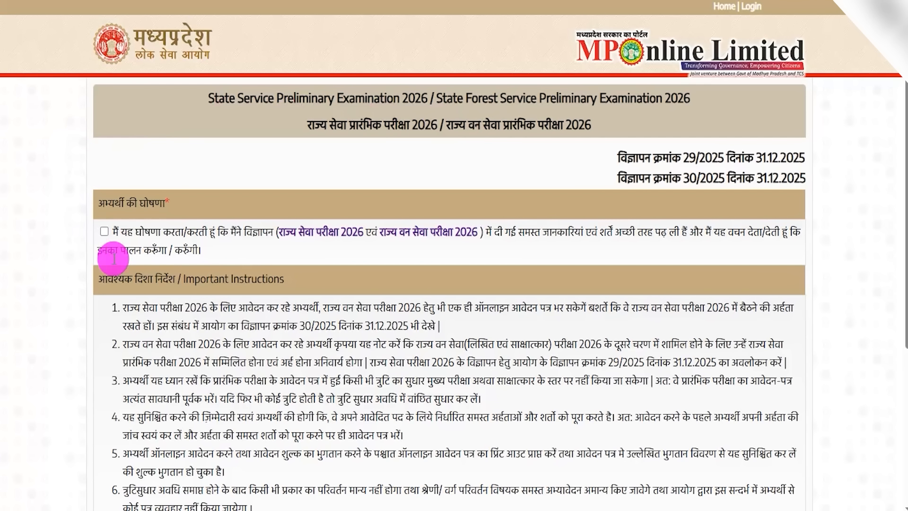
- Tick the candidate declaration and accept the important instructions to reach the application form
{"action": "left_click_drag", "start_coordinate": [141, 308], "coordinate": [333, 345]}
{"action": "left_click_drag", "start_coordinate": [241, 362], "coordinate": [310, 363]}
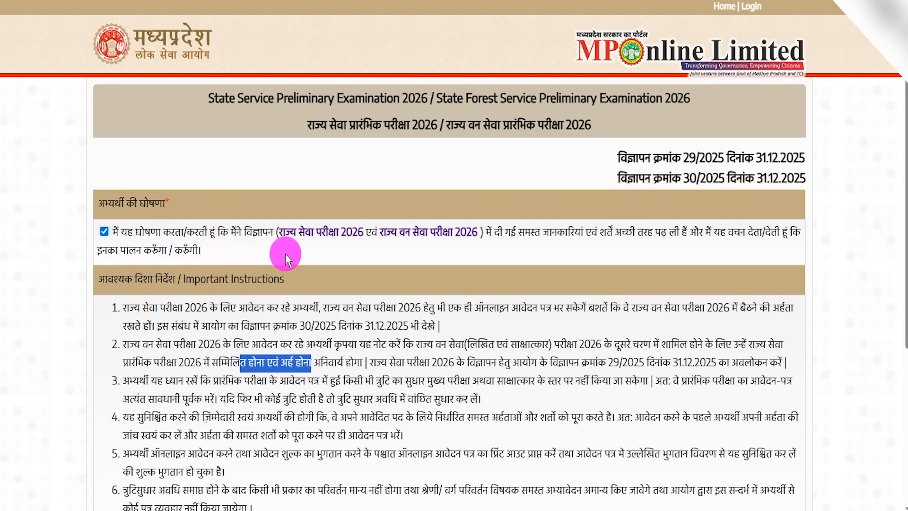
{"action": "left_click", "coordinate": [241, 232]}
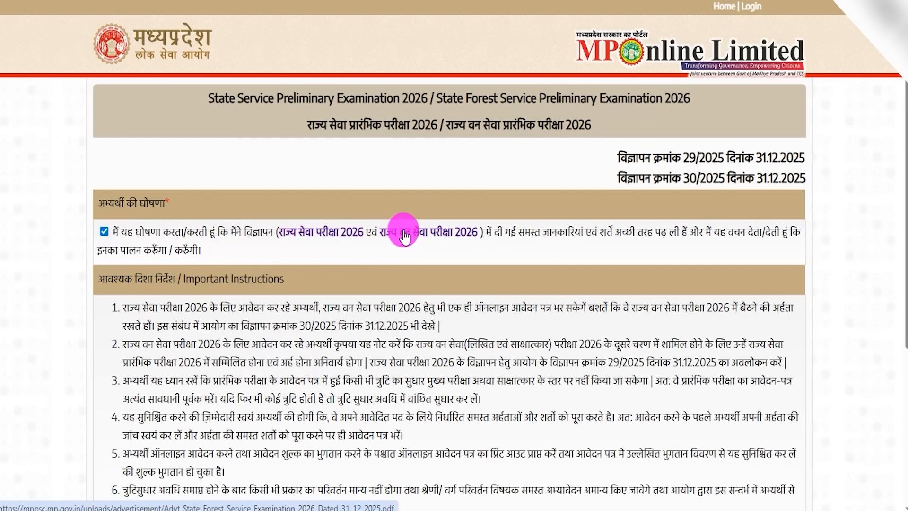
{"action": "mouse_move", "coordinate": [270, 218]}
{"action": "left_mouse_down"}
{"action": "mouse_move", "coordinate": [365, 244]}
{"action": "mouse_move", "coordinate": [398, 224]}
{"action": "mouse_move", "coordinate": [480, 243]}
{"action": "left_mouse_up"}
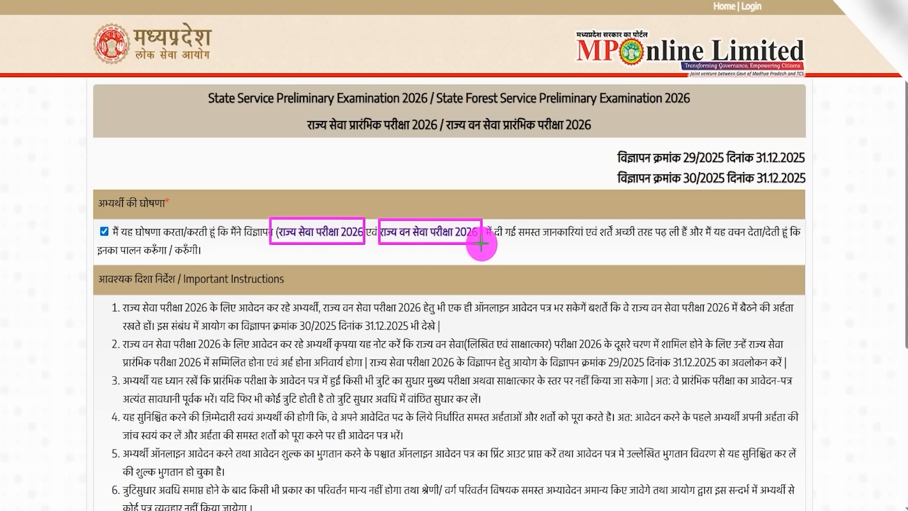
{"action": "key", "text": "Escape"}
{"action": "scroll", "coordinate": [282, 331], "scroll_direction": "down", "scroll_amount": 5}
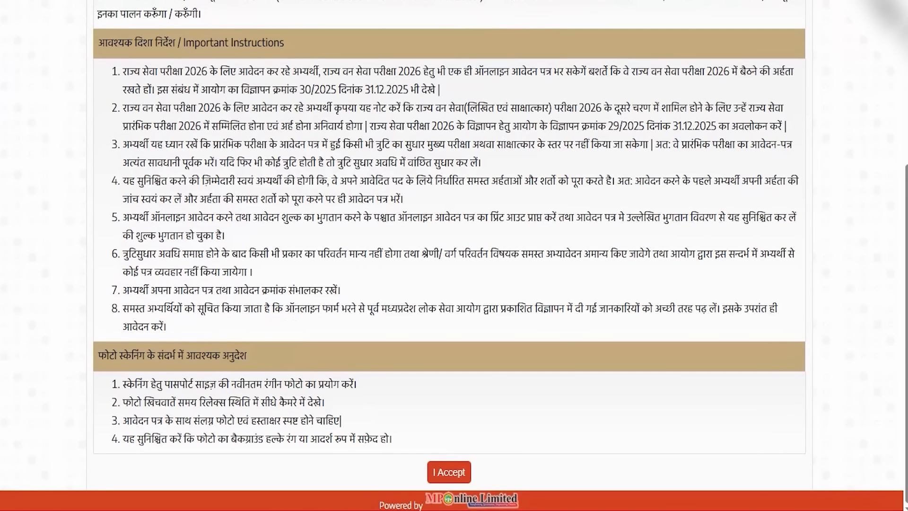
{"action": "left_click_drag", "start_coordinate": [405, 450], "coordinate": [494, 487]}
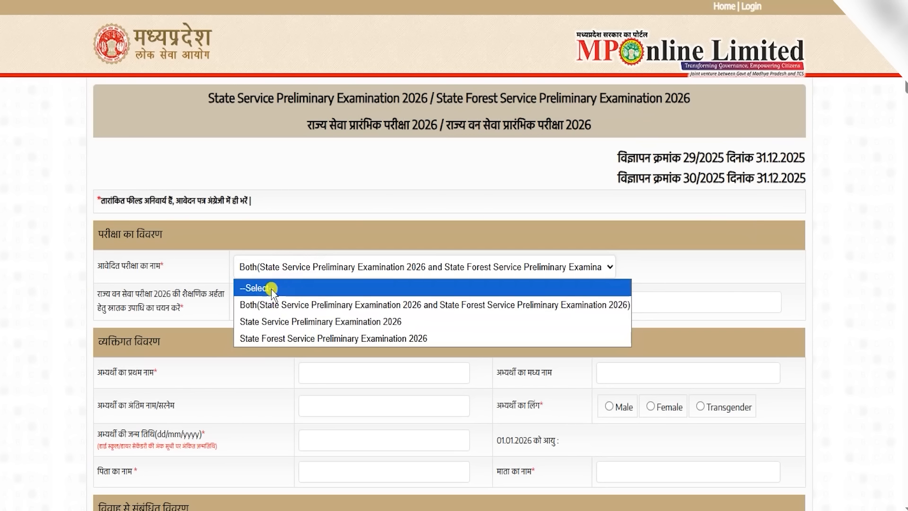
- Set the applied exam name to Both (State Service Preliminary Examination 2026 and State Forest Service Preliminary Examination 2026)
{"action": "left_click", "coordinate": [293, 286]}
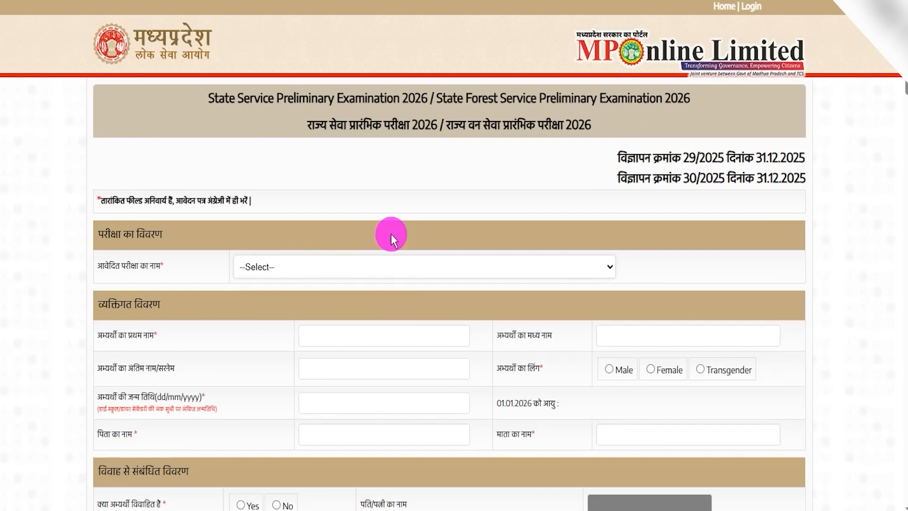
{"action": "left_click_drag", "start_coordinate": [283, 204], "coordinate": [135, 200]}
{"action": "left_click", "coordinate": [283, 197]}
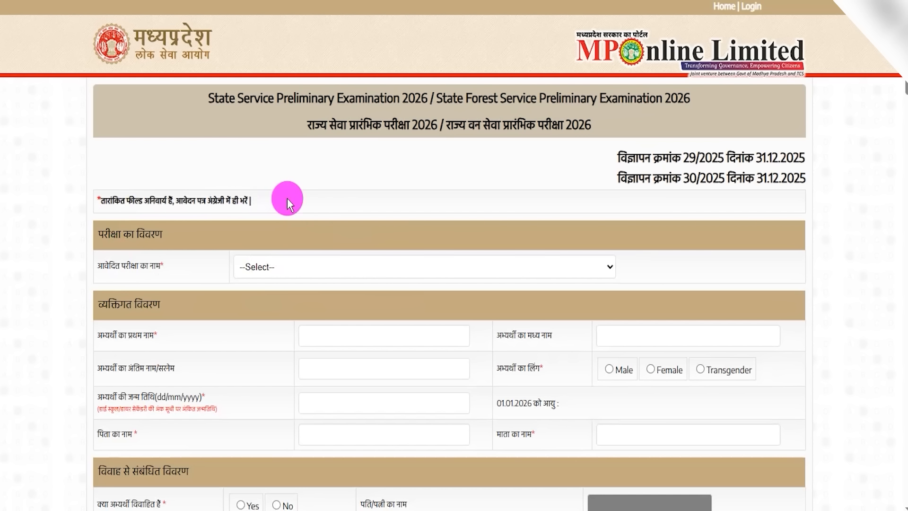
{"action": "left_click_drag", "start_coordinate": [116, 266], "coordinate": [327, 265]}
{"action": "left_click", "coordinate": [336, 265]}
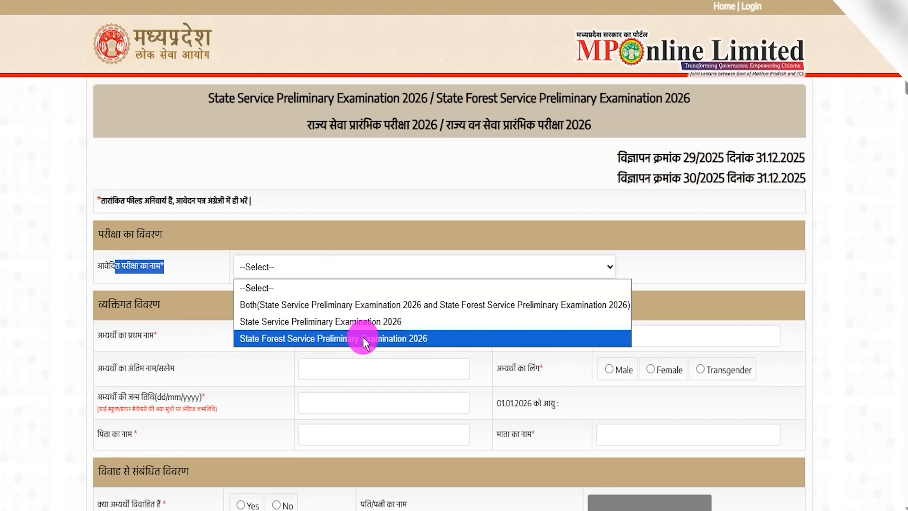
{"action": "left_click", "coordinate": [358, 305]}
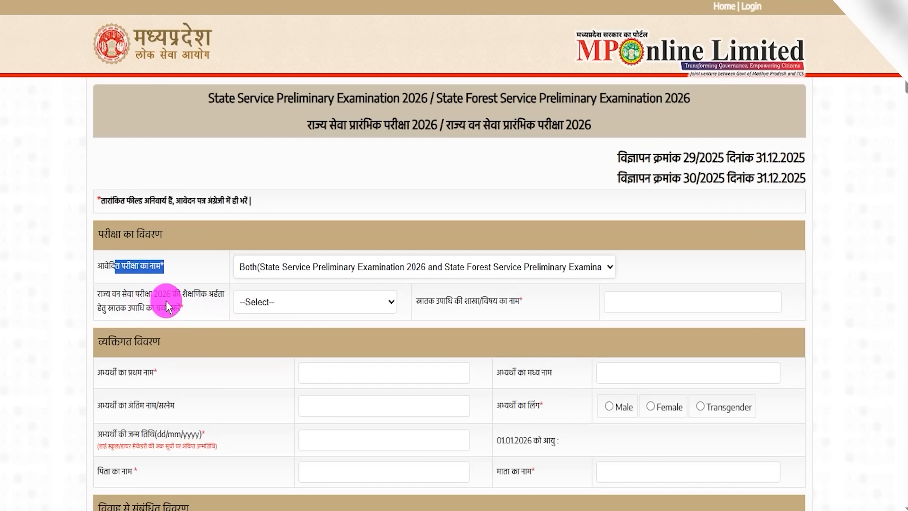
- Choose Engineering Graduate as the Forest Service qualifying degree and place the cursor in the degree branch/subject field
{"action": "left_click", "coordinate": [257, 301]}
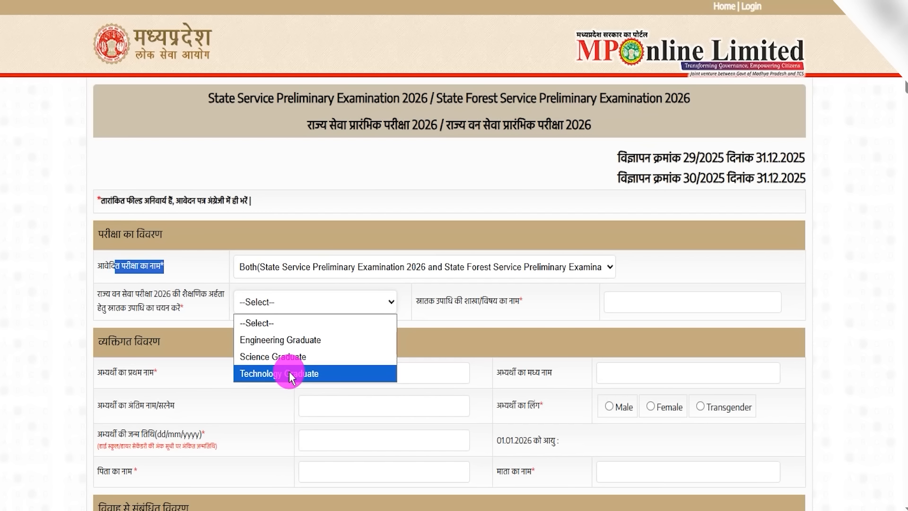
{"action": "left_click", "coordinate": [286, 341]}
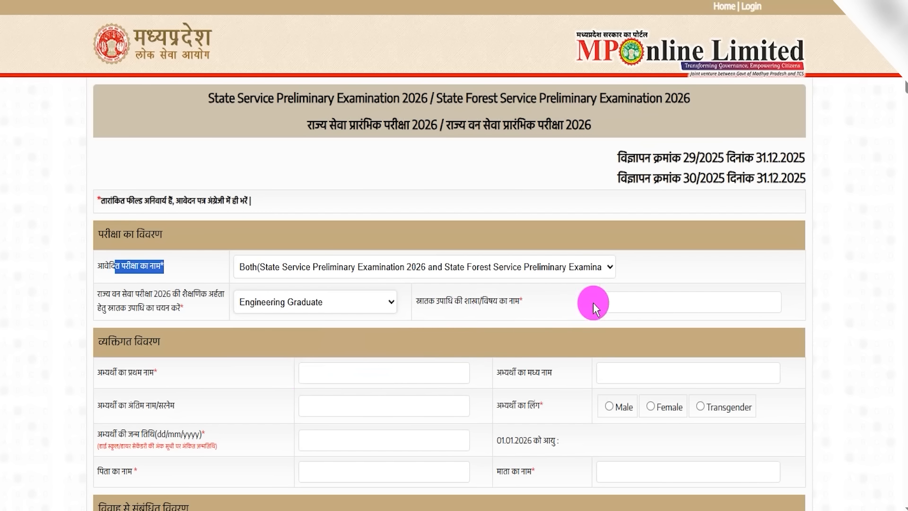
{"action": "left_click", "coordinate": [617, 298]}
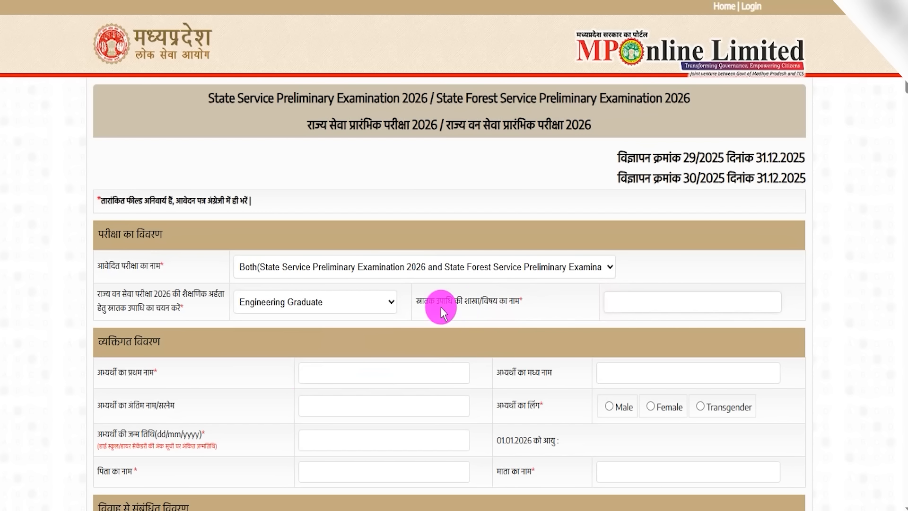
{"action": "left_click", "coordinate": [621, 300]}
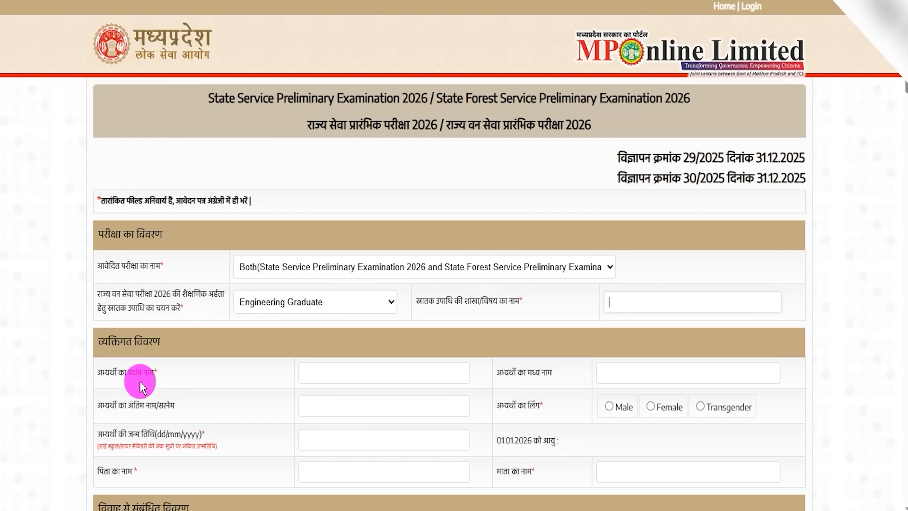
- Point out the candidate's first, middle and last name fields in the personal details and set the gender to Male
{"action": "scroll", "coordinate": [128, 377], "scroll_direction": "down", "scroll_amount": 3}
{"action": "left_click_drag", "start_coordinate": [116, 233], "coordinate": [320, 233]}
{"action": "left_click", "coordinate": [323, 232]}
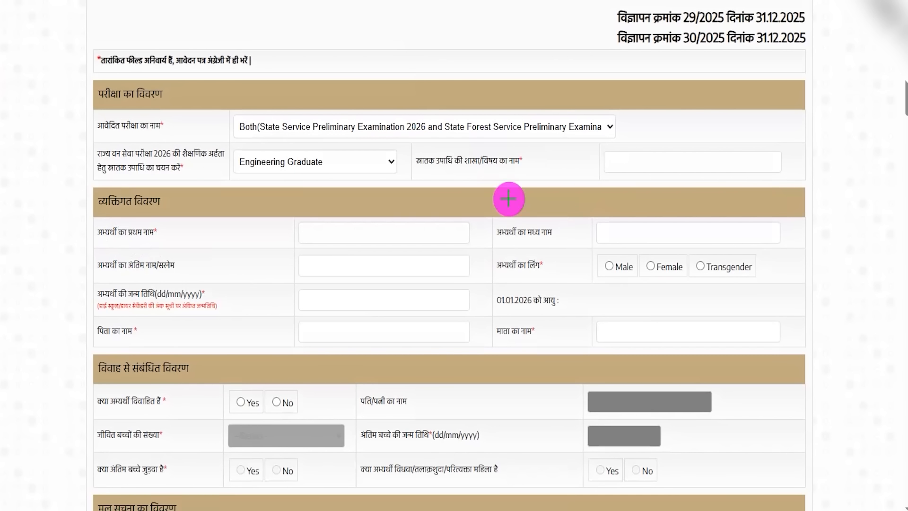
{"action": "left_click_drag", "start_coordinate": [638, 231], "coordinate": [679, 179]}
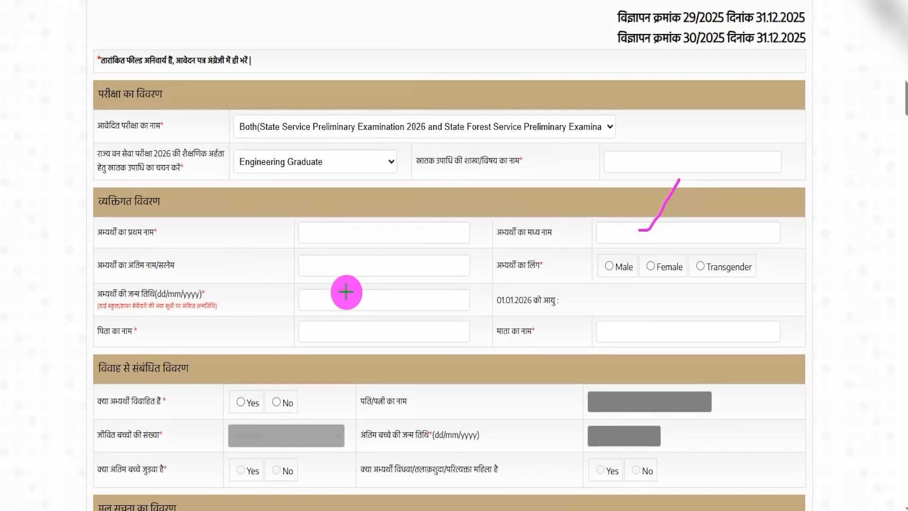
{"action": "left_click_drag", "start_coordinate": [335, 269], "coordinate": [356, 242]}
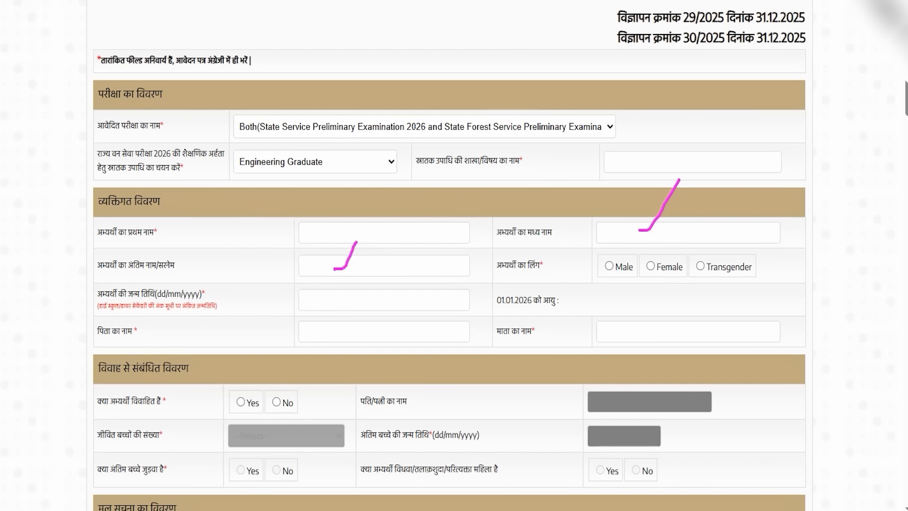
{"action": "left_click_drag", "start_coordinate": [503, 264], "coordinate": [567, 264]}
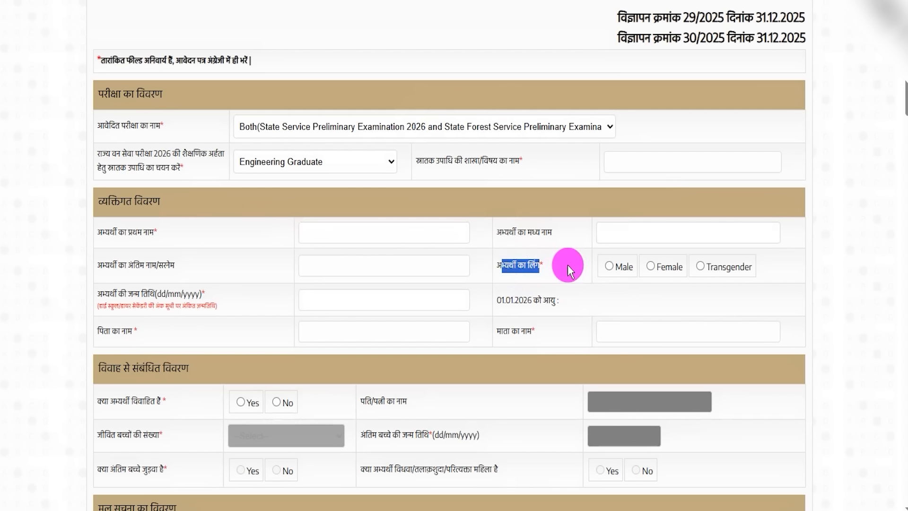
{"action": "left_click", "coordinate": [609, 267]}
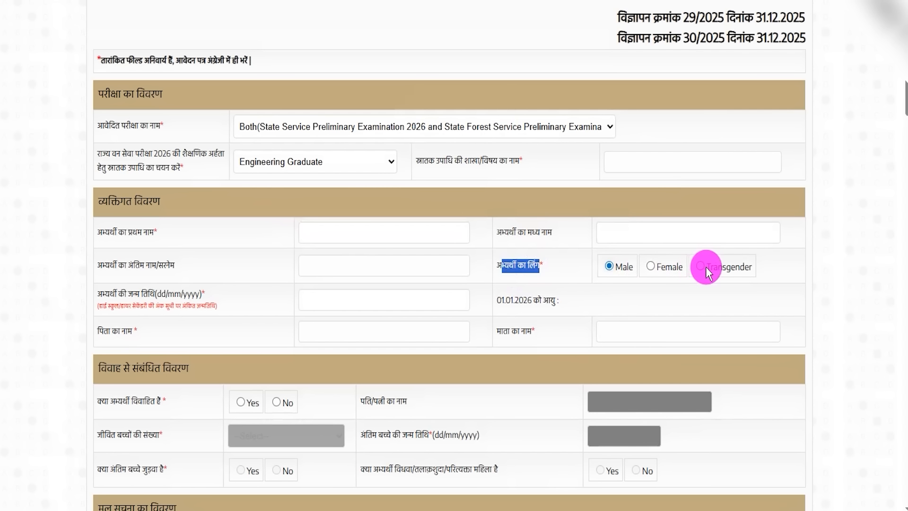
- Look over the date of birth field with its calendar and the father's and mother's name fields
{"action": "left_click_drag", "start_coordinate": [101, 293], "coordinate": [283, 294]}
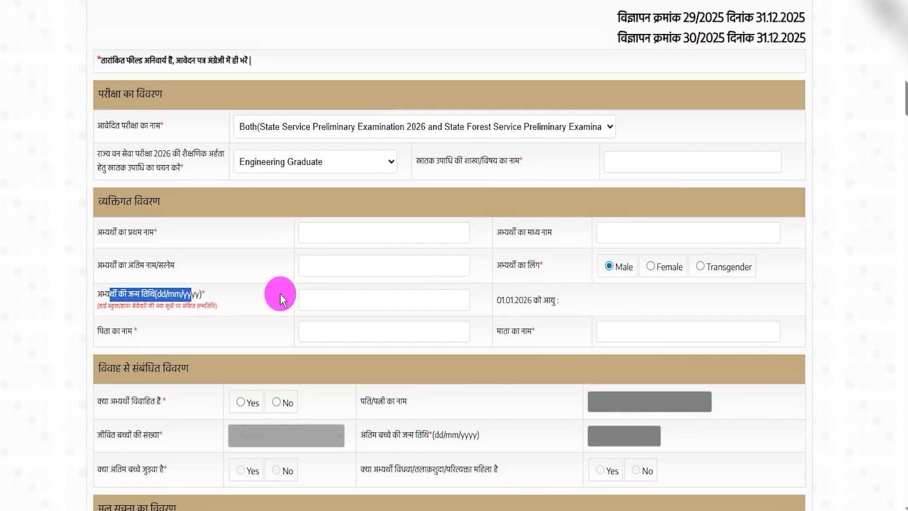
{"action": "left_click", "coordinate": [331, 293]}
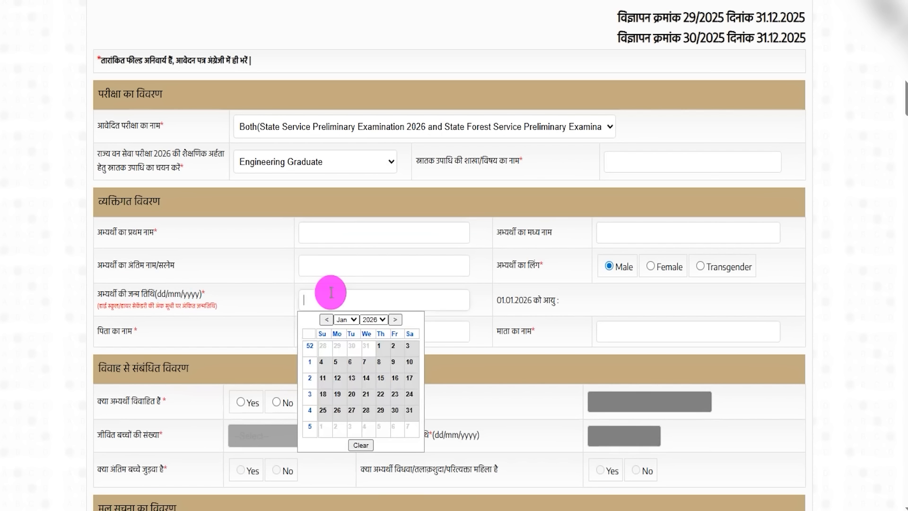
{"action": "left_click", "coordinate": [573, 297]}
{"action": "left_click_drag", "start_coordinate": [112, 330], "coordinate": [169, 329]}
{"action": "left_click", "coordinate": [335, 334]}
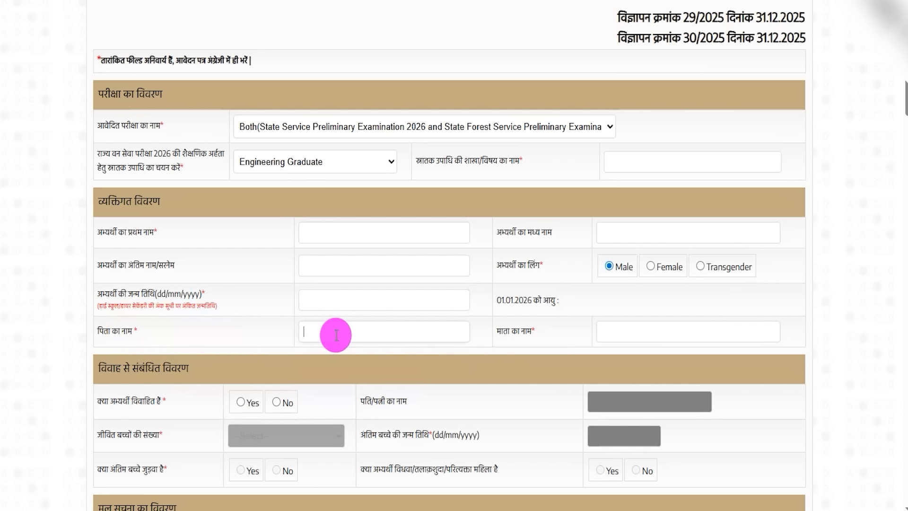
{"action": "left_click_drag", "start_coordinate": [501, 331], "coordinate": [584, 328]}
{"action": "left_click", "coordinate": [614, 328]}
- Answer Yes to whether the candidate is married and place the cursor in the spouse's name field
{"action": "scroll", "coordinate": [277, 344], "scroll_direction": "down", "scroll_amount": 5}
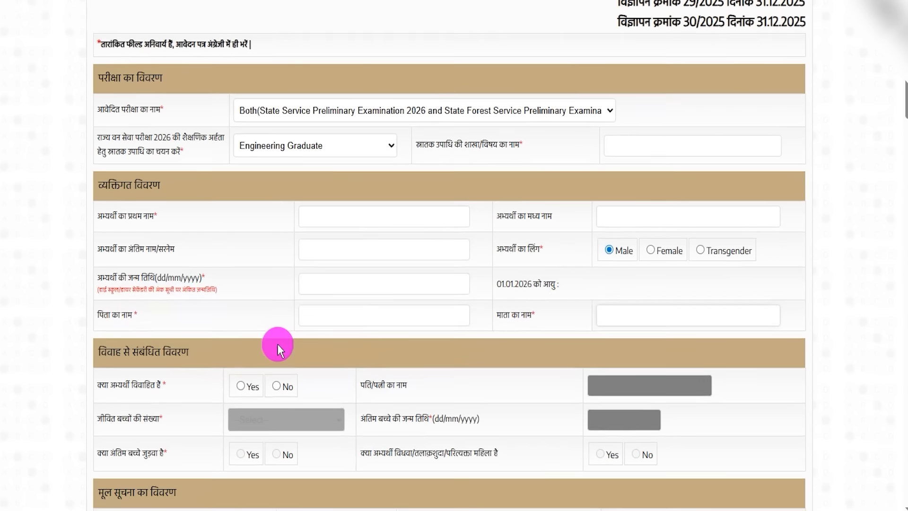
{"action": "left_click_drag", "start_coordinate": [108, 90], "coordinate": [178, 88]}
{"action": "left_click_drag", "start_coordinate": [109, 121], "coordinate": [144, 121]}
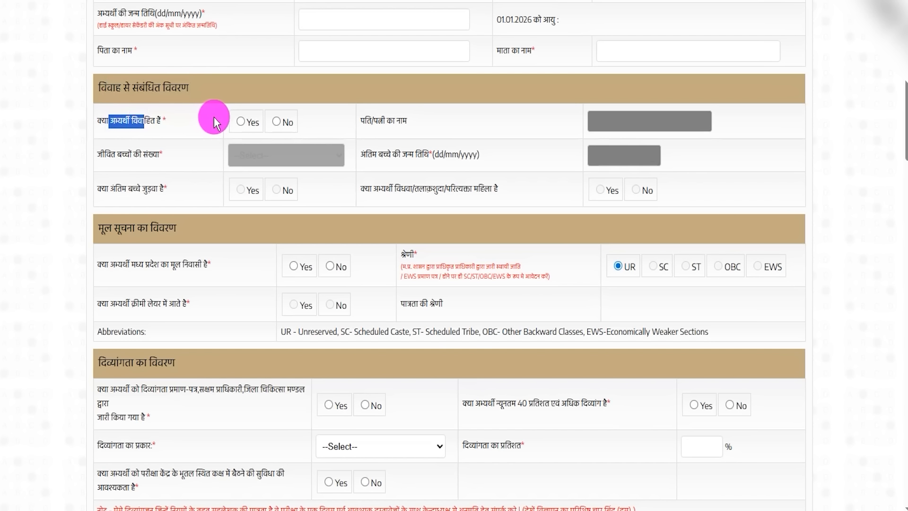
{"action": "left_click", "coordinate": [241, 122]}
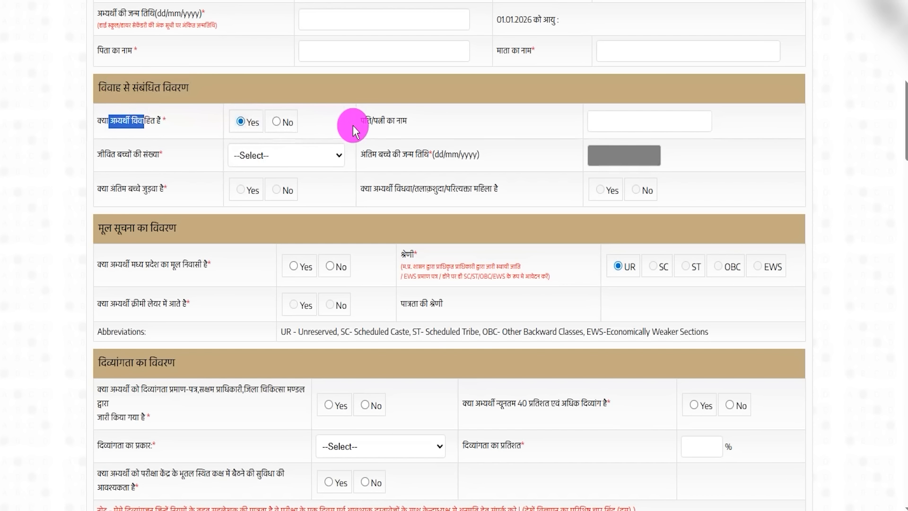
{"action": "left_click", "coordinate": [612, 120]}
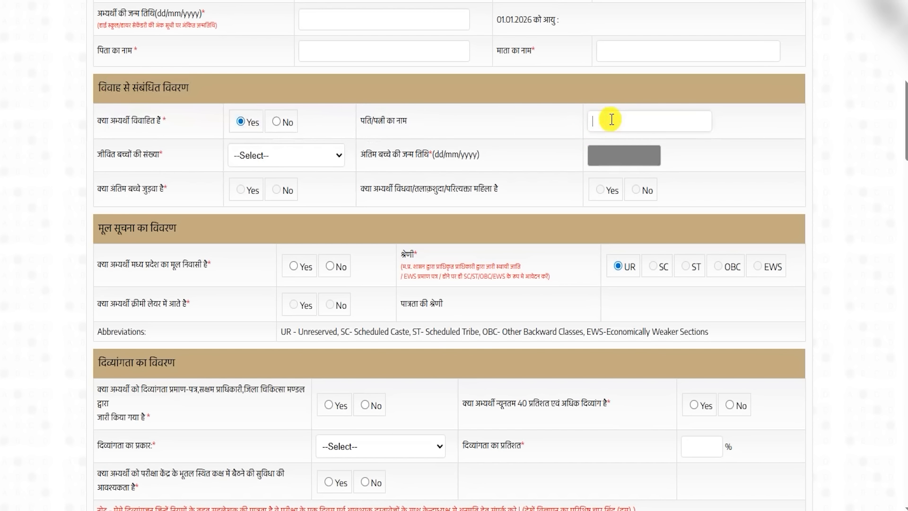
- Examine the number of living children options and the last child's birth date and twins questions in the marriage details
{"action": "left_click", "coordinate": [285, 155]}
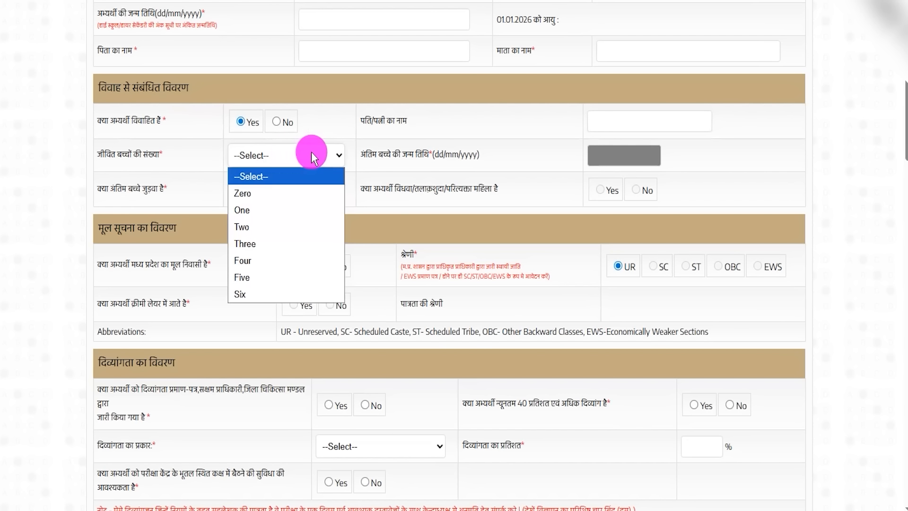
{"action": "left_click_drag", "start_coordinate": [372, 155], "coordinate": [422, 155]}
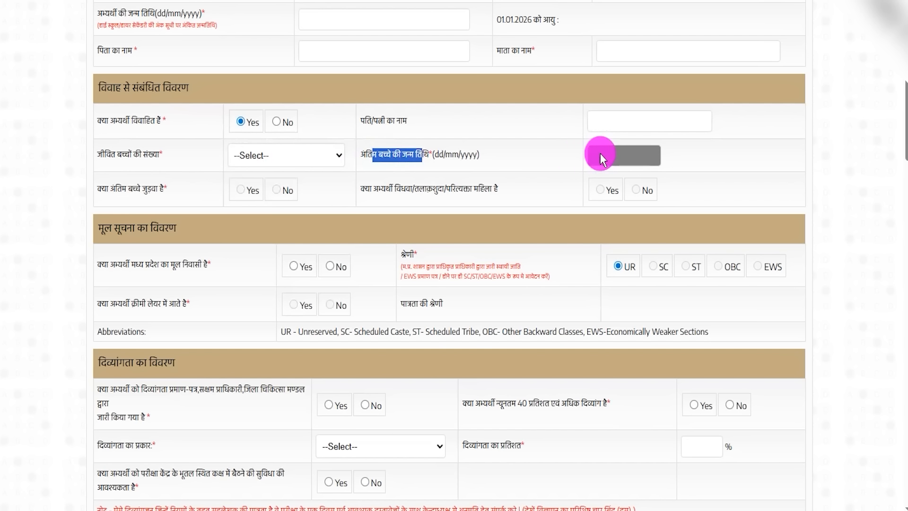
{"action": "left_click_drag", "start_coordinate": [109, 189], "coordinate": [233, 192]}
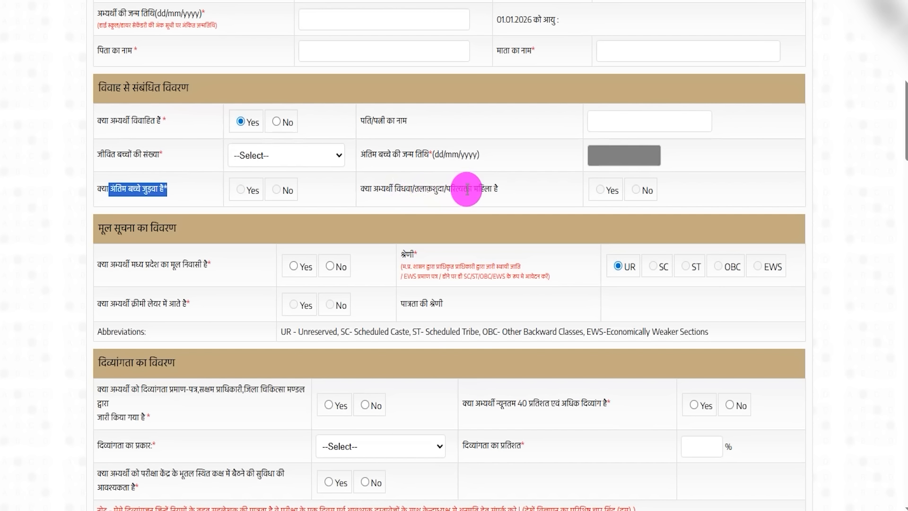
{"action": "left_click_drag", "start_coordinate": [108, 121], "coordinate": [142, 122]}
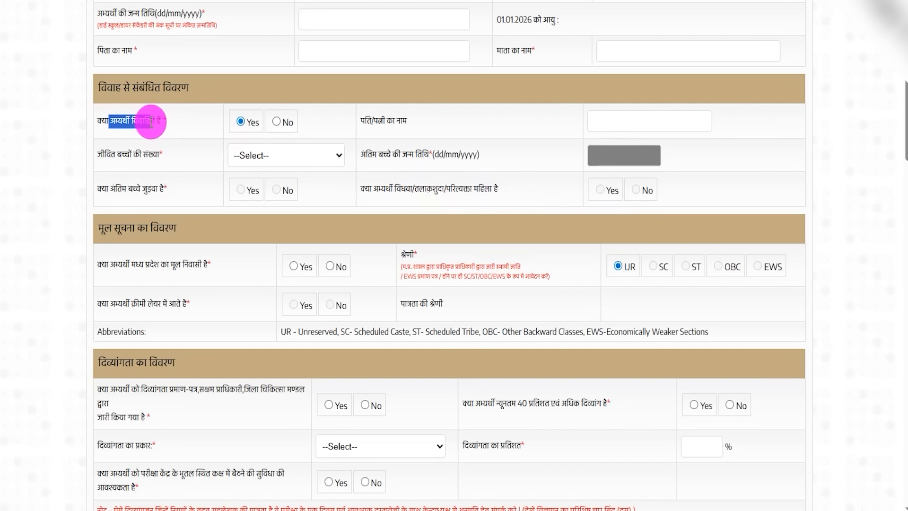
- Answer No to whether the candidate is married and look over the last child's birth date and widowed or divorced woman questions
{"action": "left_click", "coordinate": [276, 122]}
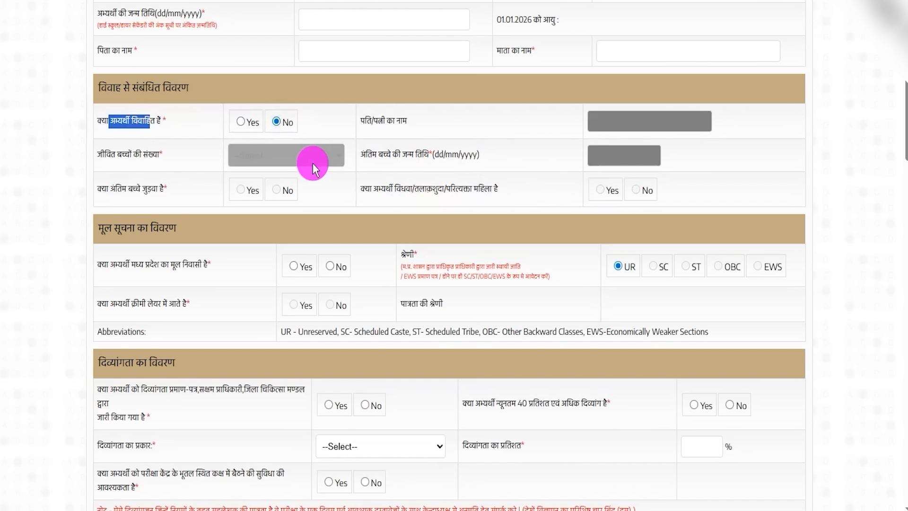
{"action": "left_click", "coordinate": [616, 167]}
{"action": "left_click_drag", "start_coordinate": [424, 194], "coordinate": [445, 191]}
- Compare the category choices under both domicile answers and set the Madhya Pradesh native resident question to Yes
{"action": "left_click_drag", "start_coordinate": [102, 228], "coordinate": [160, 236]}
{"action": "left_click_drag", "start_coordinate": [109, 262], "coordinate": [202, 260]}
{"action": "left_click", "coordinate": [293, 267]}
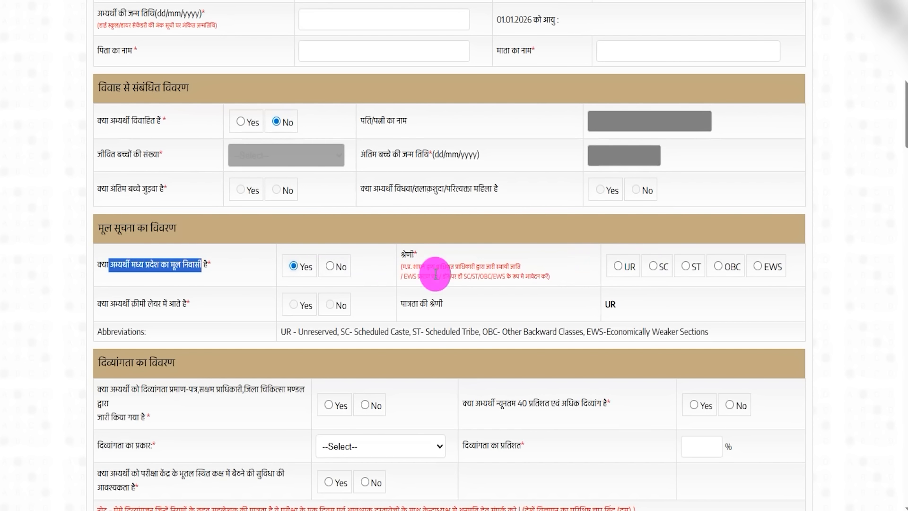
{"action": "left_click", "coordinate": [329, 267]}
{"action": "left_click", "coordinate": [611, 275]}
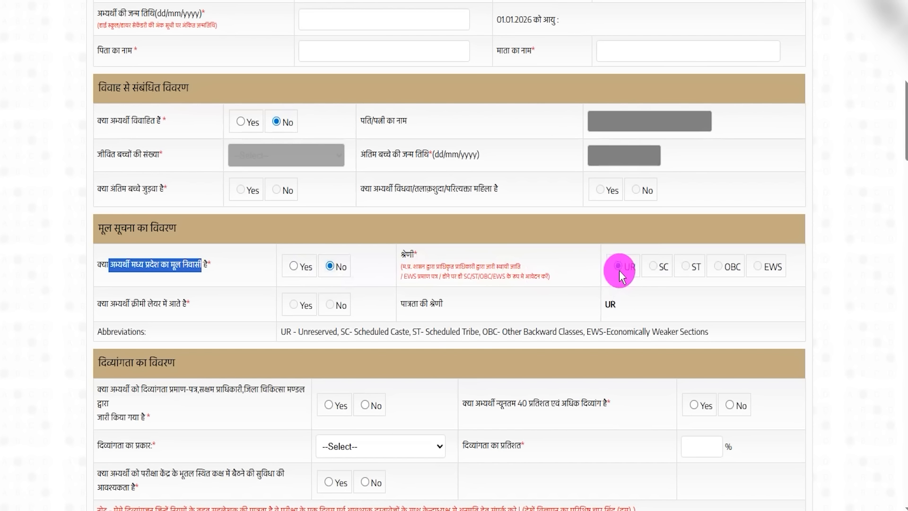
{"action": "left_click", "coordinate": [295, 266]}
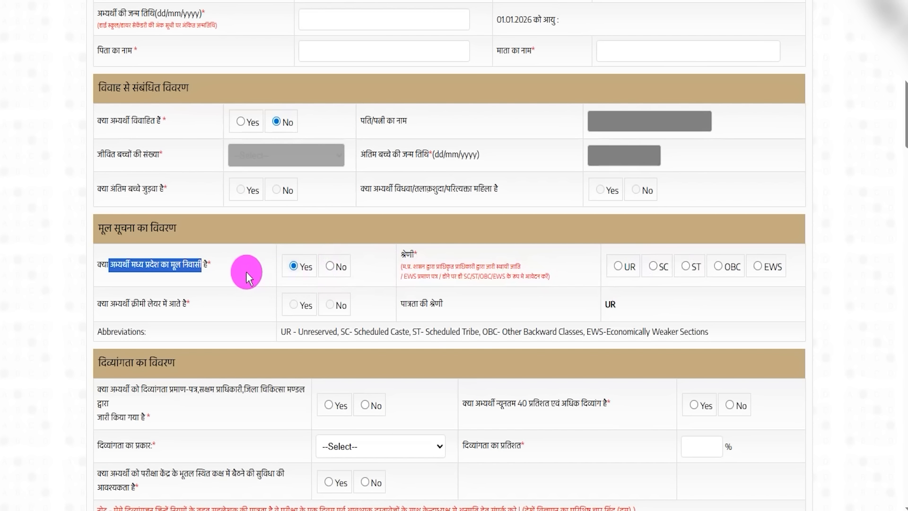
{"action": "left_click_drag", "start_coordinate": [136, 263], "coordinate": [283, 265]}
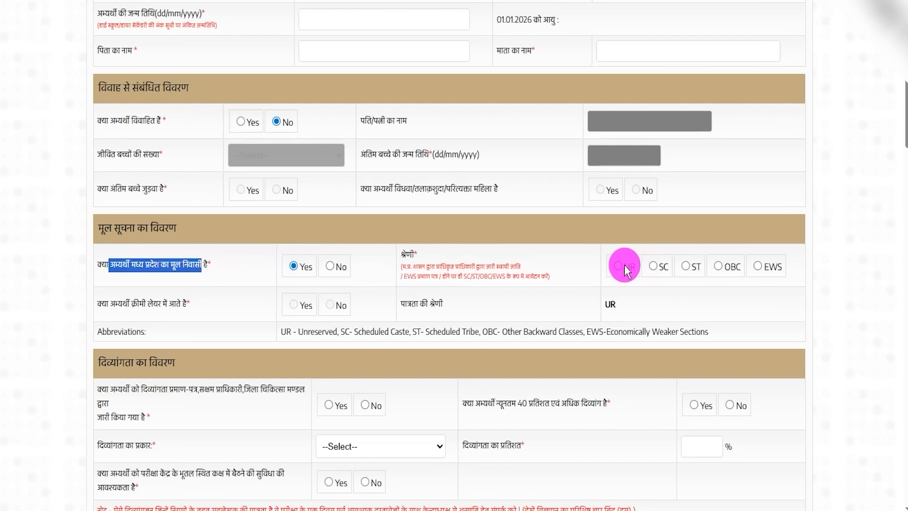
- Set the candidate's category to SC and point out the creamy layer question and the category abbreviations
{"action": "left_click", "coordinate": [655, 266]}
{"action": "left_click_drag", "start_coordinate": [109, 303], "coordinate": [173, 301]}
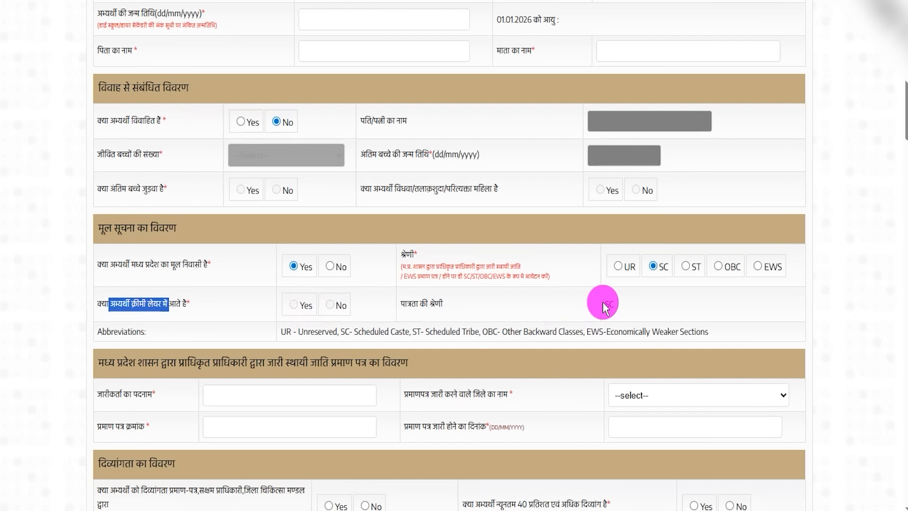
{"action": "left_click", "coordinate": [133, 329]}
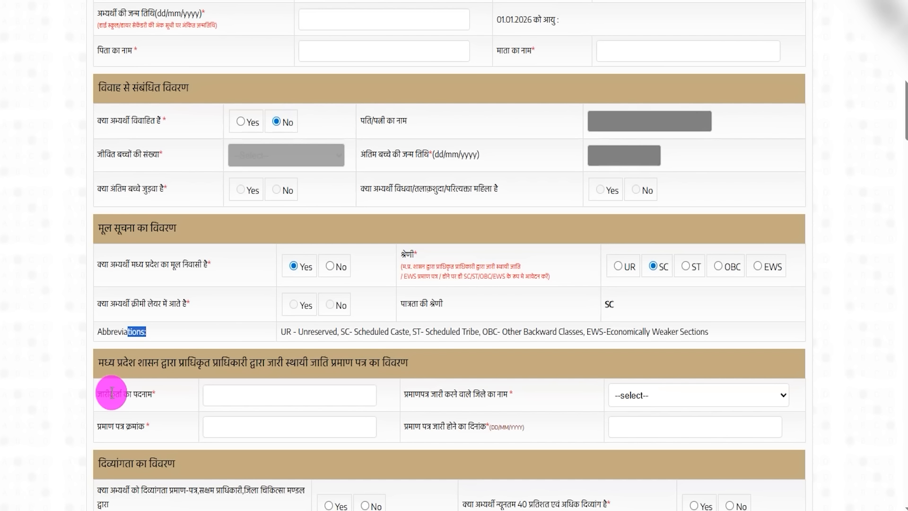
- Point out the issuing officer's designation field in the caste certificate details and choose Dhar as the issuing district
{"action": "left_click_drag", "start_coordinate": [110, 393], "coordinate": [139, 393]}
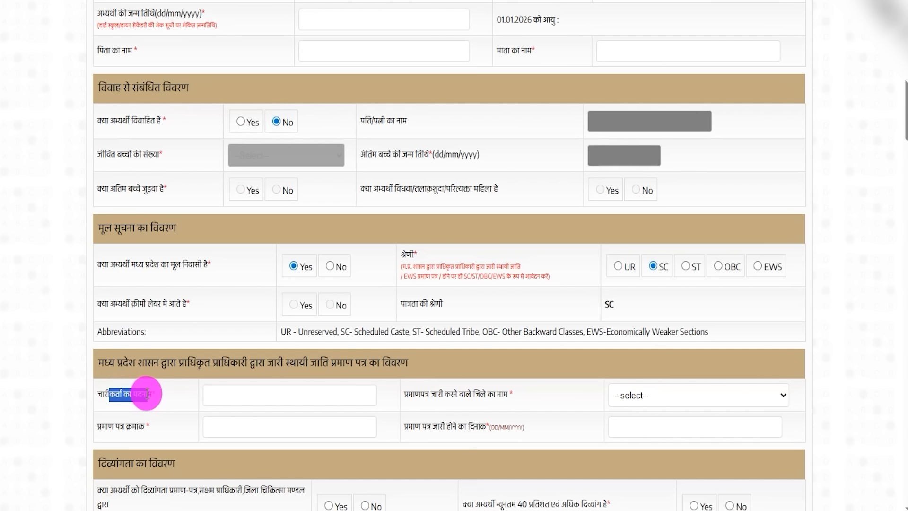
{"action": "left_click", "coordinate": [252, 395]}
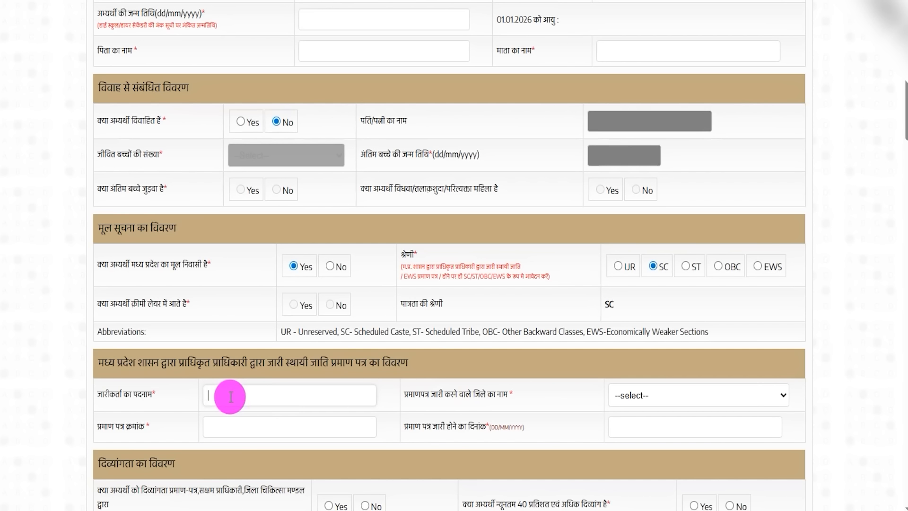
{"action": "left_click", "coordinate": [662, 395]}
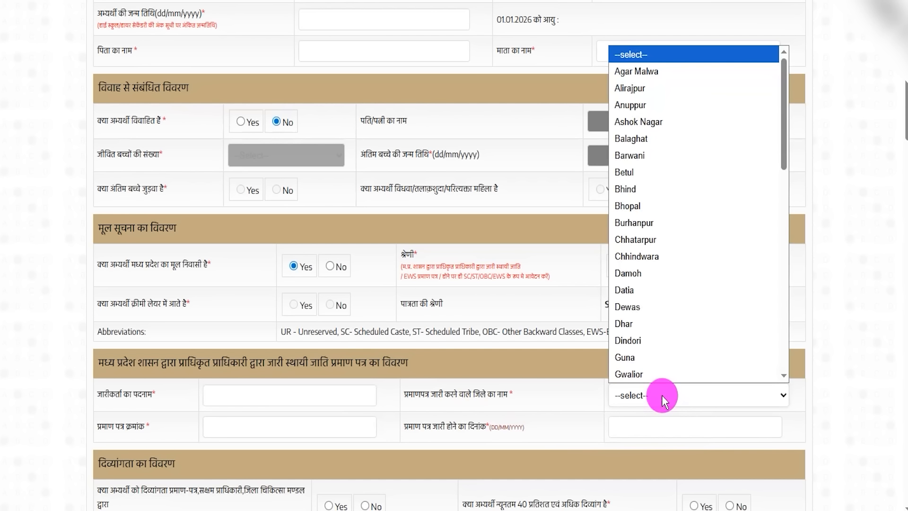
{"action": "left_click", "coordinate": [670, 318]}
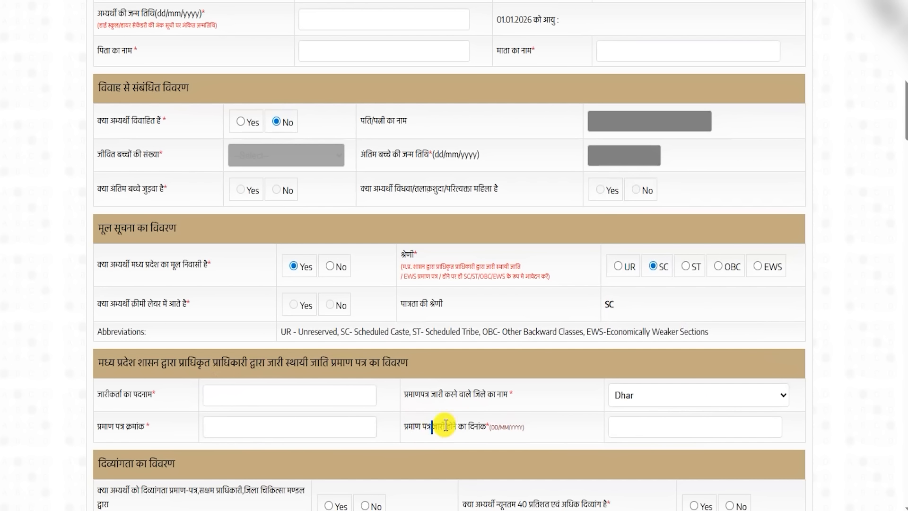
- Look over the caste certificate's issue date field and its calendar, and close the calendar without picking a date
{"action": "left_click_drag", "start_coordinate": [433, 427], "coordinate": [499, 426]}
{"action": "left_click", "coordinate": [636, 428]}
{"action": "scroll", "coordinate": [634, 430], "scroll_direction": "down", "scroll_amount": 2}
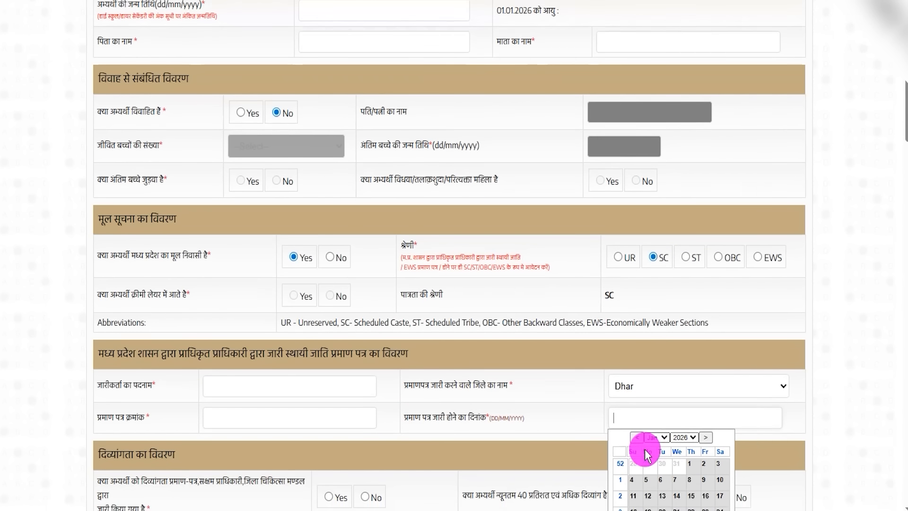
{"action": "left_click", "coordinate": [178, 397]}
- Read the question in the disability details about a certificate issued by the competent authority or district medical board
{"action": "scroll", "coordinate": [178, 397], "scroll_direction": "down", "scroll_amount": 4}
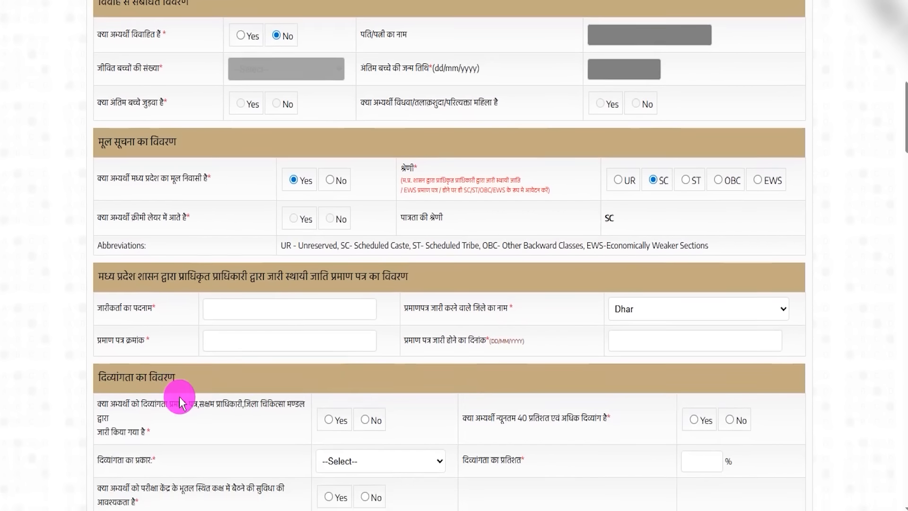
{"action": "left_click_drag", "start_coordinate": [108, 265], "coordinate": [175, 255]}
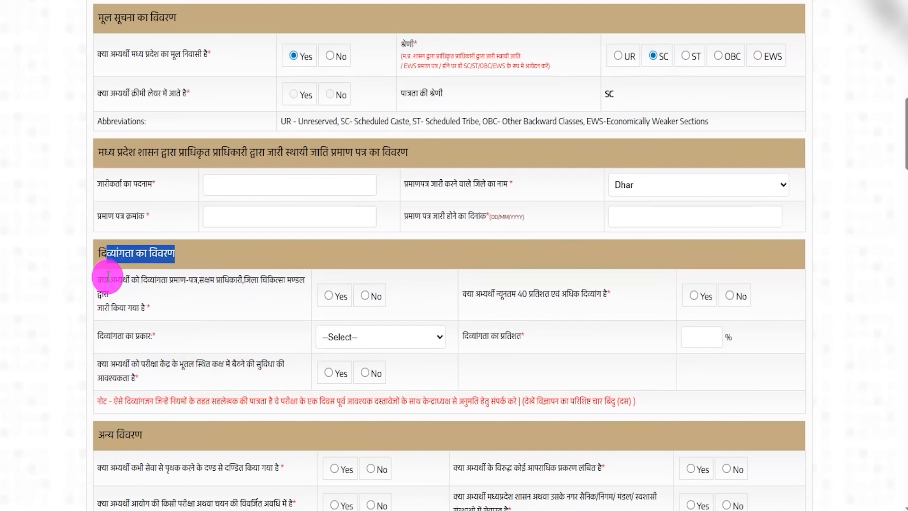
{"action": "left_click_drag", "start_coordinate": [102, 279], "coordinate": [184, 278]}
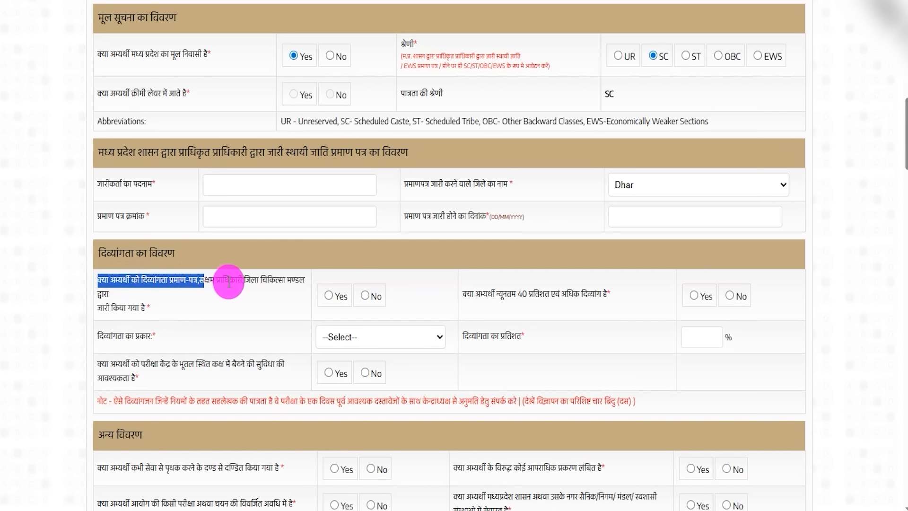
{"action": "left_click_drag", "start_coordinate": [105, 306], "coordinate": [304, 304]}
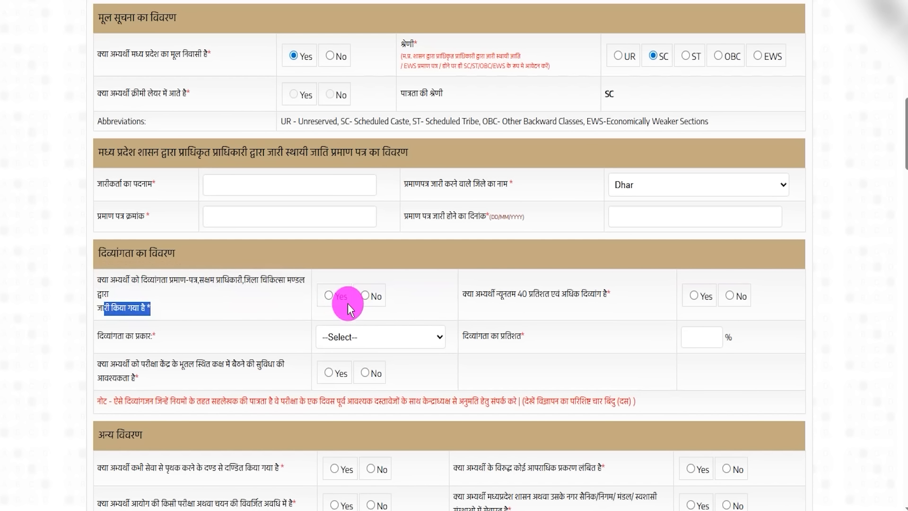
- Examine the 40 percent question and disability type options under a Yes answer, and set the disability certificate question to No
{"action": "left_click", "coordinate": [329, 296]}
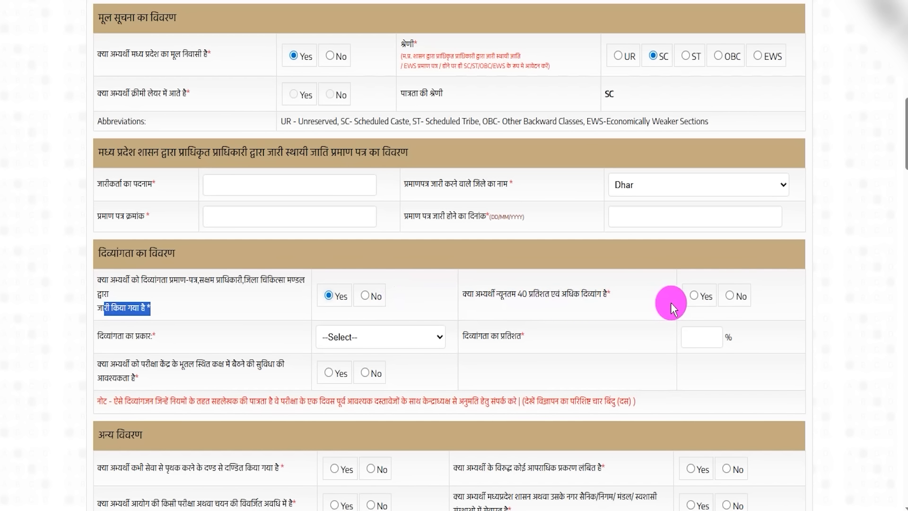
{"action": "left_click_drag", "start_coordinate": [508, 295], "coordinate": [560, 293]}
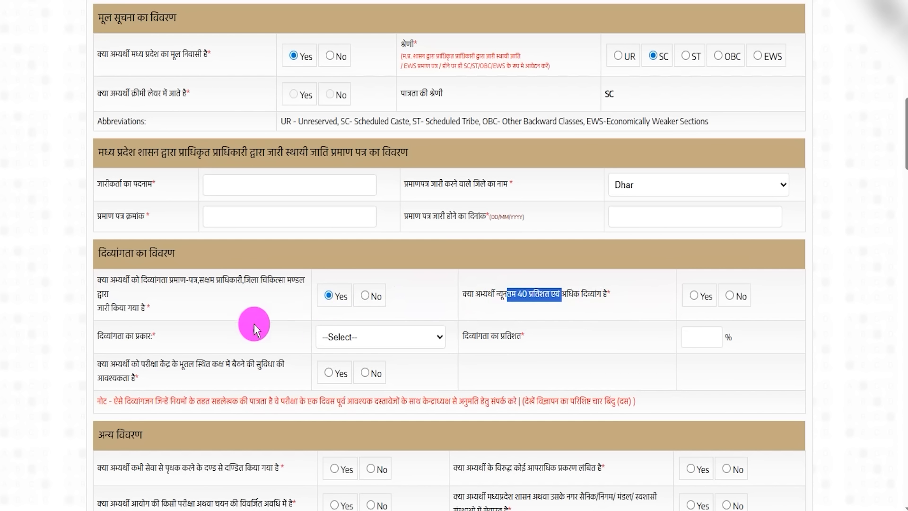
{"action": "left_click", "coordinate": [337, 337]}
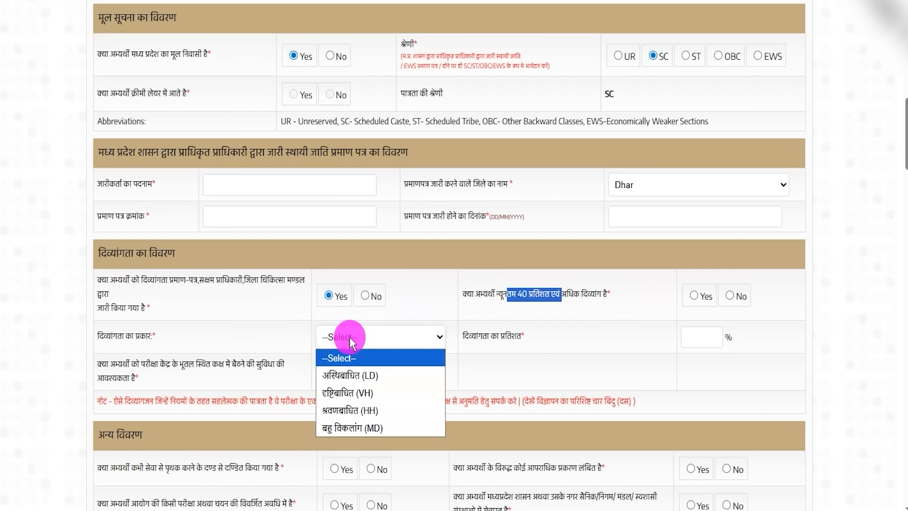
{"action": "left_click", "coordinate": [591, 344]}
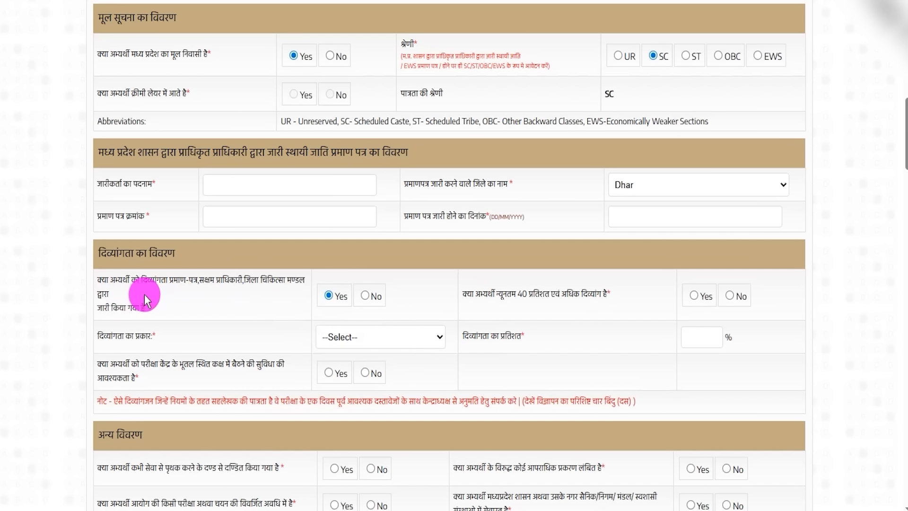
{"action": "left_click", "coordinate": [366, 297]}
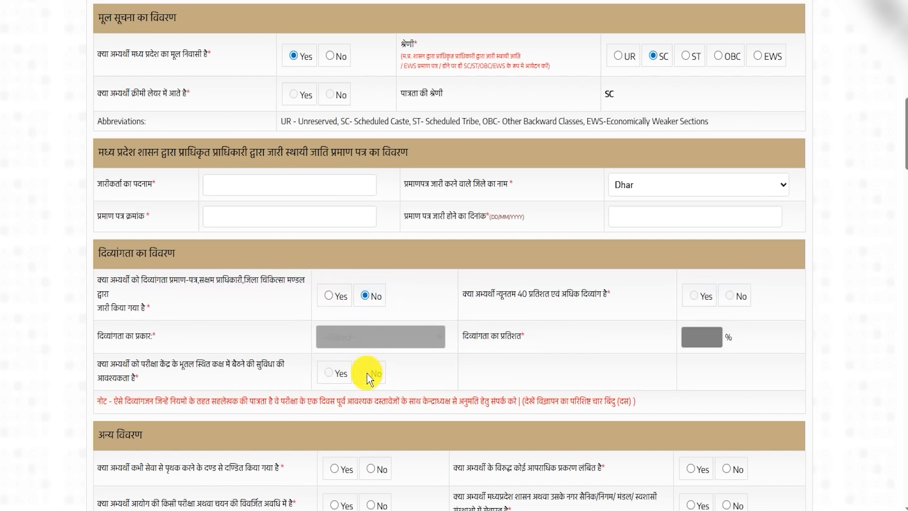
- Answer No to whether the candidate was ever punished with removal from service and to whether a criminal case is pending
{"action": "scroll", "coordinate": [334, 359], "scroll_direction": "down", "scroll_amount": 4}
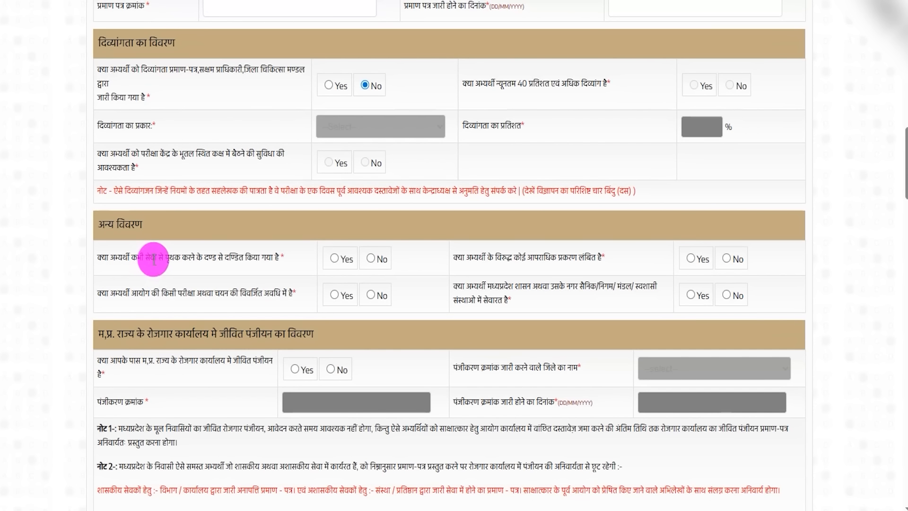
{"action": "left_click_drag", "start_coordinate": [173, 257], "coordinate": [336, 262]}
{"action": "left_click", "coordinate": [370, 258]}
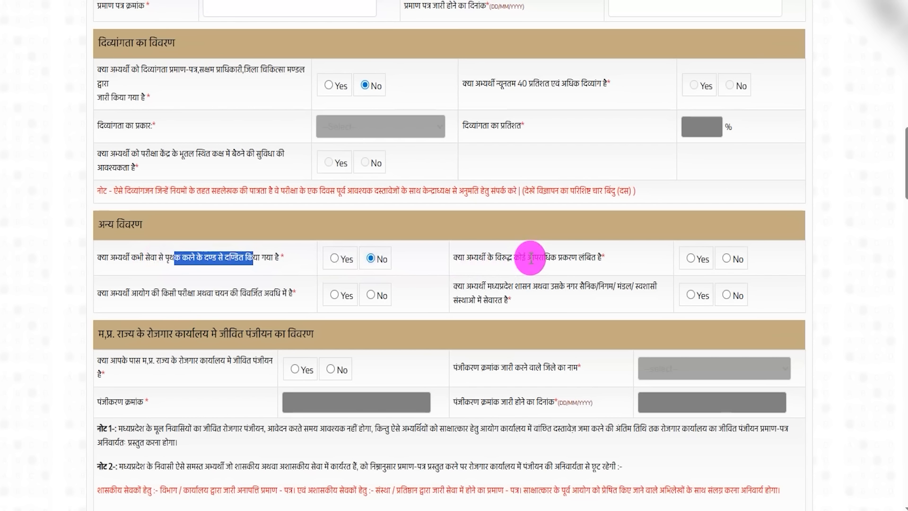
{"action": "left_click_drag", "start_coordinate": [527, 257], "coordinate": [585, 257]}
{"action": "left_click", "coordinate": [690, 259]}
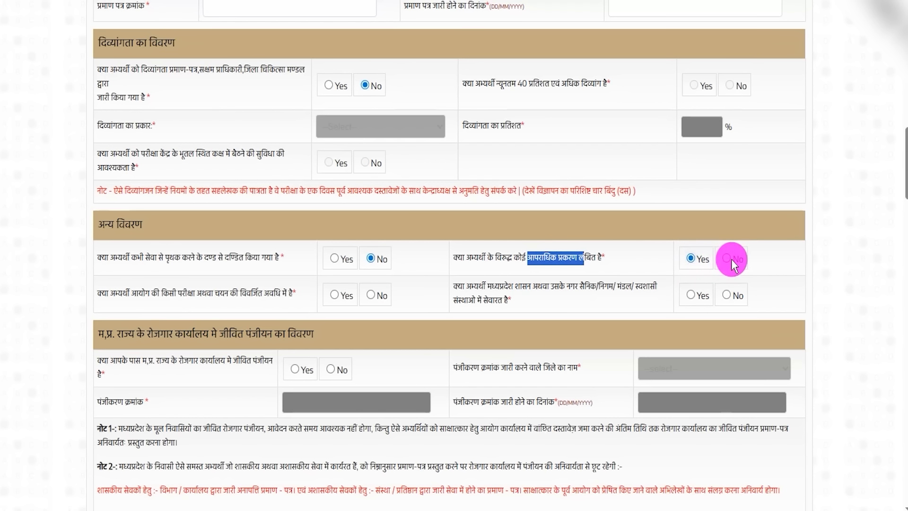
{"action": "left_click", "coordinate": [725, 260]}
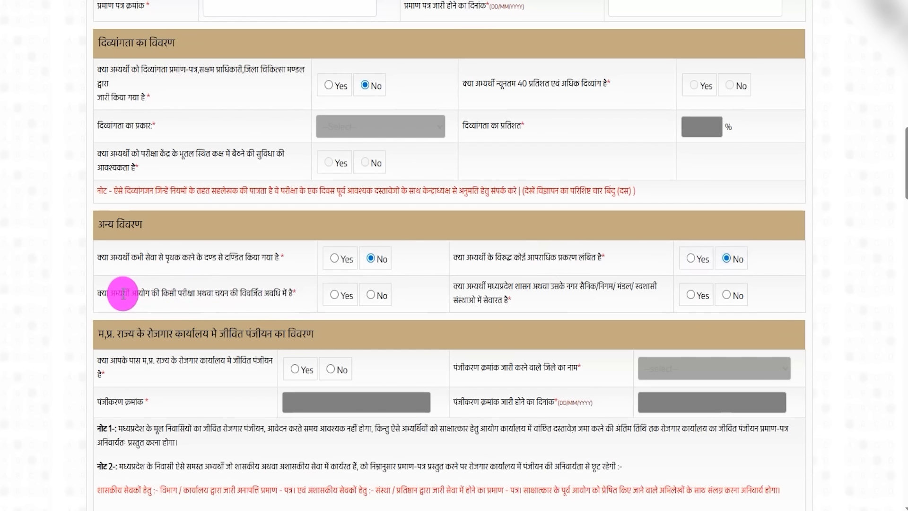
- Answer No to the Commission's debarment period question and to whether the candidate serves the Madhya Pradesh government or its bodies
{"action": "left_click_drag", "start_coordinate": [131, 292], "coordinate": [283, 294]}
{"action": "left_click", "coordinate": [334, 295]}
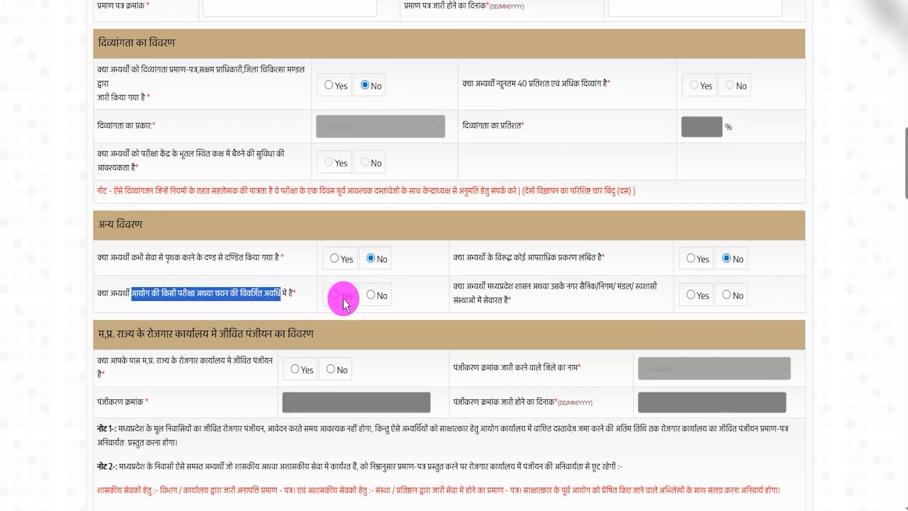
{"action": "left_click", "coordinate": [371, 296]}
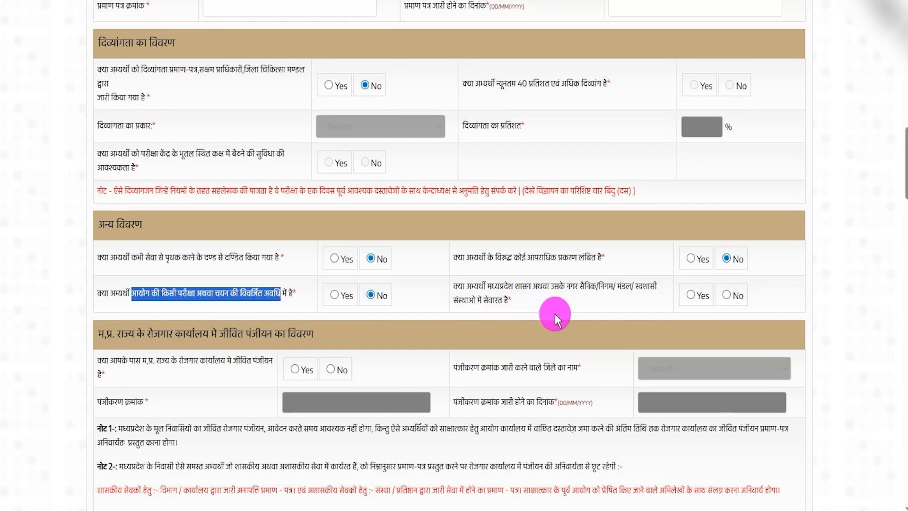
{"action": "left_click_drag", "start_coordinate": [504, 287], "coordinate": [586, 285]}
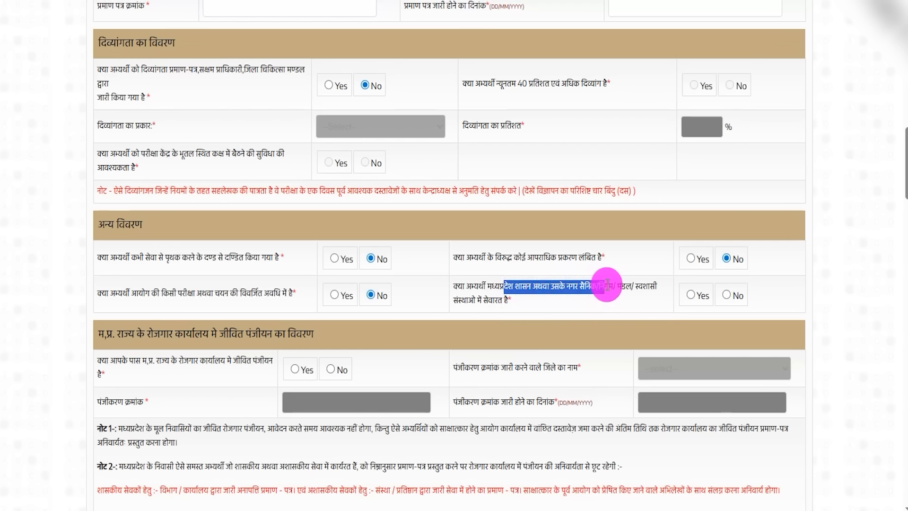
{"action": "left_click_drag", "start_coordinate": [477, 300], "coordinate": [526, 302]}
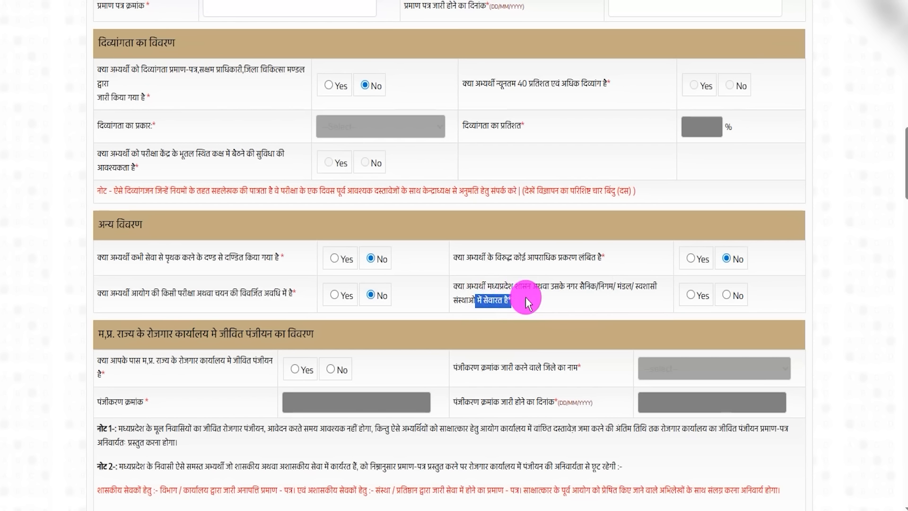
{"action": "left_click", "coordinate": [690, 295]}
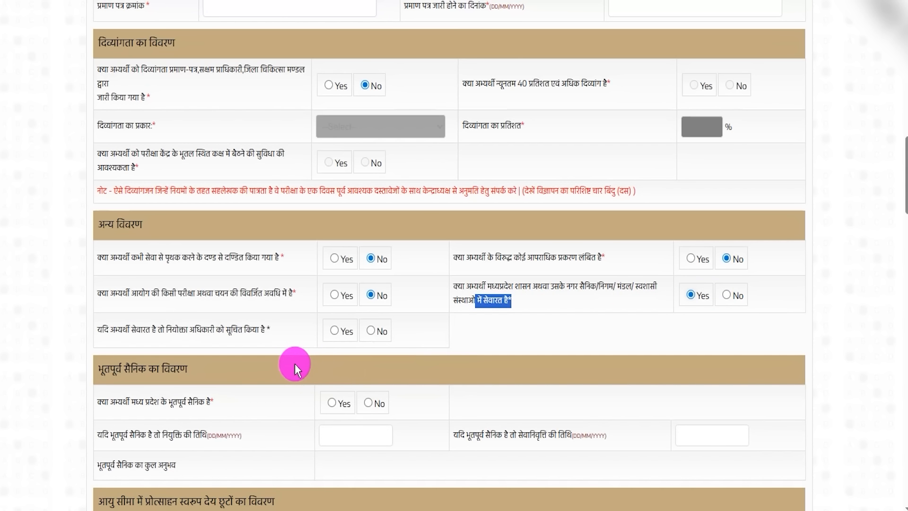
{"action": "left_click", "coordinate": [724, 295]}
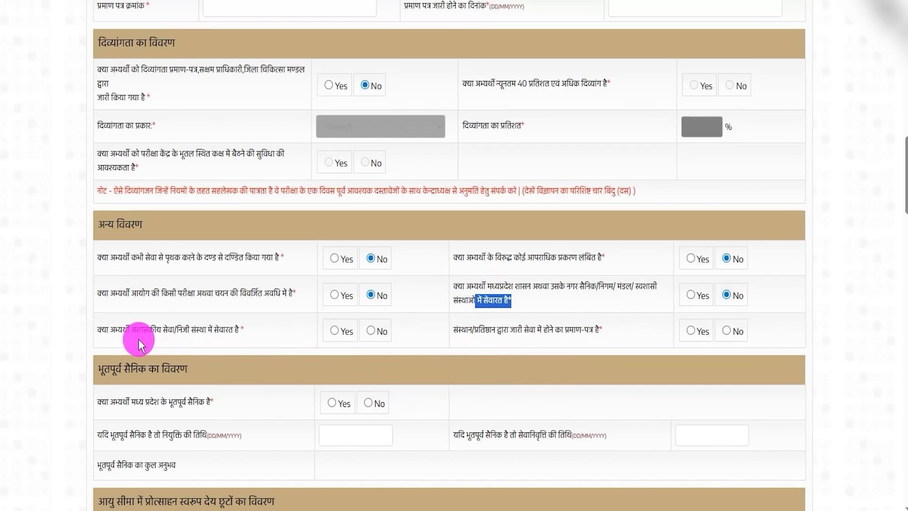
- Answer No to whether the candidate is employed in non-government service or a private institution
{"action": "left_click_drag", "start_coordinate": [137, 331], "coordinate": [218, 330]}
{"action": "left_click", "coordinate": [334, 331]}
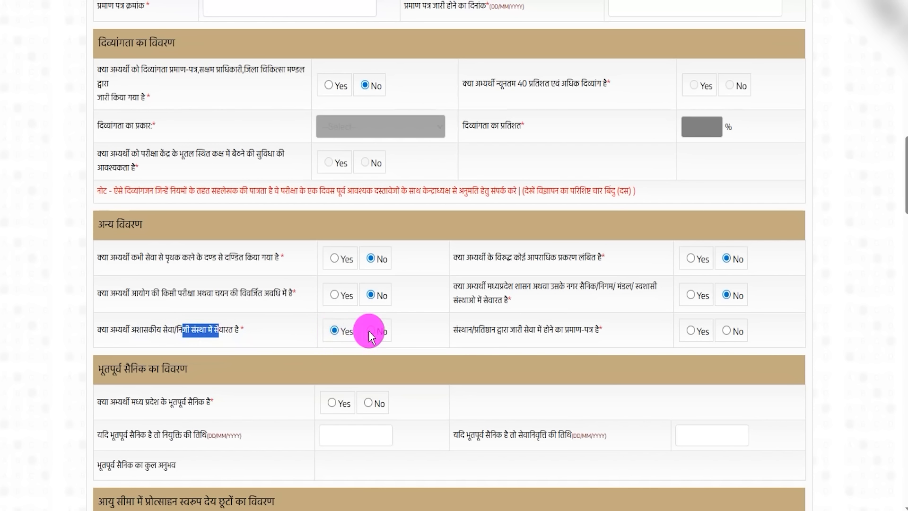
{"action": "left_click", "coordinate": [371, 331]}
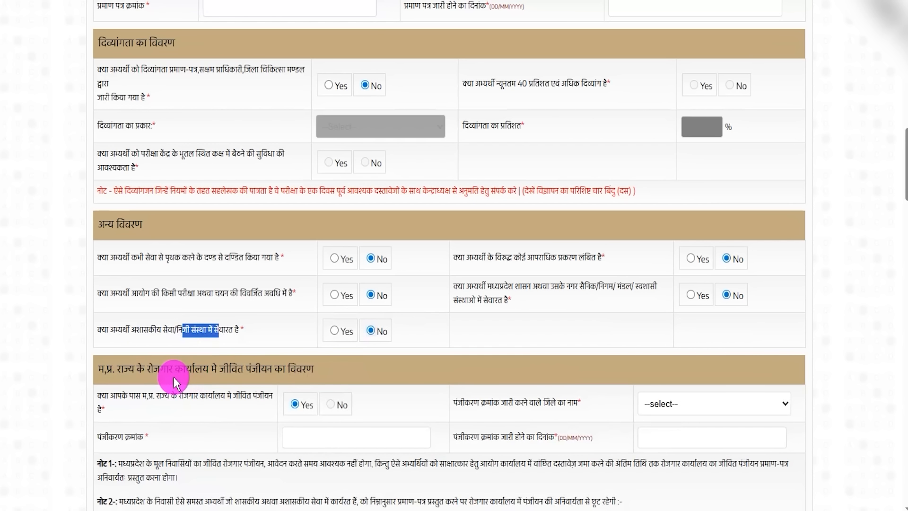
- Read the question on live registration with a Madhya Pradesh employment office and keep its answer at Yes
{"action": "scroll", "coordinate": [175, 380], "scroll_direction": "down", "scroll_amount": 3}
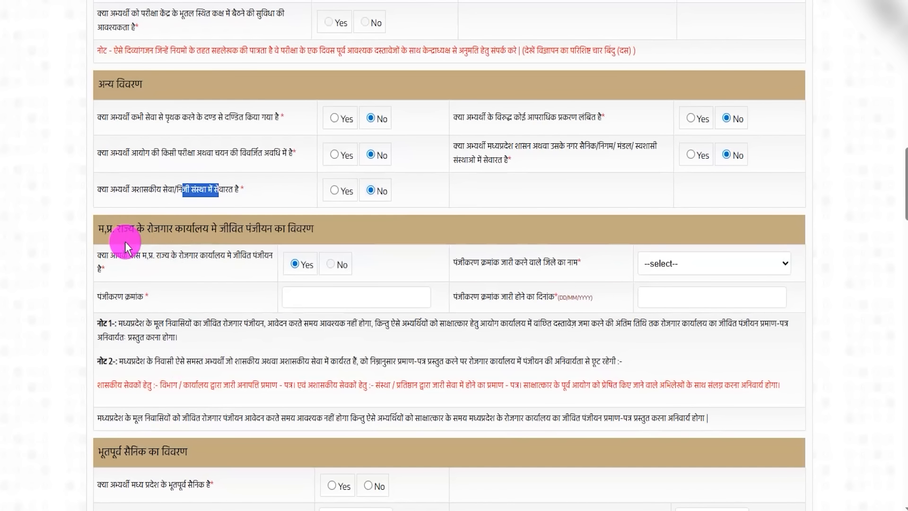
{"action": "left_click_drag", "start_coordinate": [136, 256], "coordinate": [298, 272]}
{"action": "left_click", "coordinate": [298, 272]}
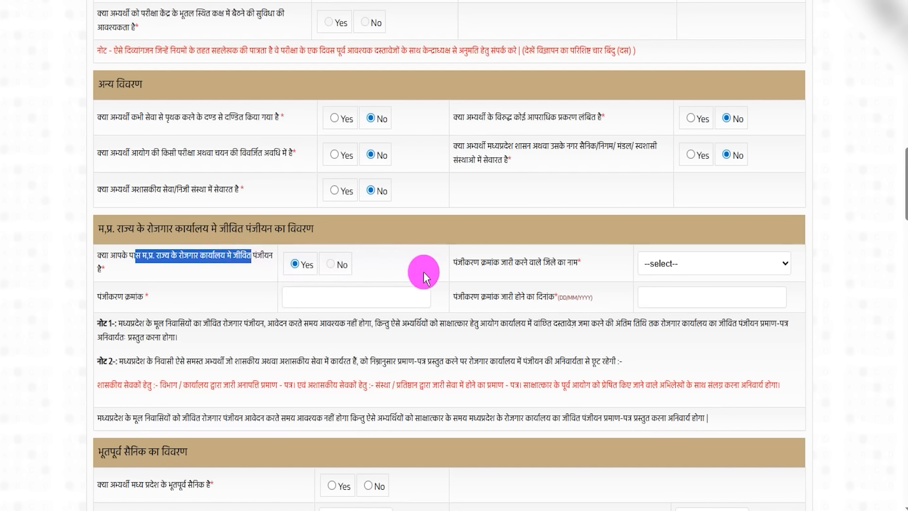
- Review the employment registration's issuing district, registration number and issue date fields, plus the note for native residents of Madhya Pradesh
{"action": "left_click_drag", "start_coordinate": [468, 265], "coordinate": [535, 263]}
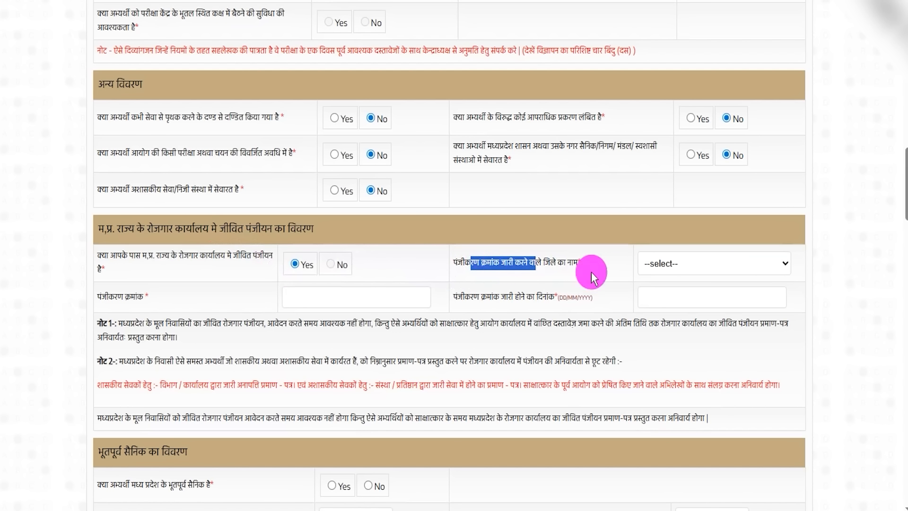
{"action": "left_click", "coordinate": [676, 264]}
{"action": "left_click_drag", "start_coordinate": [118, 297], "coordinate": [191, 301]}
{"action": "left_click", "coordinate": [330, 297]}
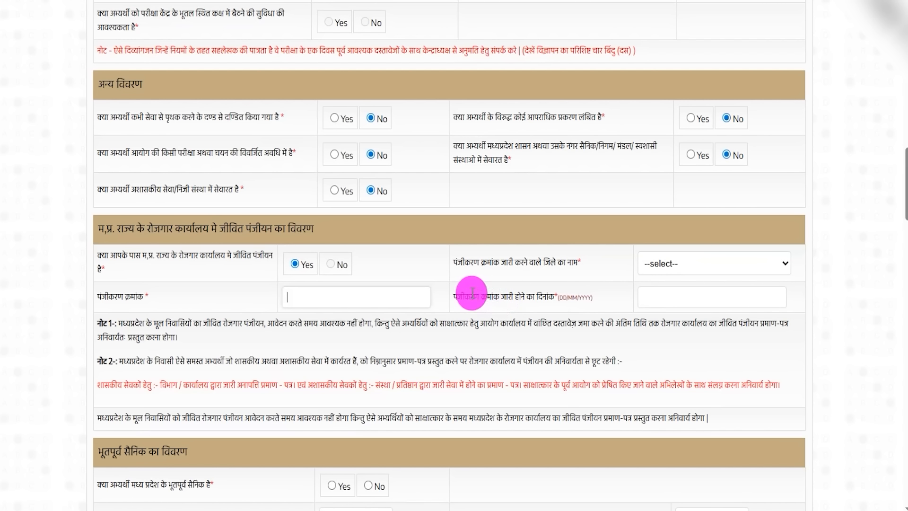
{"action": "left_click_drag", "start_coordinate": [468, 292], "coordinate": [632, 296]}
{"action": "left_click", "coordinate": [656, 294]}
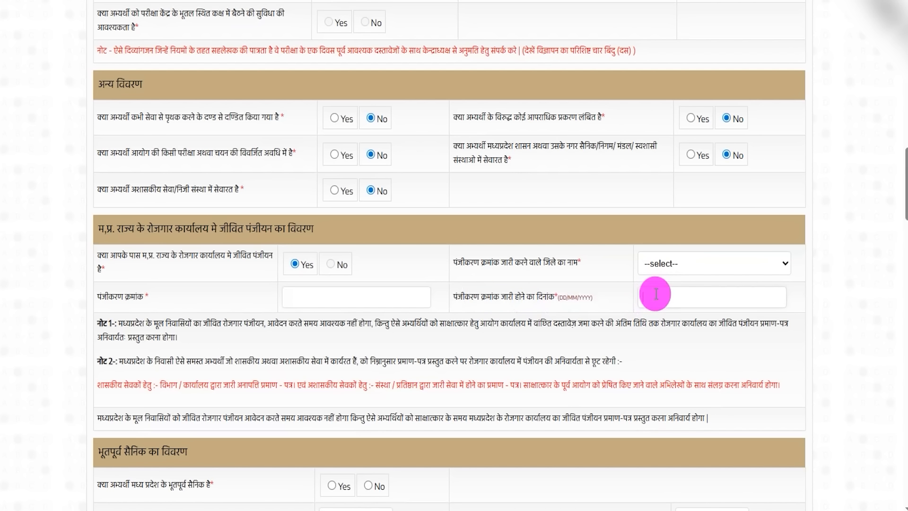
{"action": "left_click_drag", "start_coordinate": [174, 258], "coordinate": [246, 256]}
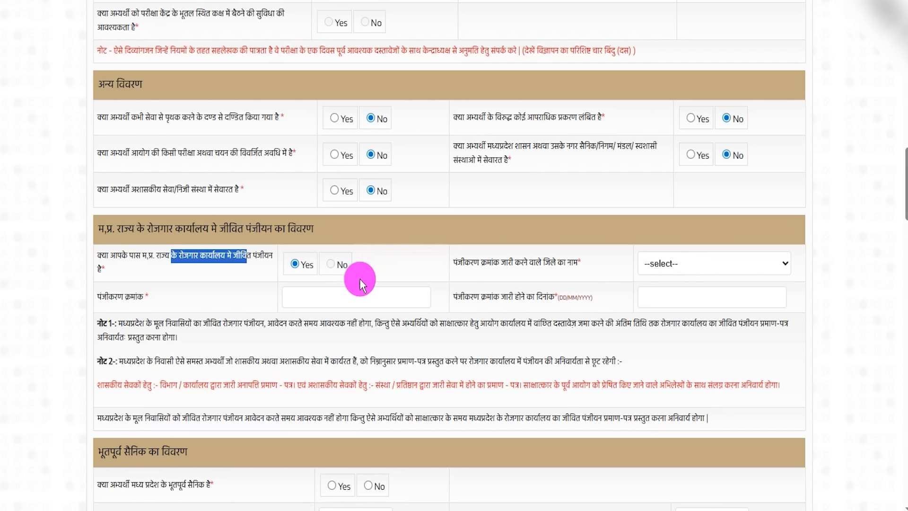
{"action": "left_click_drag", "start_coordinate": [223, 418], "coordinate": [256, 419]}
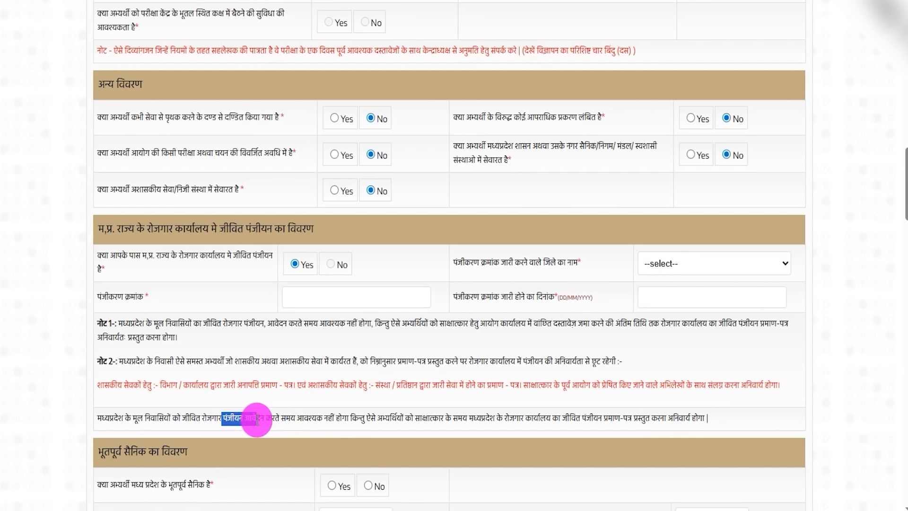
- Try Yes for the ex-serviceman question and examine the appointment date, retirement date and total experience fields
{"action": "scroll", "coordinate": [257, 420], "scroll_direction": "down", "scroll_amount": 3}
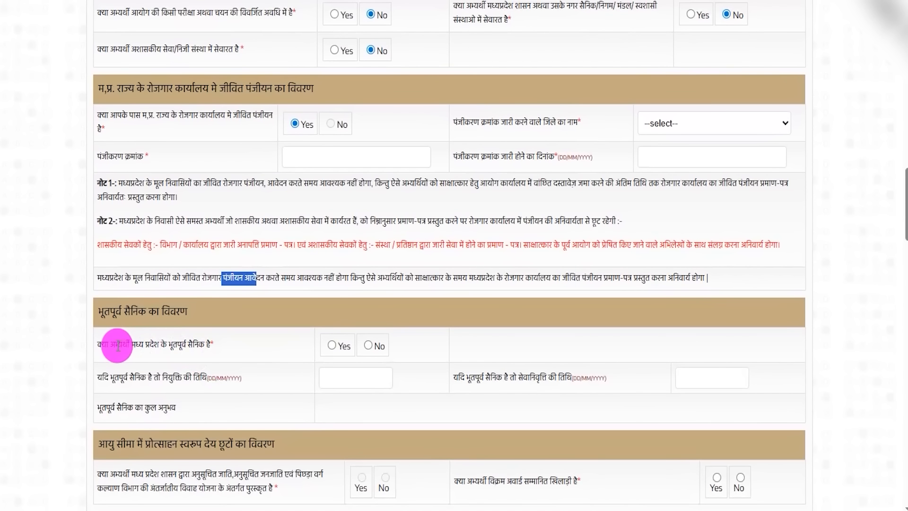
{"action": "left_click_drag", "start_coordinate": [115, 345], "coordinate": [310, 348]}
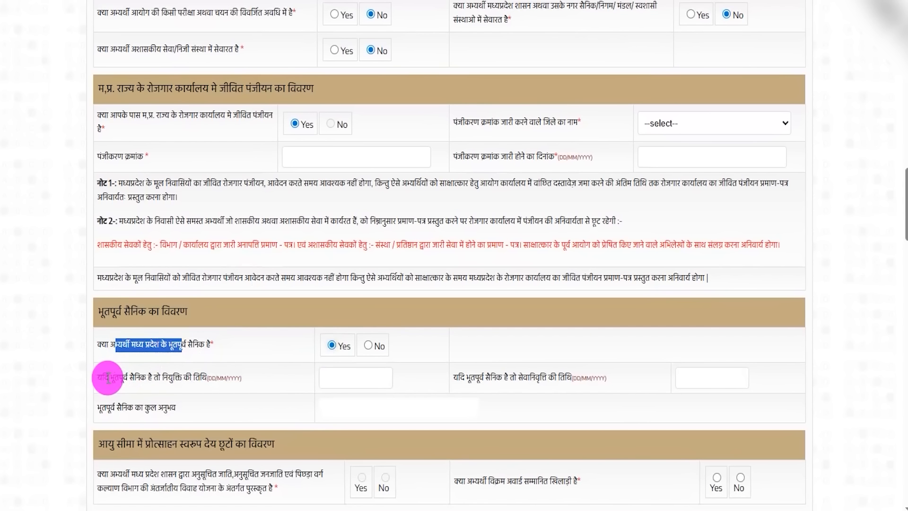
{"action": "left_click_drag", "start_coordinate": [108, 378], "coordinate": [182, 377]}
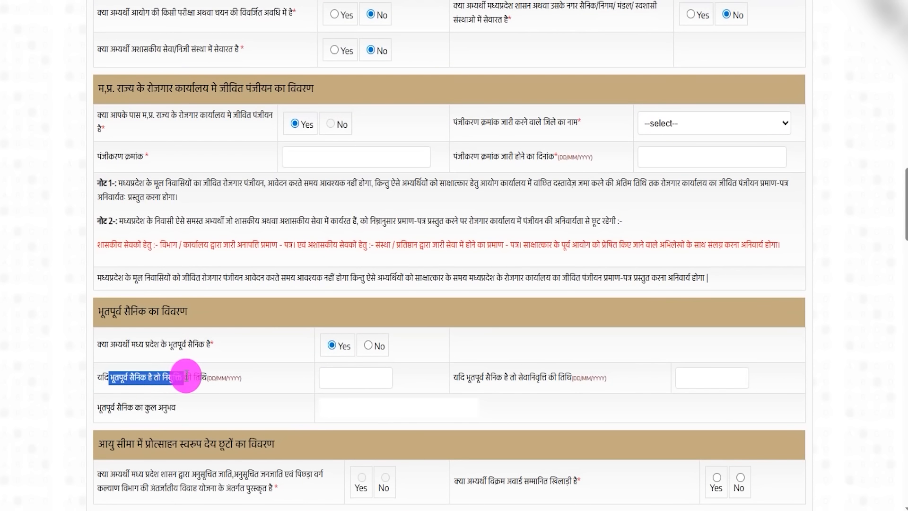
{"action": "left_click", "coordinate": [337, 380]}
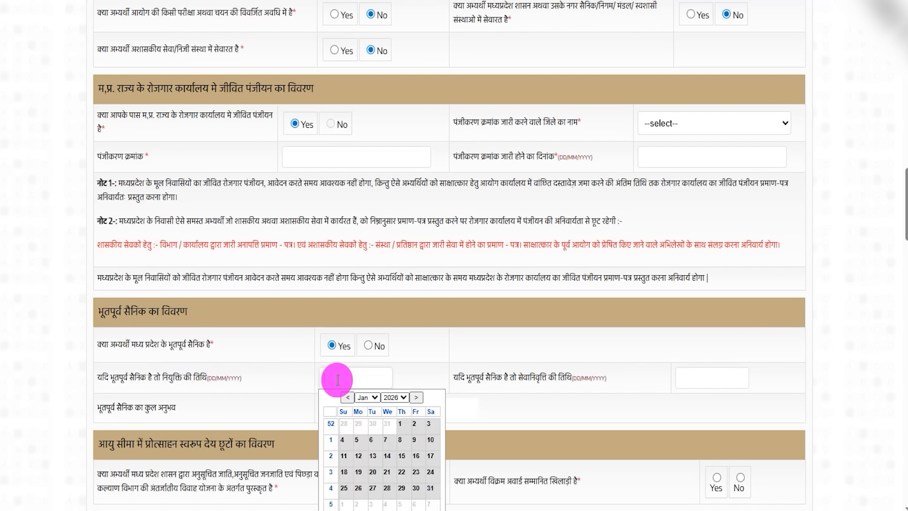
{"action": "left_click", "coordinate": [124, 407]}
{"action": "left_click_drag", "start_coordinate": [133, 406], "coordinate": [375, 406]}
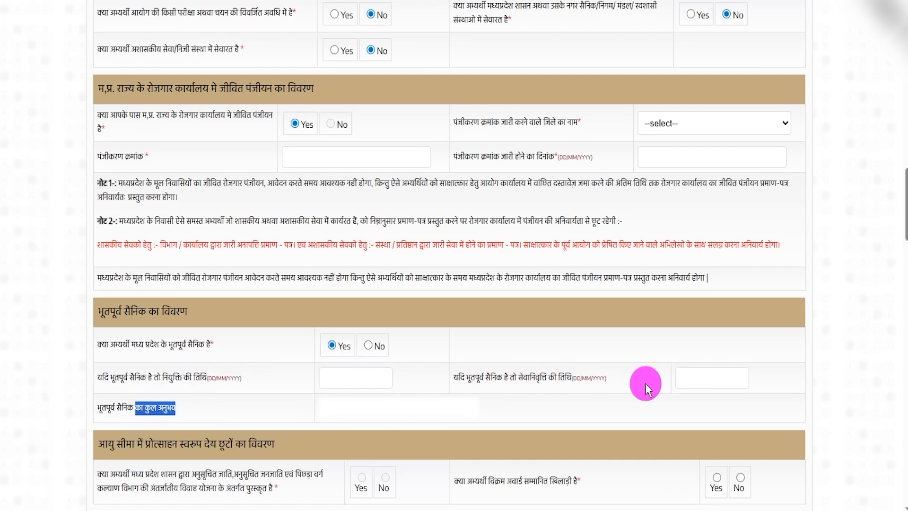
{"action": "left_click_drag", "start_coordinate": [479, 376], "coordinate": [528, 374]}
{"action": "left_click", "coordinate": [712, 377]}
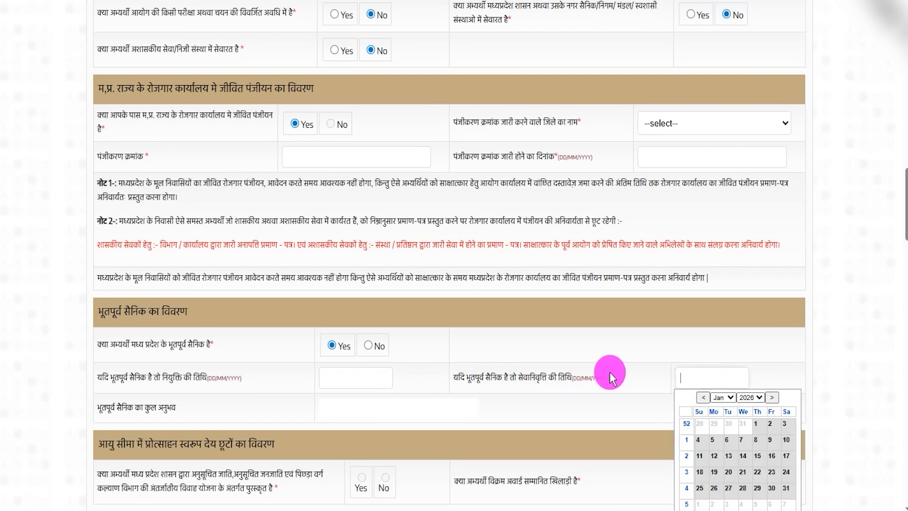
{"action": "left_click", "coordinate": [471, 371]}
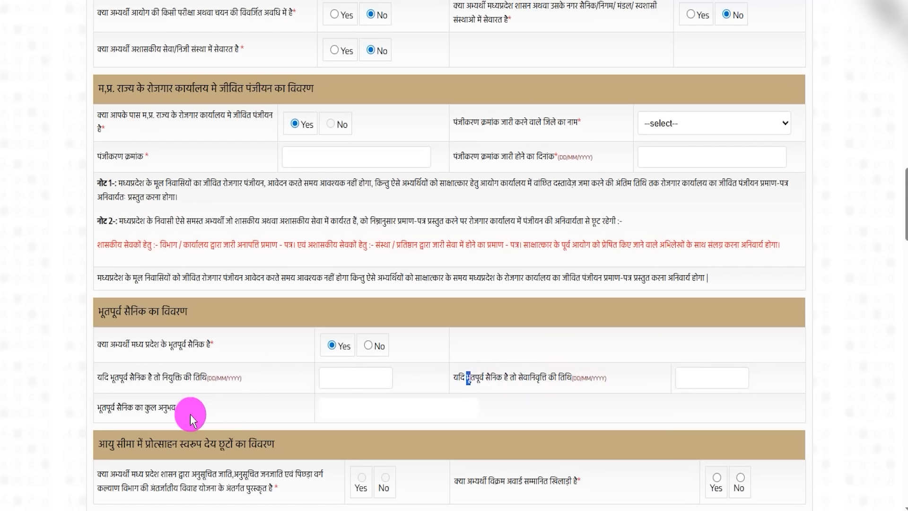
{"action": "left_click_drag", "start_coordinate": [122, 407], "coordinate": [168, 407]}
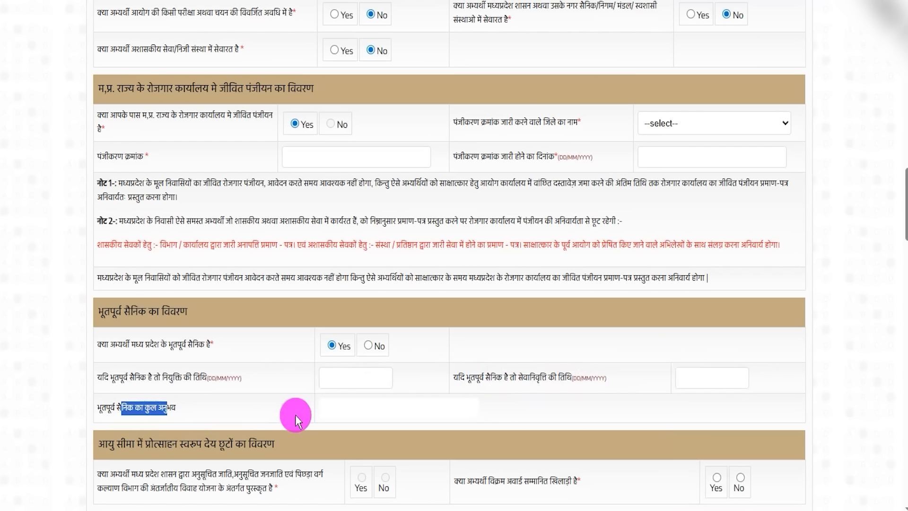
{"action": "left_click", "coordinate": [363, 412]}
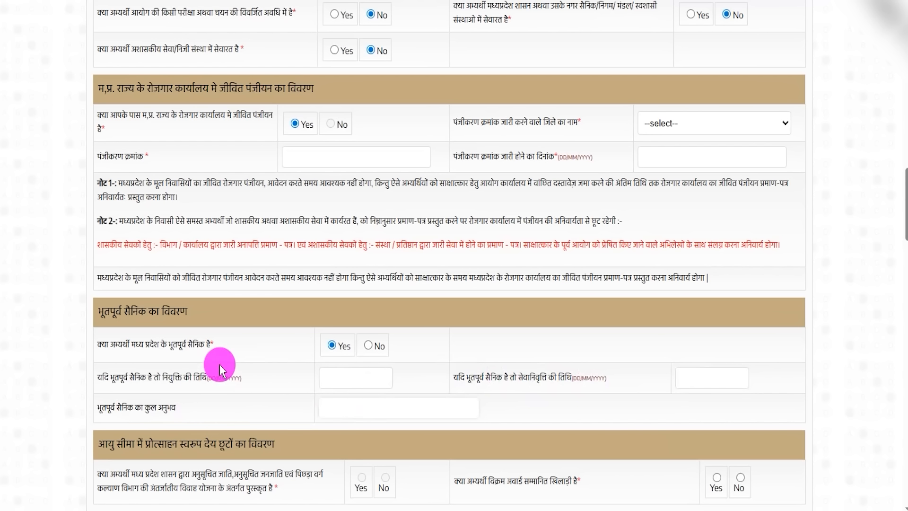
- Answer No to whether the candidate is an ex-serviceman of Madhya Pradesh
{"action": "left_click_drag", "start_coordinate": [131, 344], "coordinate": [206, 344]}
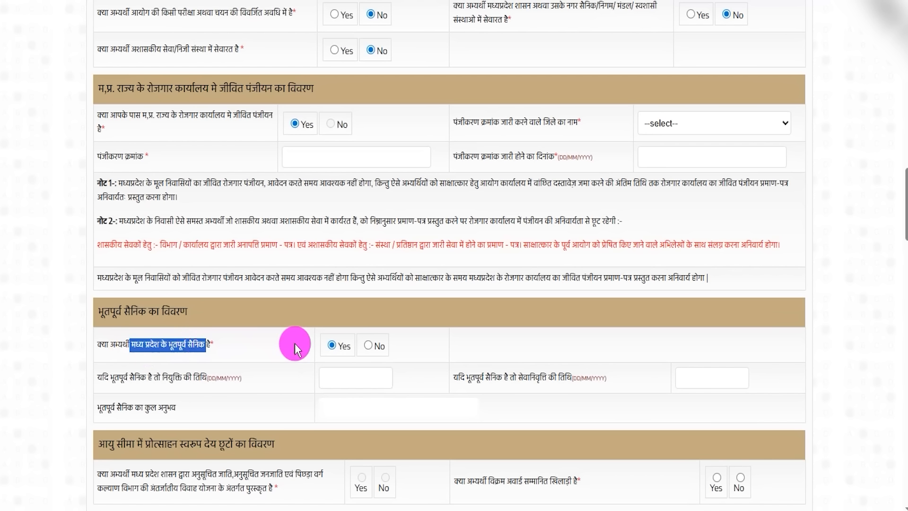
{"action": "left_click", "coordinate": [370, 346]}
{"action": "left_click", "coordinate": [352, 379]}
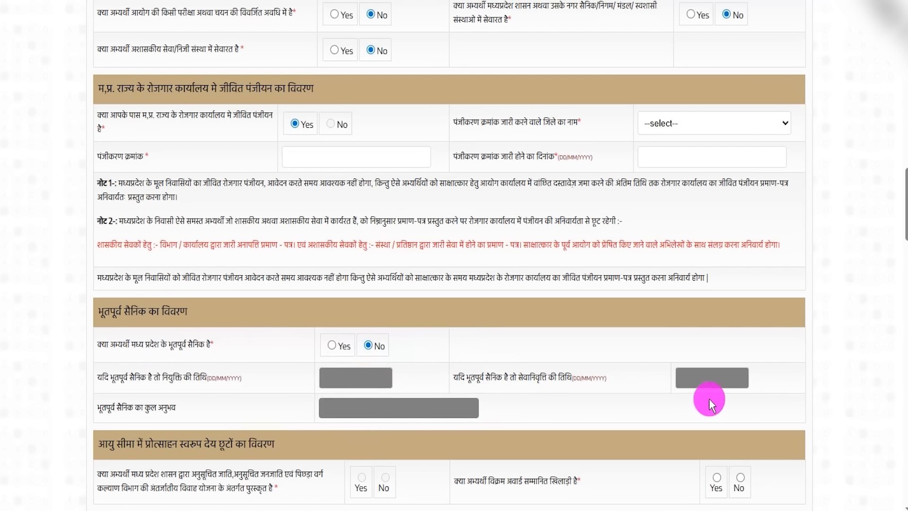
- Read the inter-caste marriage scheme question and answer No to whether the candidate is a Vikram Award-winning sportsperson
{"action": "scroll", "coordinate": [444, 399], "scroll_direction": "down", "scroll_amount": 4}
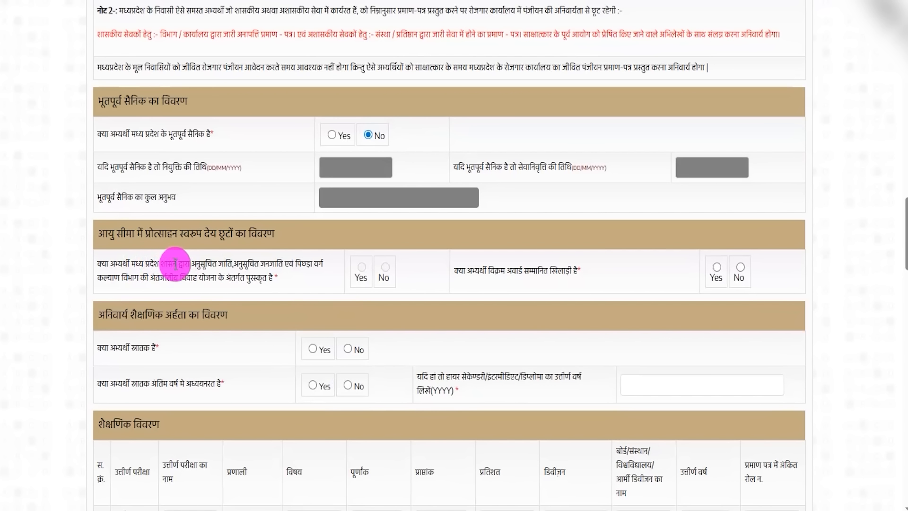
{"action": "left_click_drag", "start_coordinate": [239, 264], "coordinate": [290, 267]}
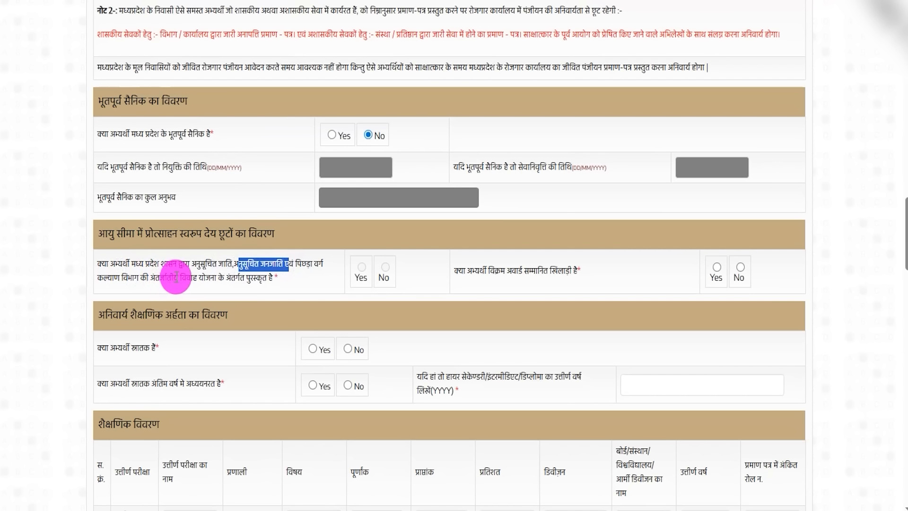
{"action": "left_click_drag", "start_coordinate": [231, 279], "coordinate": [262, 279]}
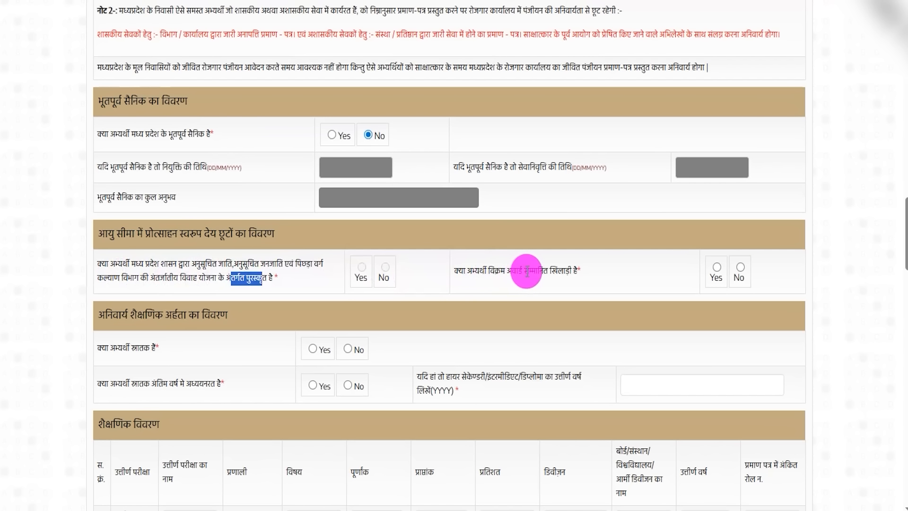
{"action": "left_click_drag", "start_coordinate": [154, 264], "coordinate": [254, 264]}
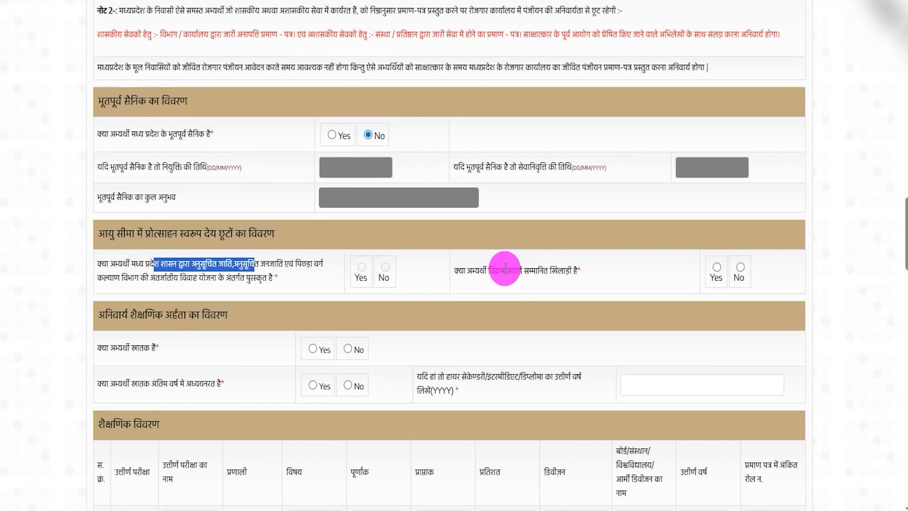
{"action": "left_click_drag", "start_coordinate": [480, 270], "coordinate": [543, 271]}
{"action": "left_click", "coordinate": [741, 269]}
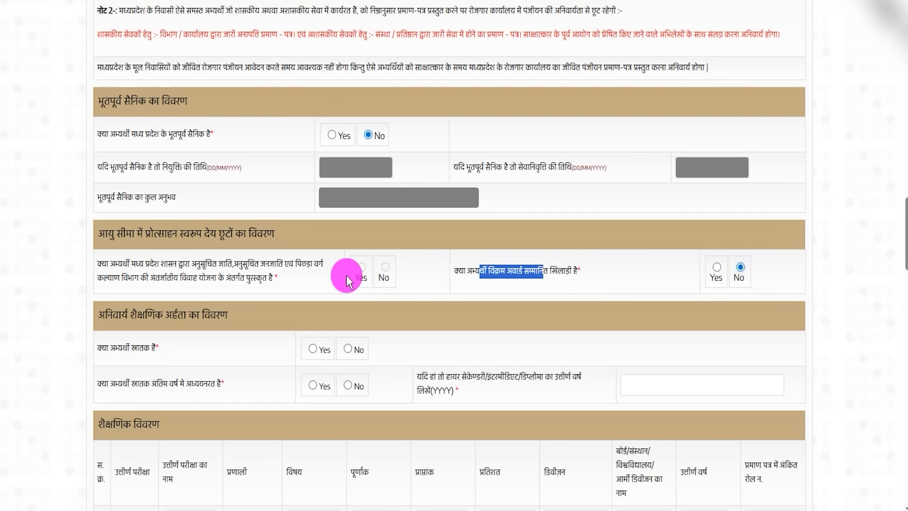
- Answer Yes to whether the candidate is a graduate and read the final-year study question
{"action": "left_click_drag", "start_coordinate": [111, 349], "coordinate": [149, 348]}
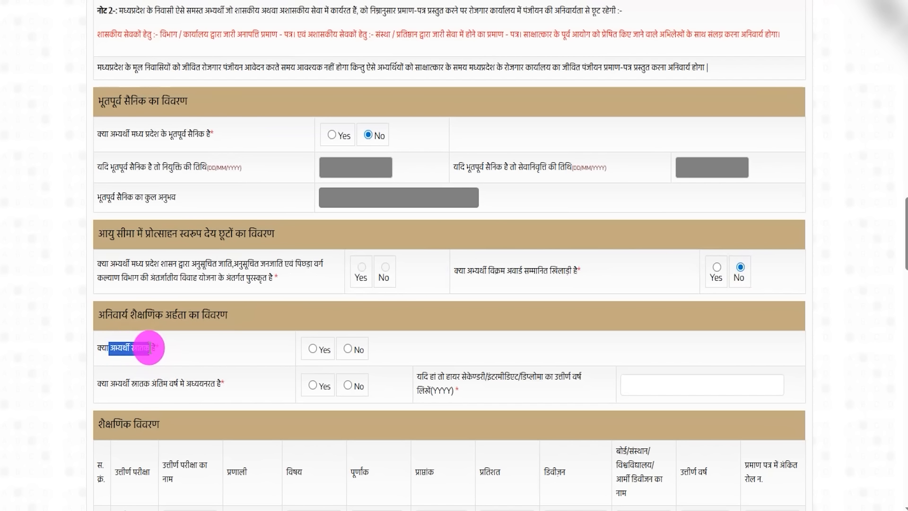
{"action": "left_click", "coordinate": [311, 349]}
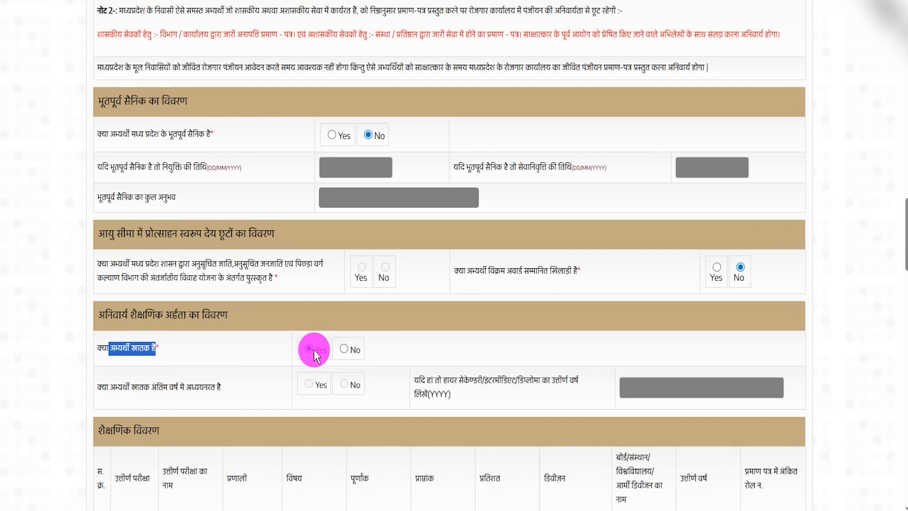
{"action": "left_click_drag", "start_coordinate": [123, 386], "coordinate": [206, 386]}
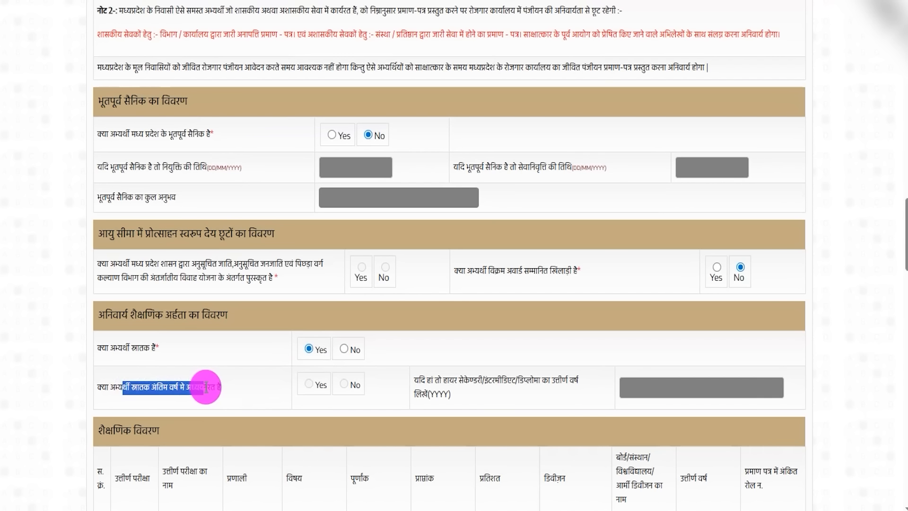
- Try No for the graduate question to examine the final-year study question, and restore the answer to Yes
{"action": "left_click", "coordinate": [344, 350]}
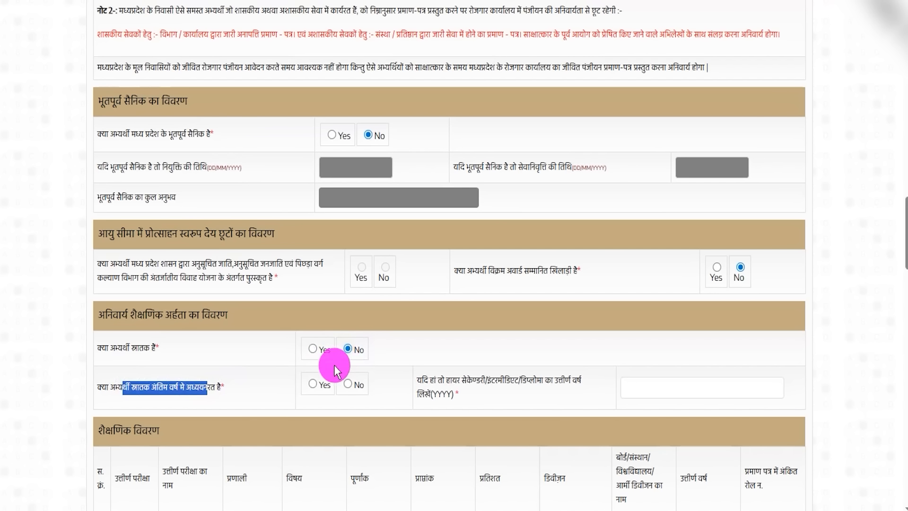
{"action": "left_click", "coordinate": [118, 386]}
{"action": "left_click_drag", "start_coordinate": [111, 386], "coordinate": [207, 387]}
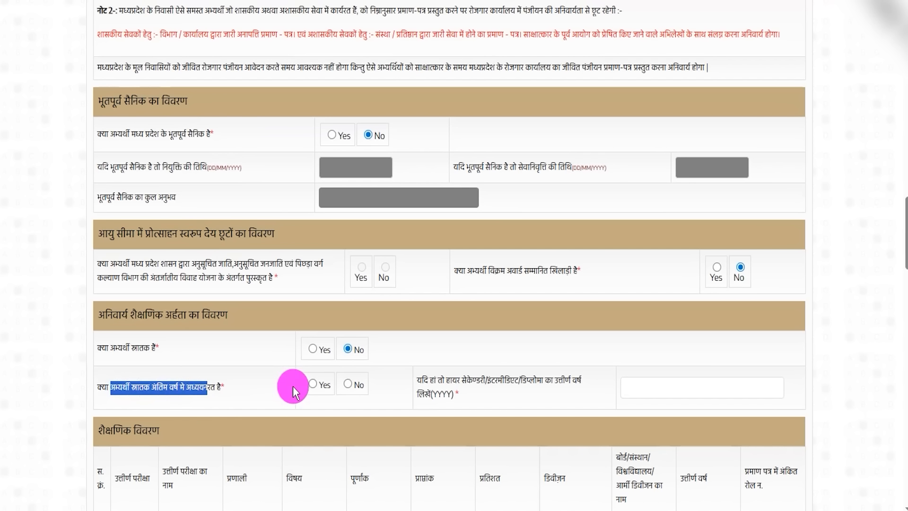
{"action": "left_click", "coordinate": [315, 350]}
- Look over the essential qualification heading and the education details table, including its High School/10th row
{"action": "left_click_drag", "start_coordinate": [132, 315], "coordinate": [188, 315]}
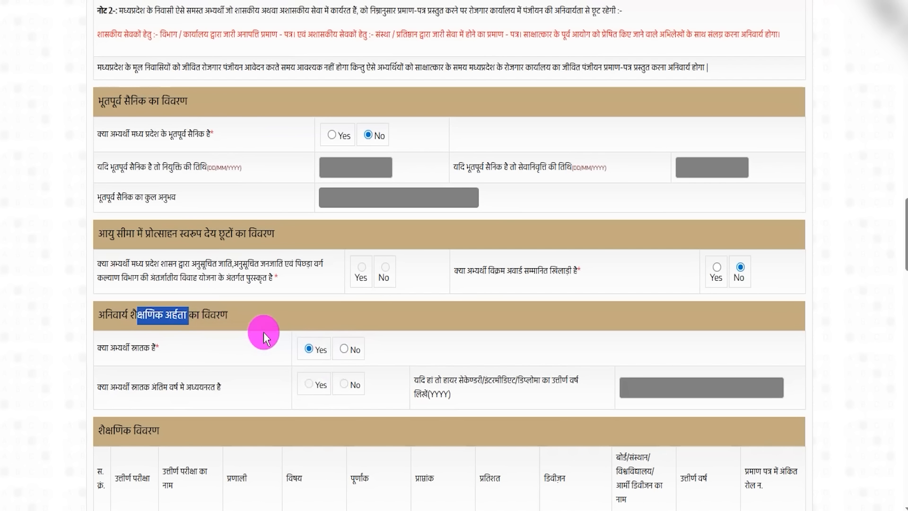
{"action": "scroll", "coordinate": [316, 427], "scroll_direction": "down", "scroll_amount": 3}
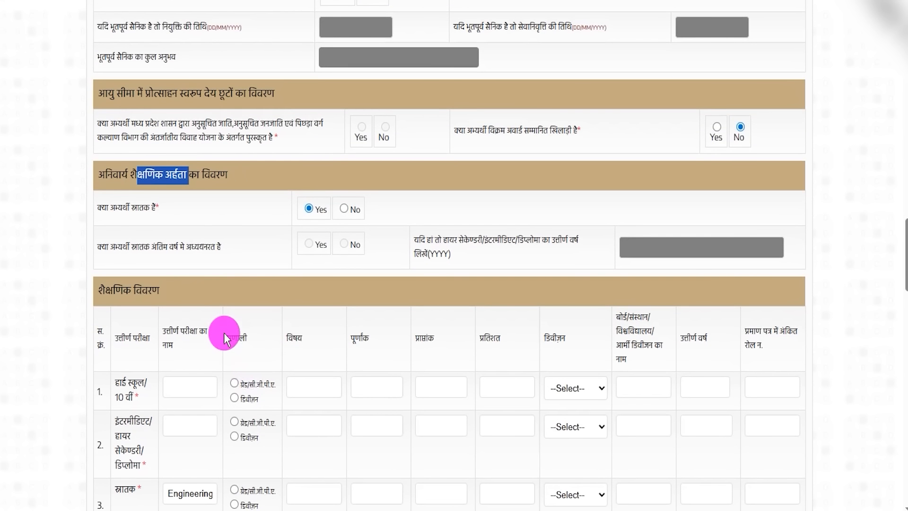
{"action": "left_click_drag", "start_coordinate": [106, 287], "coordinate": [152, 289]}
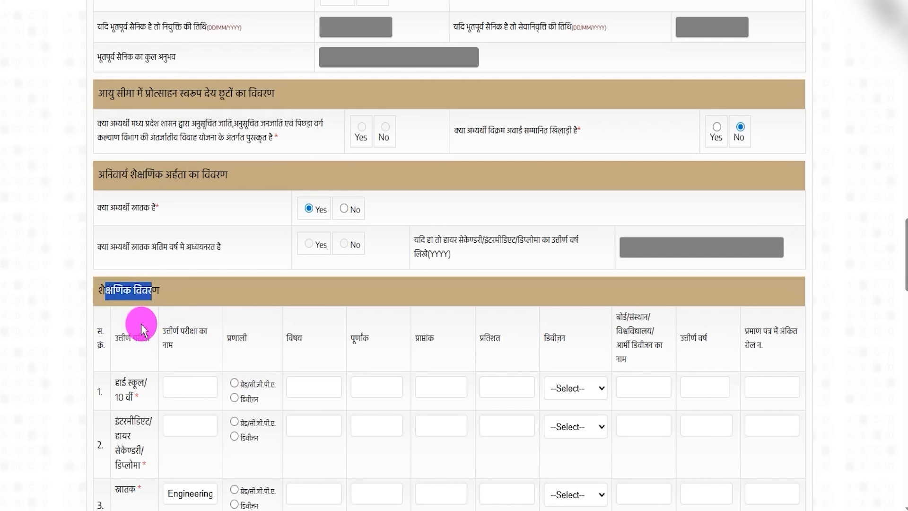
{"action": "scroll", "coordinate": [263, 341], "scroll_direction": "down", "scroll_amount": 3}
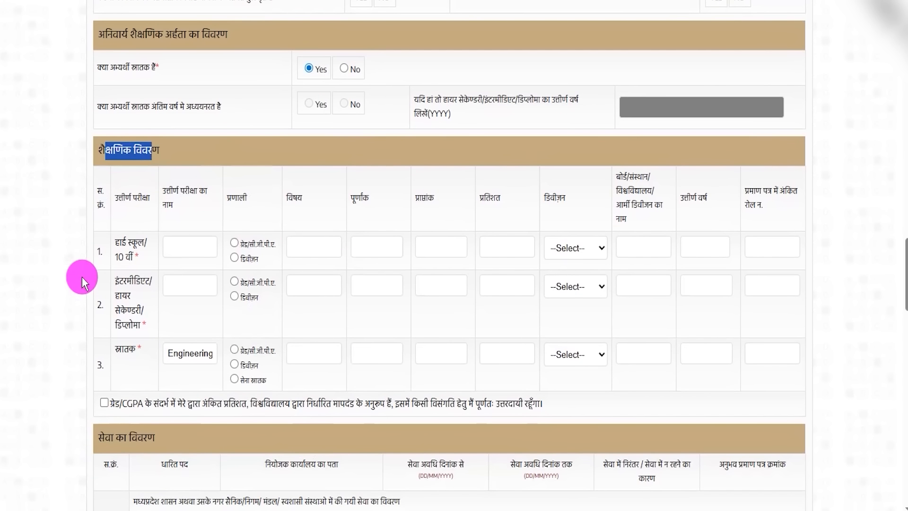
{"action": "left_click_drag", "start_coordinate": [118, 241], "coordinate": [136, 259]}
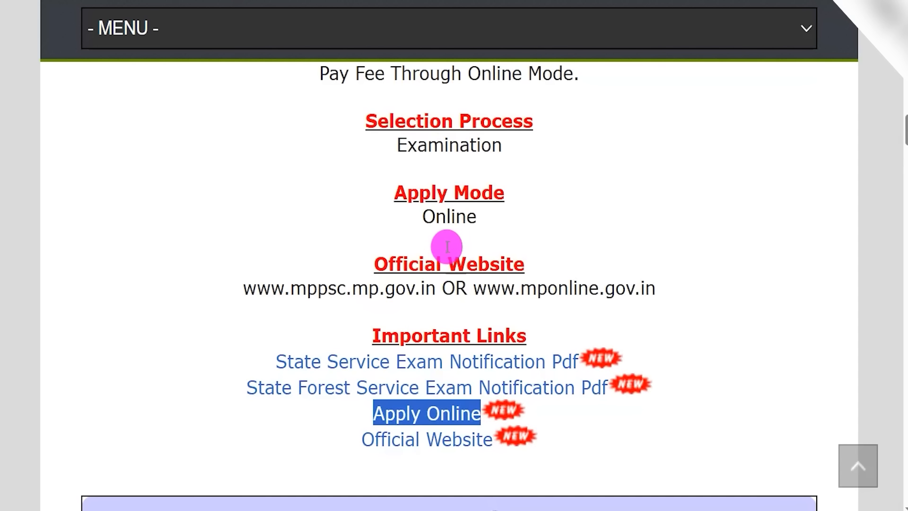
- Check the educational qualifications for the State Service and State Forest Service exams on the job information page, and return to the application form
{"action": "scroll", "coordinate": [444, 245], "scroll_direction": "up", "scroll_amount": 7}
{"action": "scroll", "coordinate": [431, 259], "scroll_direction": "up", "scroll_amount": 5}
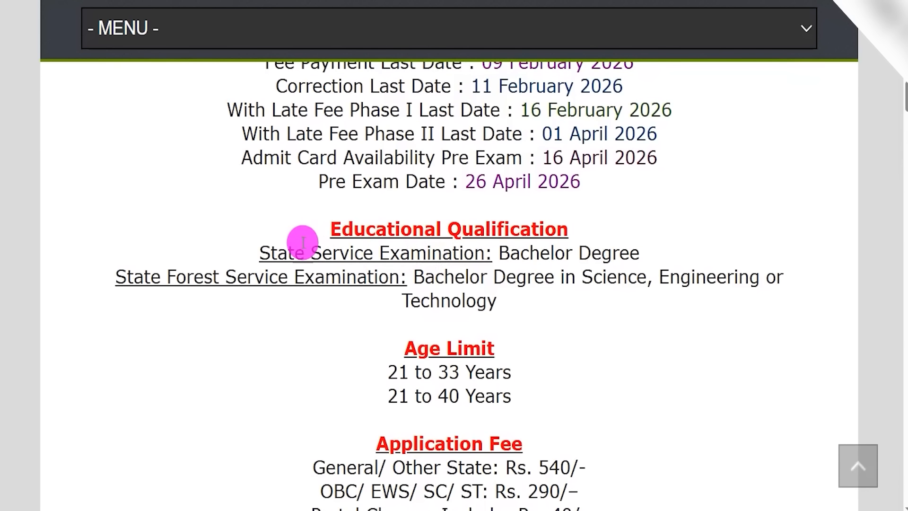
{"action": "left_click_drag", "start_coordinate": [271, 251], "coordinate": [632, 252]}
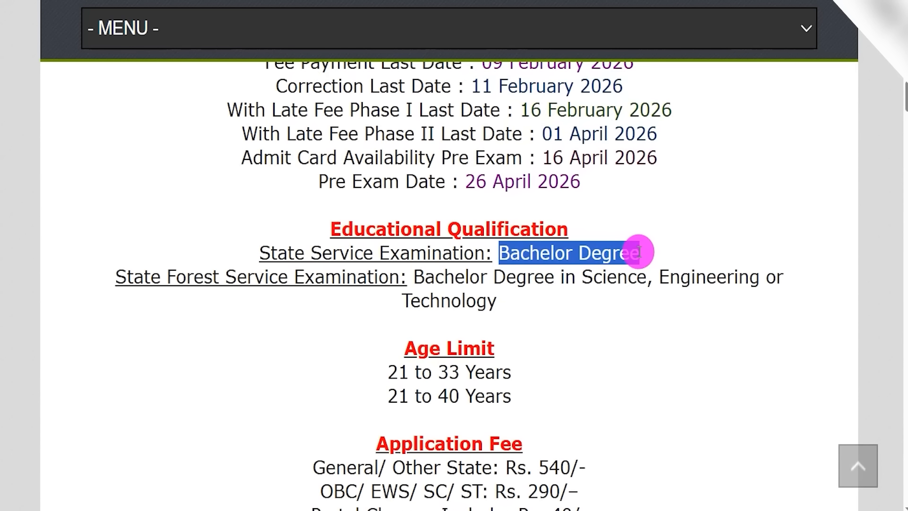
{"action": "left_click_drag", "start_coordinate": [126, 276], "coordinate": [735, 275]}
{"action": "left_click_drag", "start_coordinate": [420, 300], "coordinate": [481, 299]}
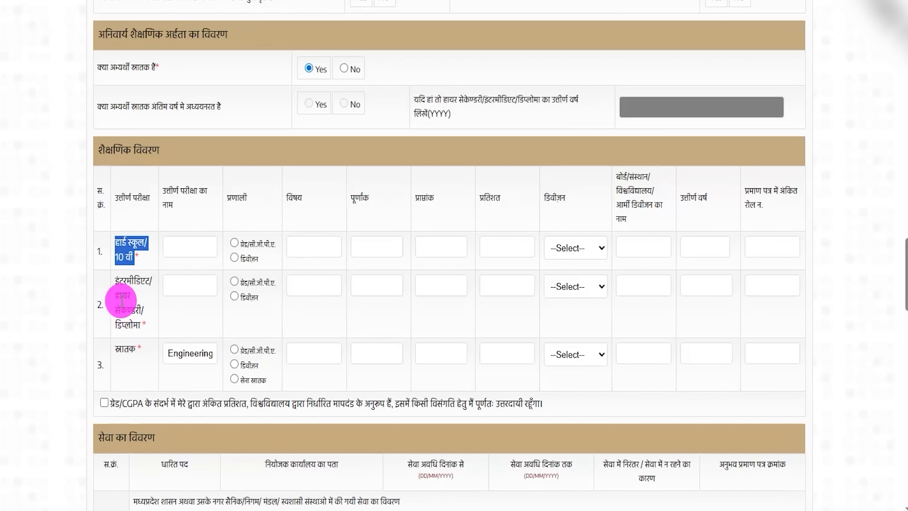
{"action": "left_click", "coordinate": [124, 246]}
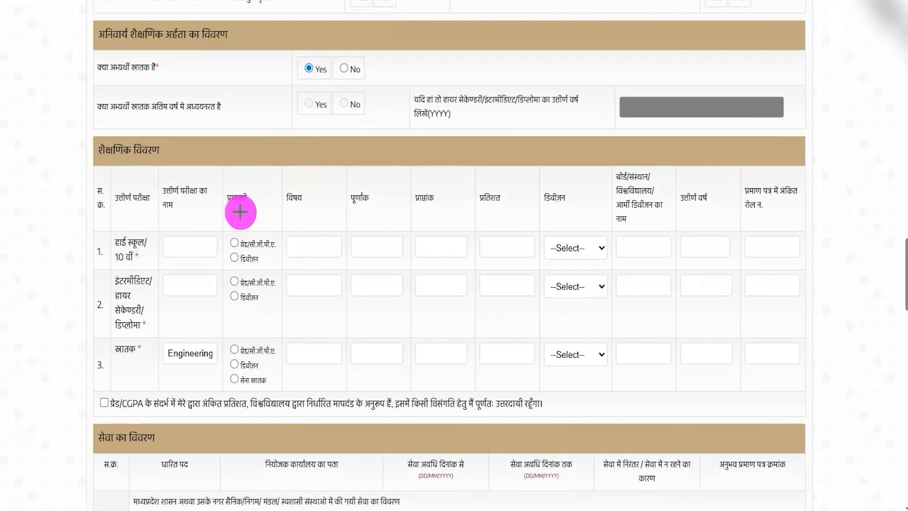
- Try the Grade/CGPA system for the High School/10th row, and set it to Division
{"action": "left_click_drag", "start_coordinate": [188, 247], "coordinate": [201, 223]}
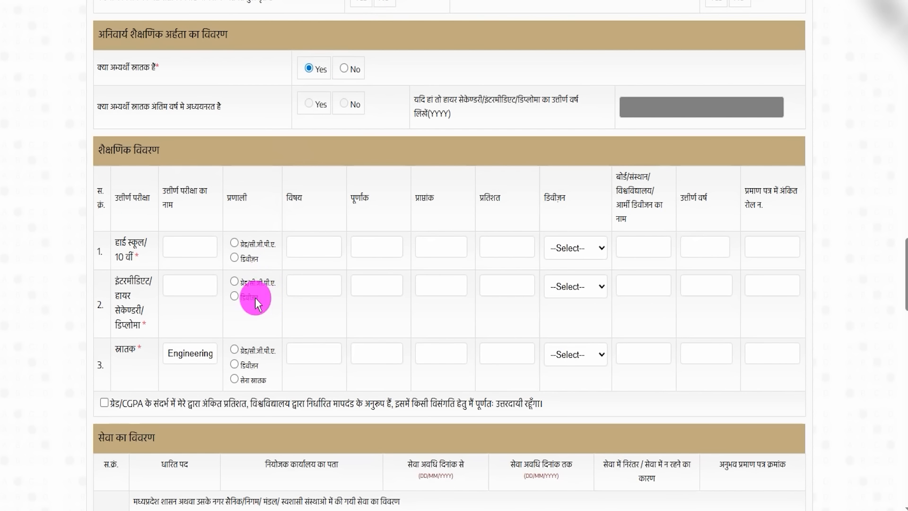
{"action": "left_click", "coordinate": [234, 243]}
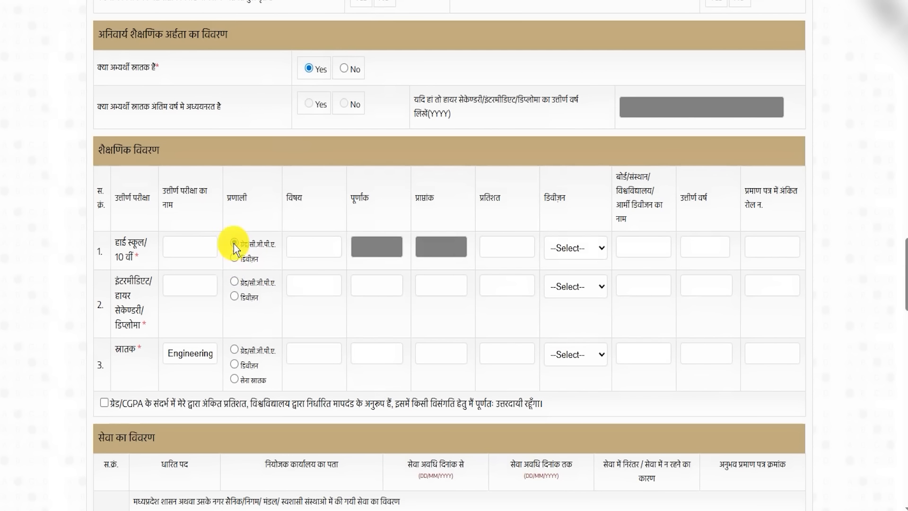
{"action": "left_click", "coordinate": [235, 257]}
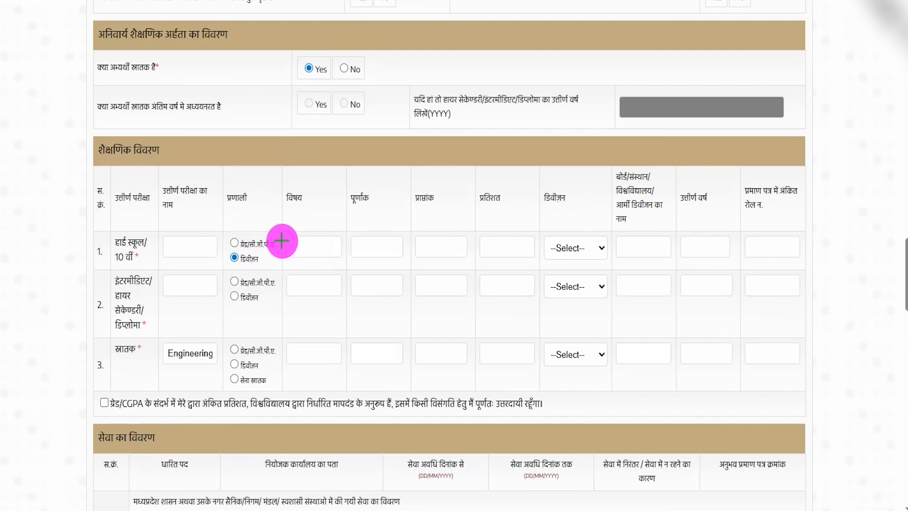
{"action": "left_click_drag", "start_coordinate": [320, 217], "coordinate": [302, 245]}
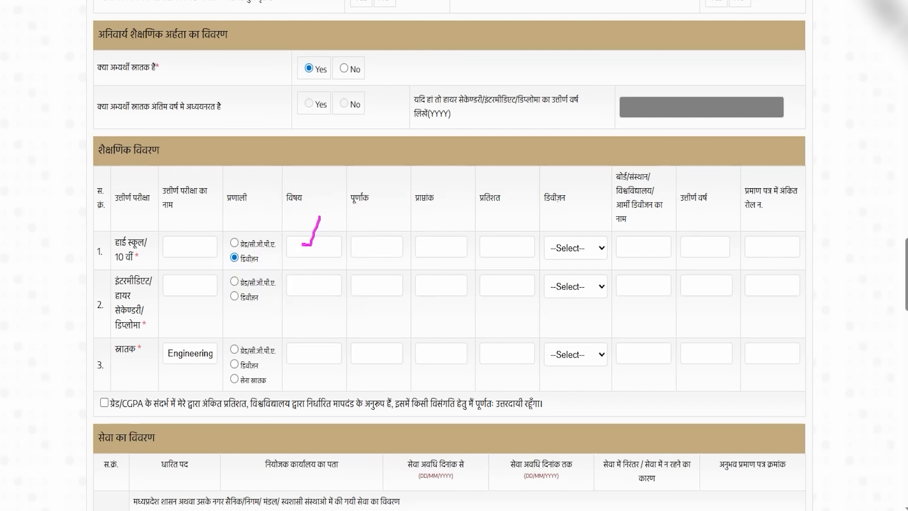
- Enter 600 as the maximum marks and 450 as the obtained marks in the High School/10th row
{"action": "left_click", "coordinate": [363, 244]}
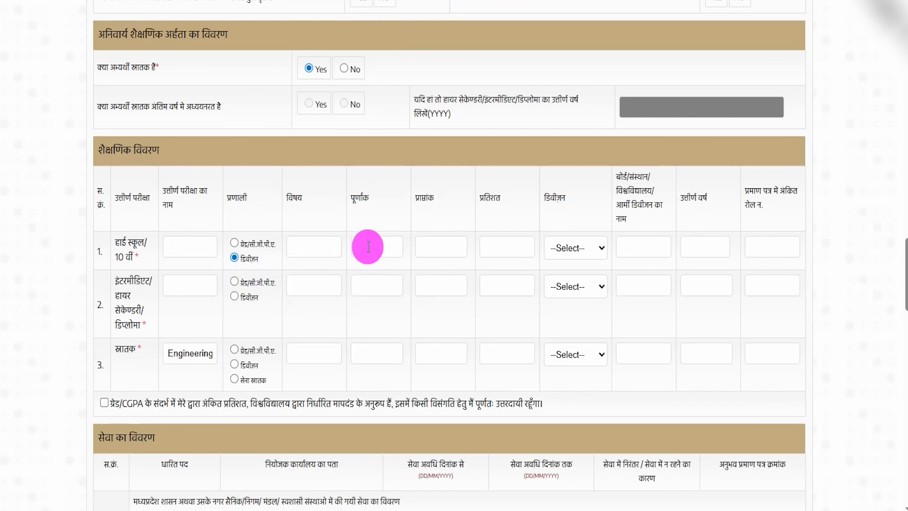
{"action": "type", "text": "600"}
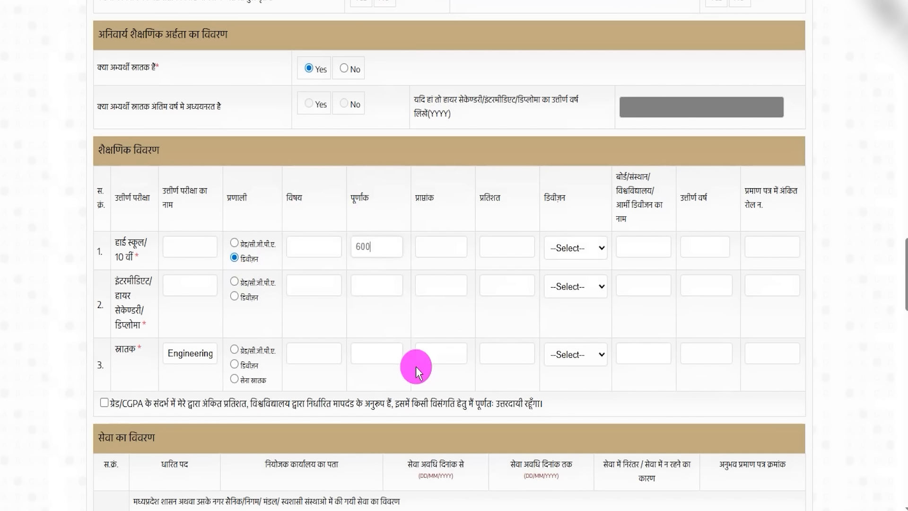
{"action": "left_click", "coordinate": [430, 246]}
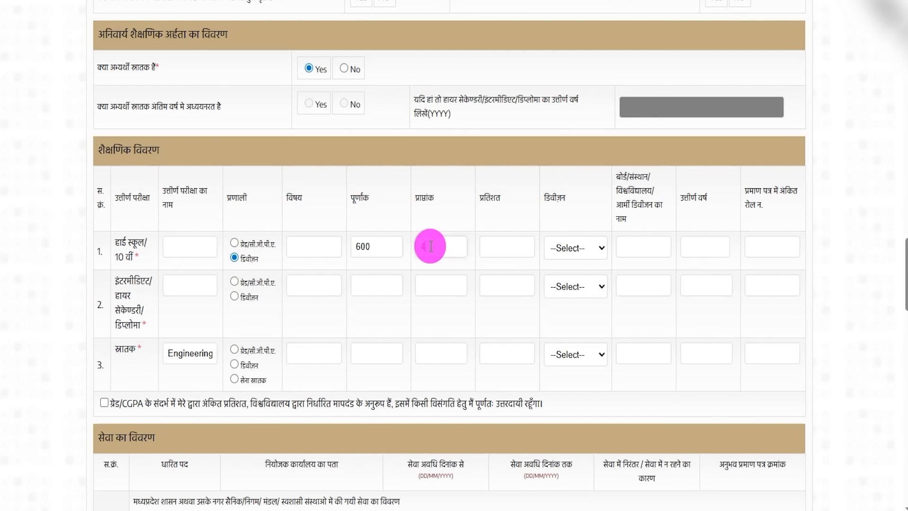
{"action": "left_click", "coordinate": [476, 261]}
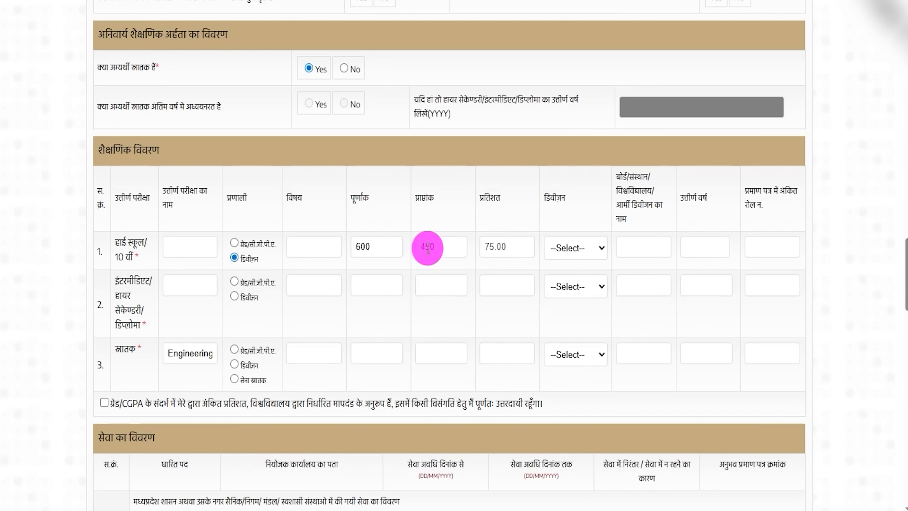
{"action": "left_click_drag", "start_coordinate": [484, 246], "coordinate": [510, 251]}
- Set the High School/10th division to First and its board to CBSE, leaving the passing year and roll number blank
{"action": "left_click", "coordinate": [577, 247]}
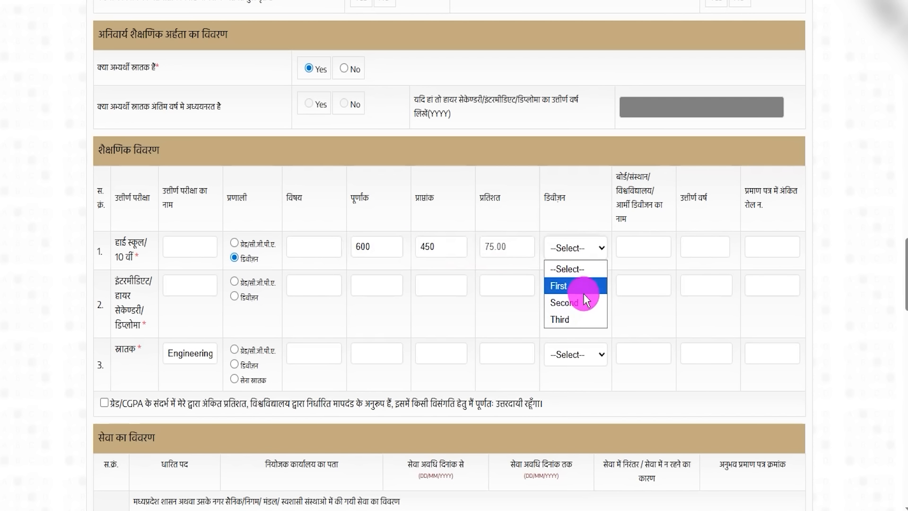
{"action": "left_click", "coordinate": [558, 285]}
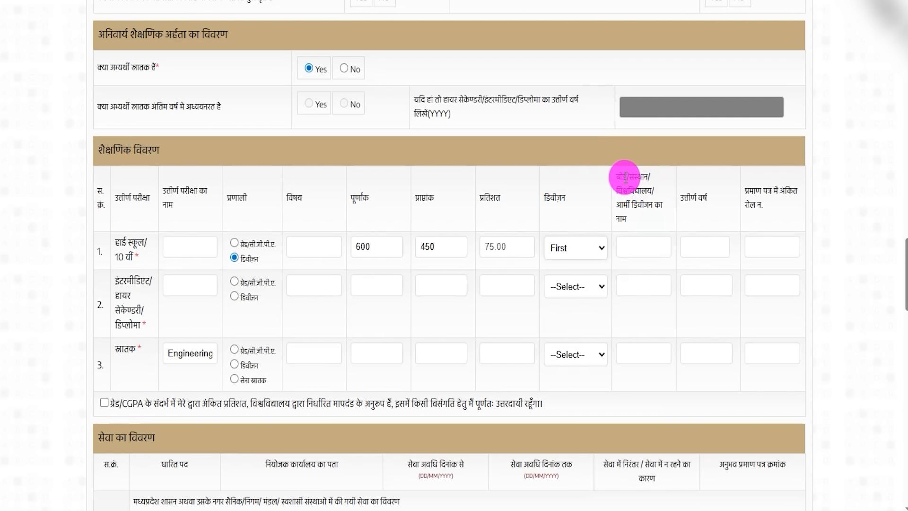
{"action": "left_click", "coordinate": [633, 250]}
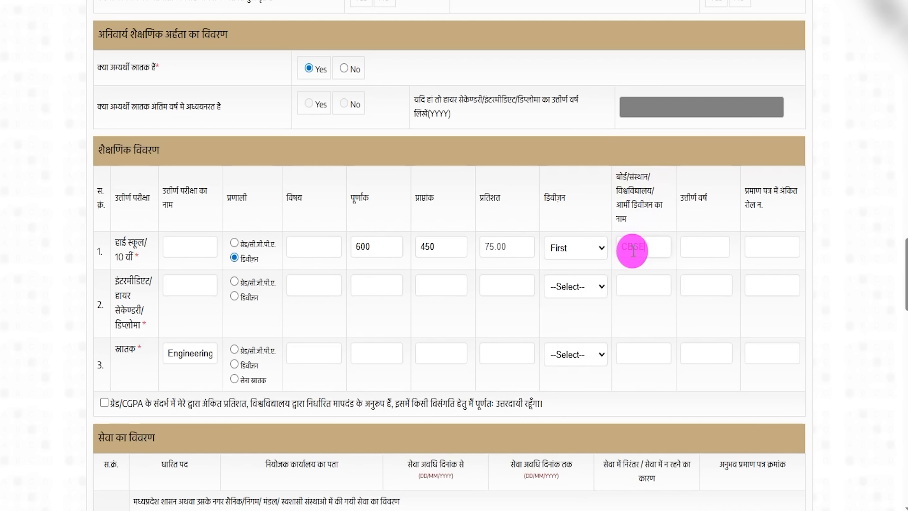
{"action": "type", "text": "CBSE"}
{"action": "left_click", "coordinate": [696, 244]}
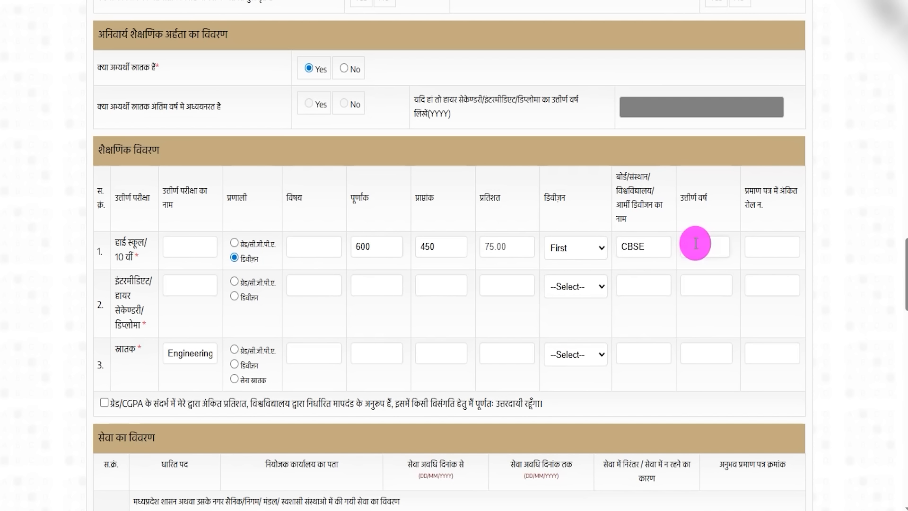
{"action": "left_click", "coordinate": [760, 251]}
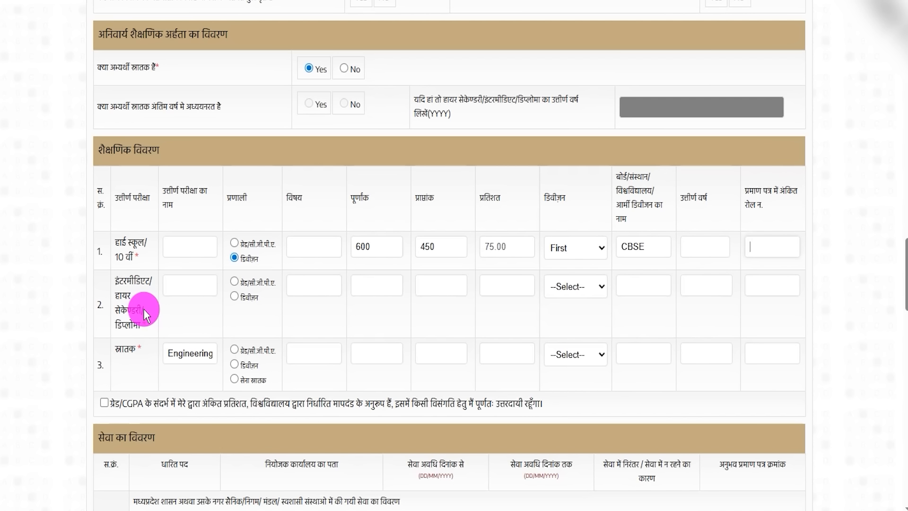
- Choose the Division system for the Intermediate/Higher Secondary row and enter 600 maximum marks and 450 obtained marks
{"action": "left_click_drag", "start_coordinate": [119, 281], "coordinate": [137, 325]}
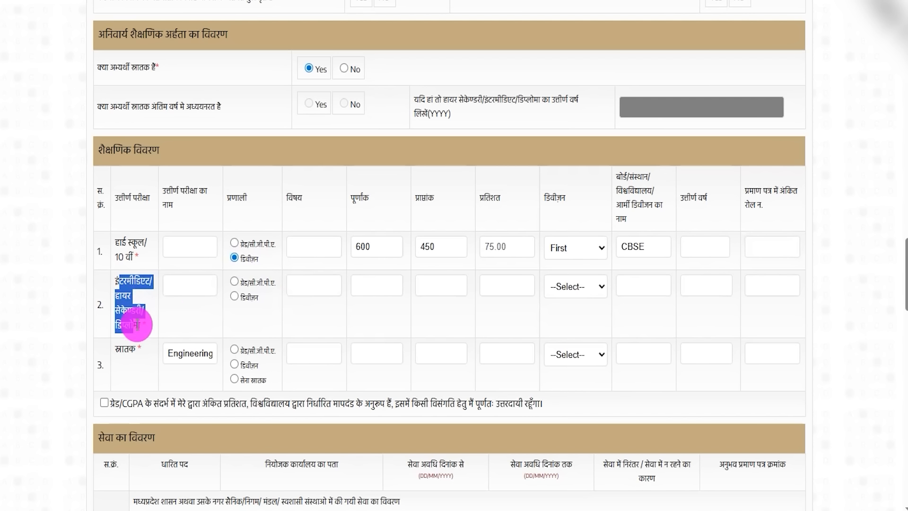
{"action": "left_click", "coordinate": [184, 287]}
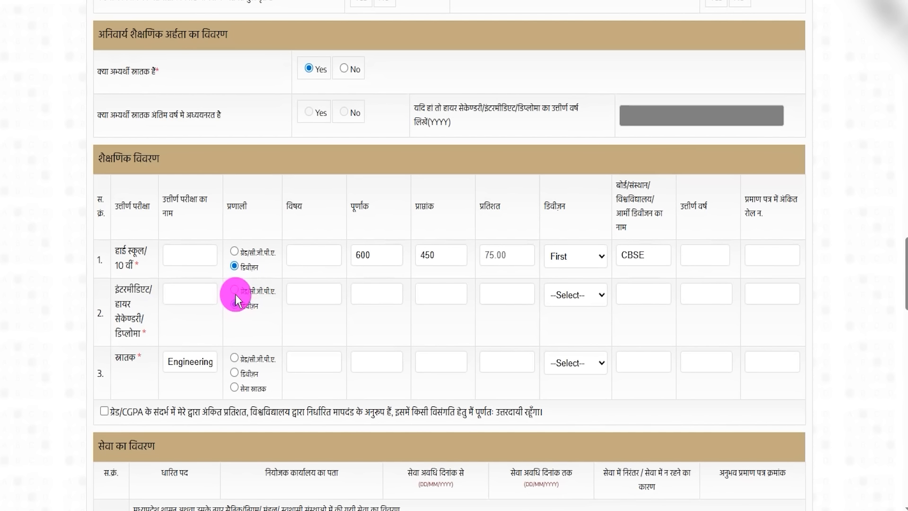
{"action": "left_click", "coordinate": [234, 304]}
{"action": "left_click", "coordinate": [314, 297]}
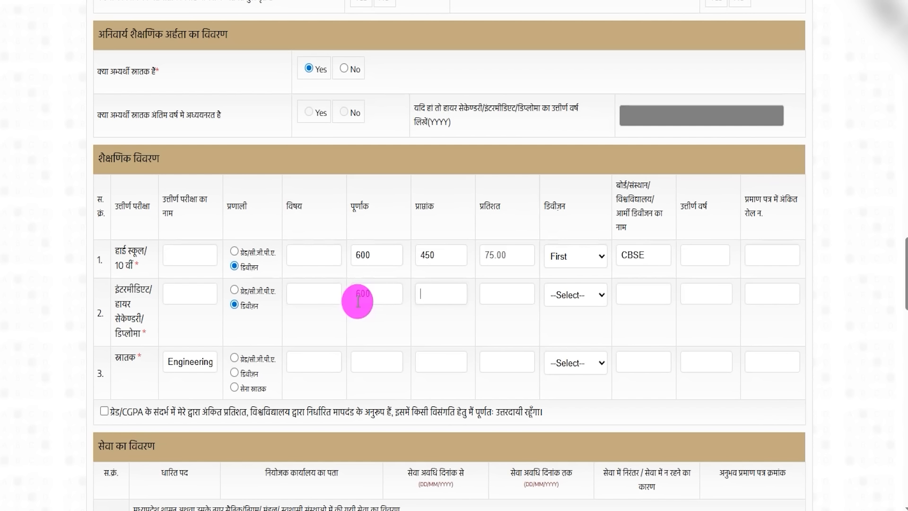
{"action": "left_click", "coordinate": [521, 319]}
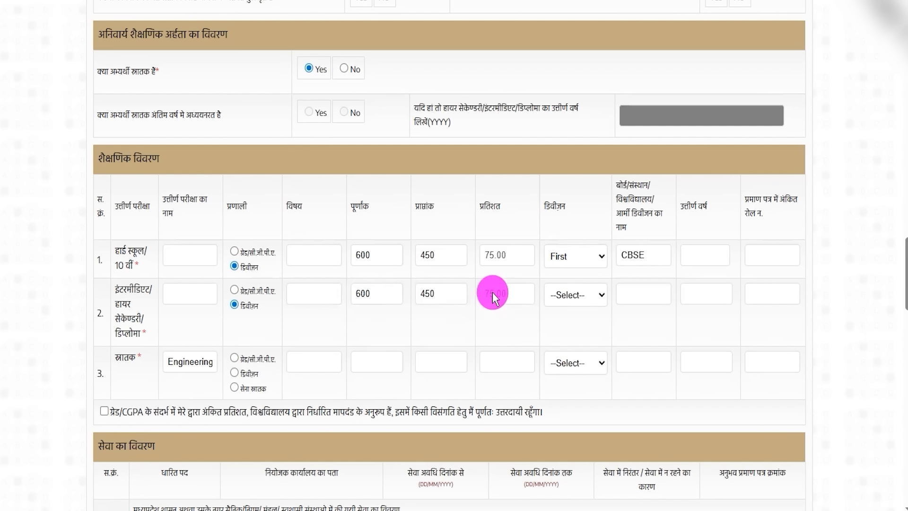
{"action": "left_click", "coordinate": [487, 290]}
- Set the Intermediate/Higher Secondary division to First and its board to CBSE, leaving the passing year and roll number blank
{"action": "left_click", "coordinate": [574, 297]}
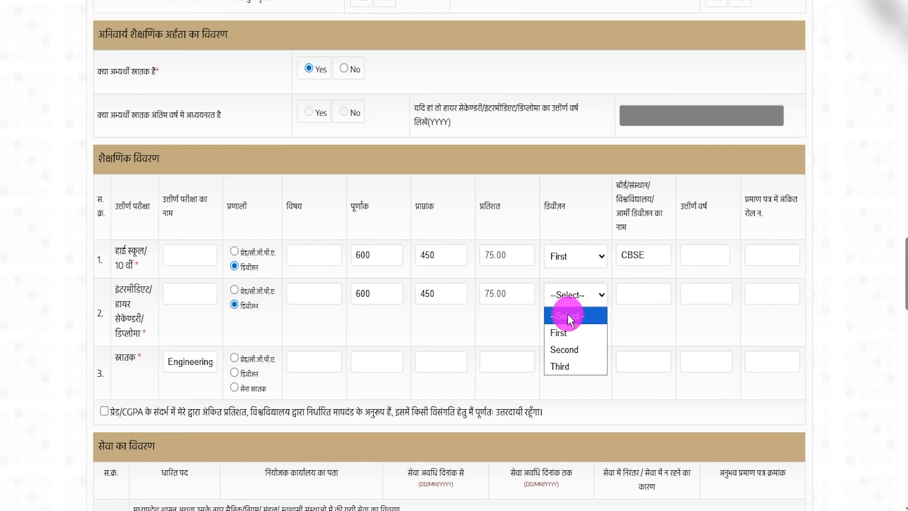
{"action": "left_click", "coordinate": [565, 334]}
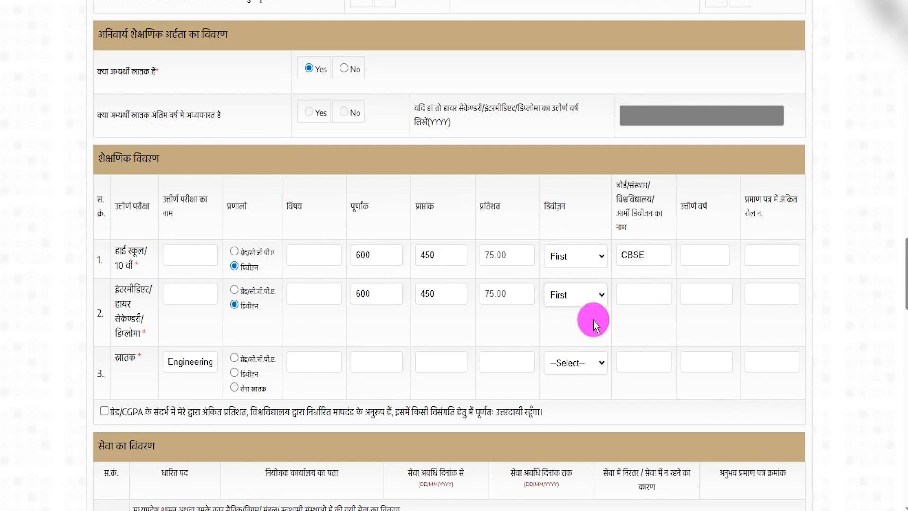
{"action": "left_click", "coordinate": [631, 290]}
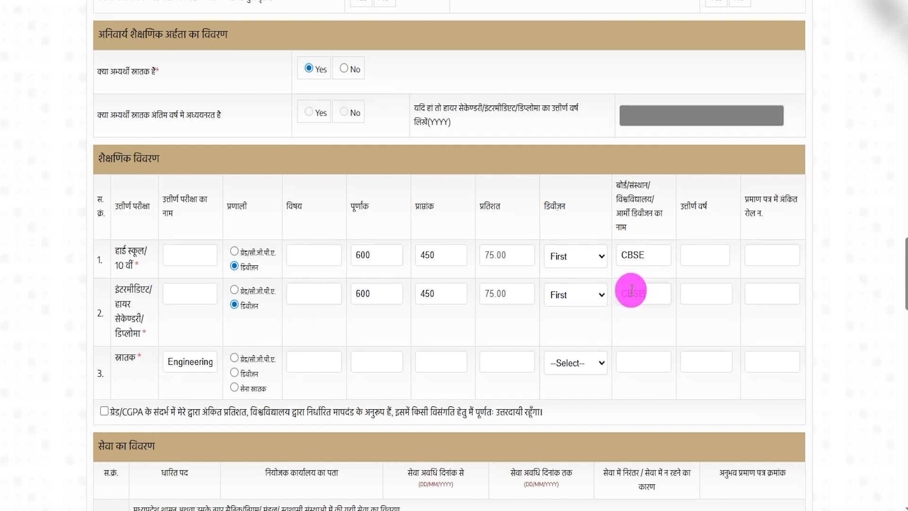
{"action": "left_click", "coordinate": [692, 293]}
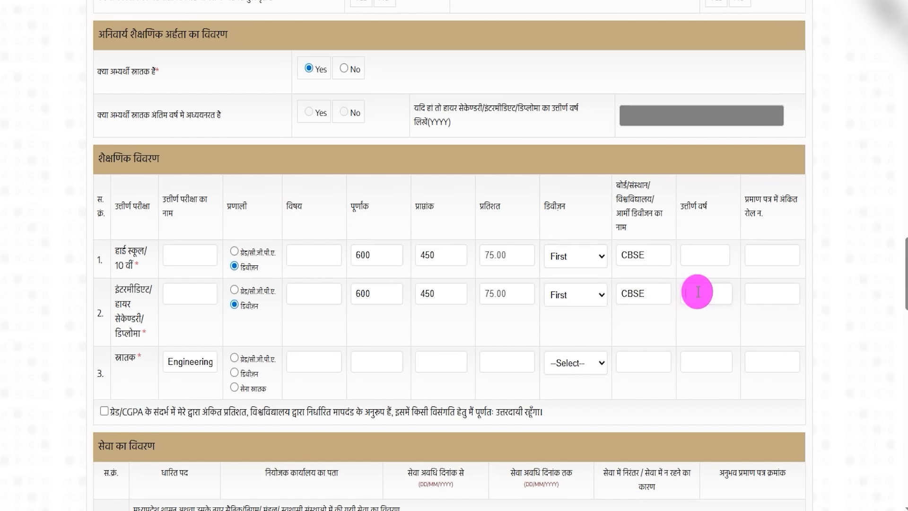
{"action": "left_click", "coordinate": [773, 296]}
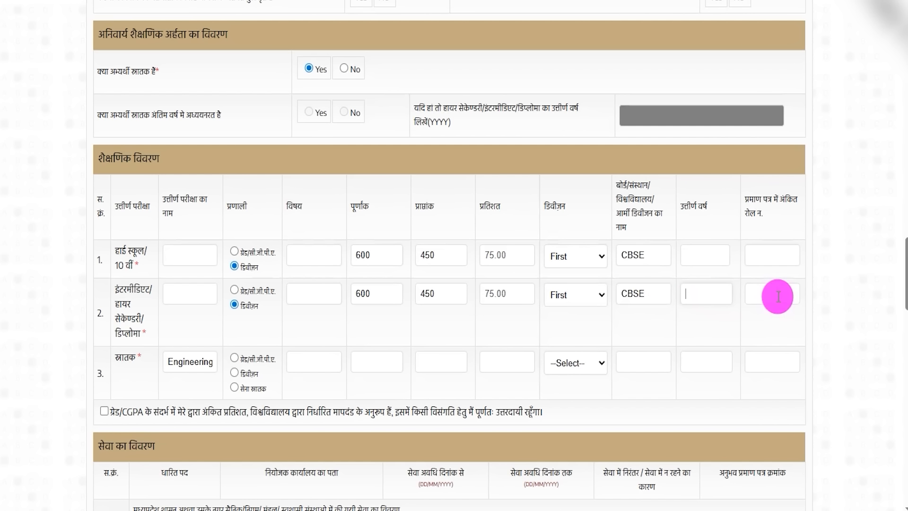
- Check the exam name in the graduation row and choose the Division system for it
{"action": "scroll", "coordinate": [119, 364], "scroll_direction": "down", "scroll_amount": 2}
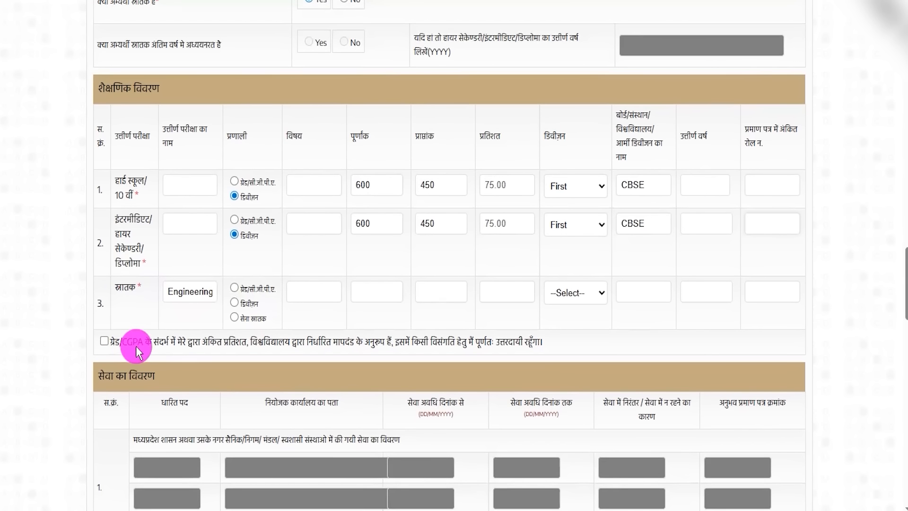
{"action": "left_click_drag", "start_coordinate": [118, 289], "coordinate": [134, 287]}
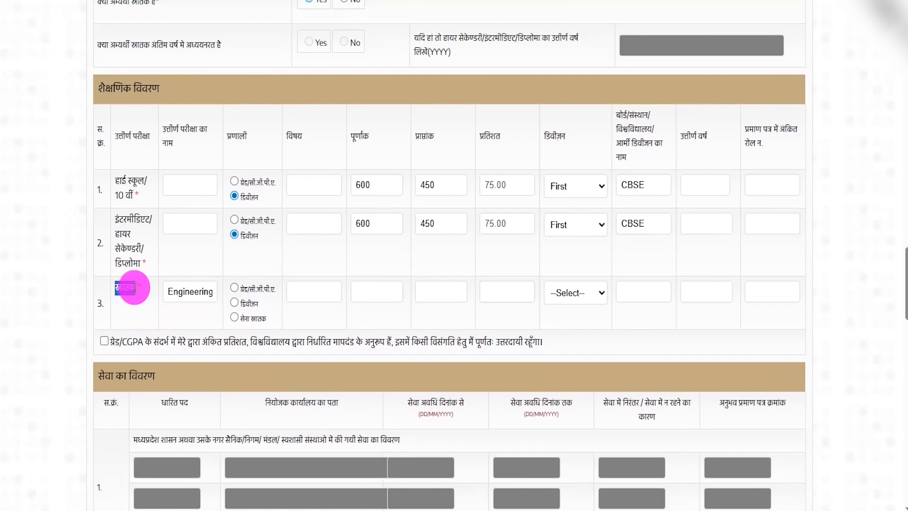
{"action": "left_click", "coordinate": [200, 295]}
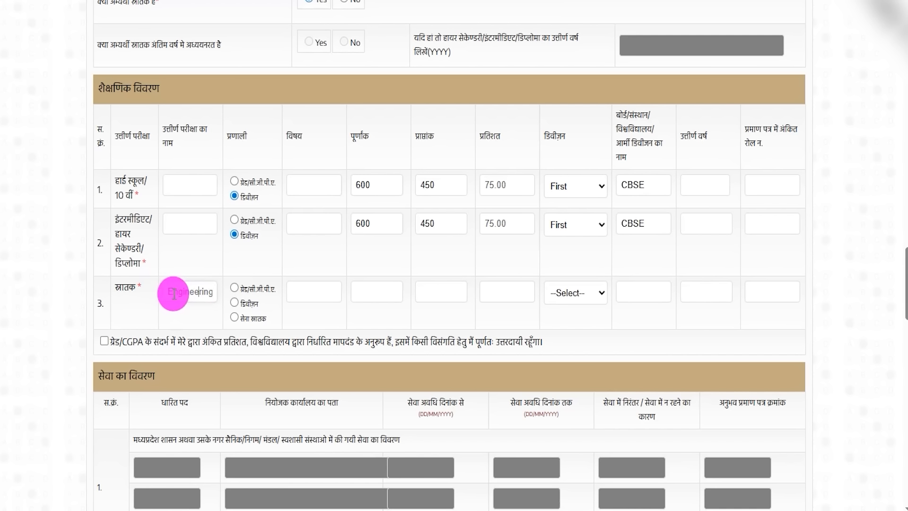
{"action": "left_click_drag", "start_coordinate": [173, 293], "coordinate": [268, 300]}
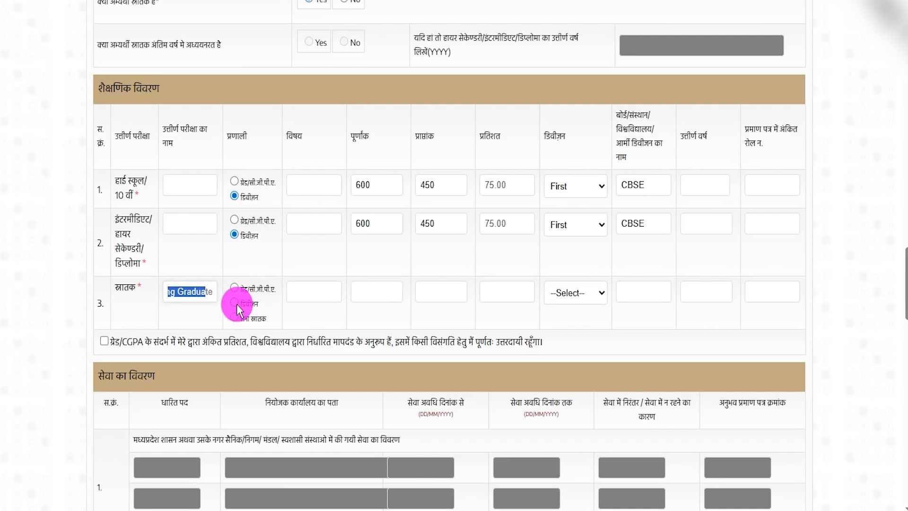
{"action": "left_click", "coordinate": [277, 316]}
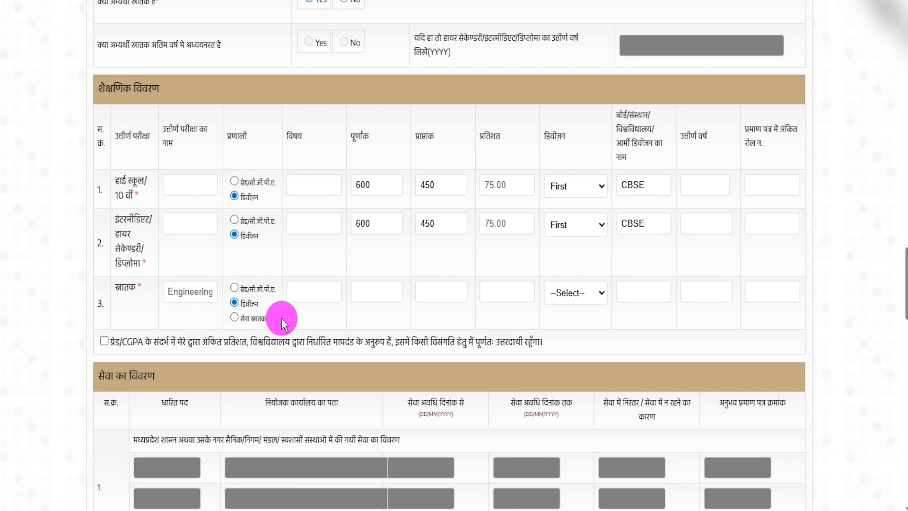
- Enter 600 maximum marks and 450 obtained marks in the graduation row and set its division to First
{"action": "left_click", "coordinate": [375, 292]}
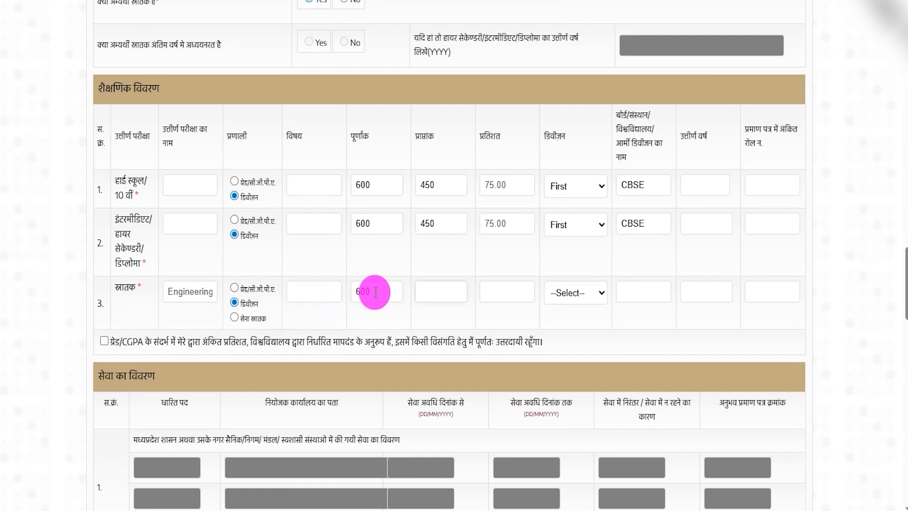
{"action": "left_click", "coordinate": [501, 314]}
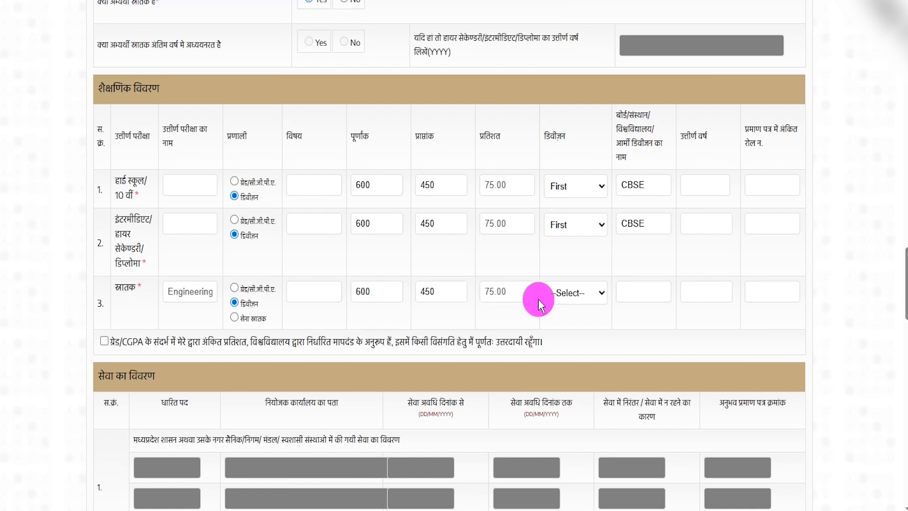
{"action": "left_click", "coordinate": [567, 294]}
{"action": "left_click", "coordinate": [574, 328]}
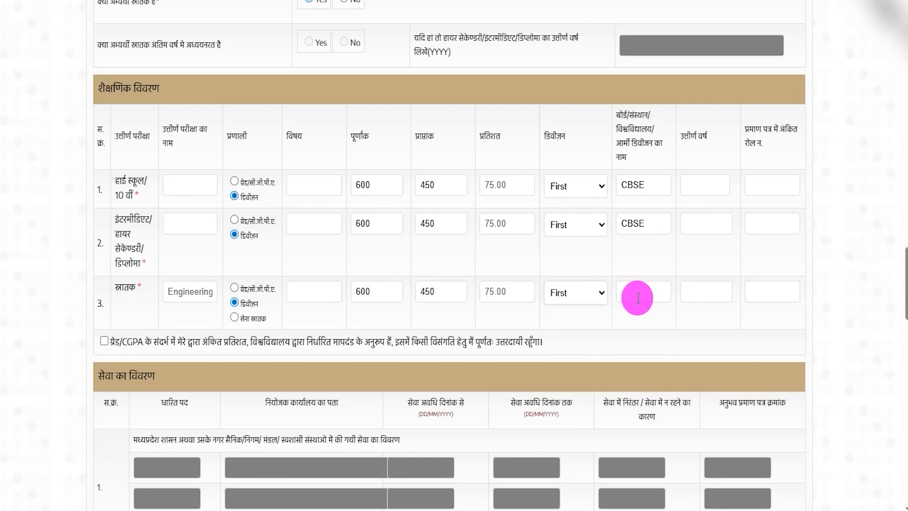
{"action": "left_click", "coordinate": [647, 290]}
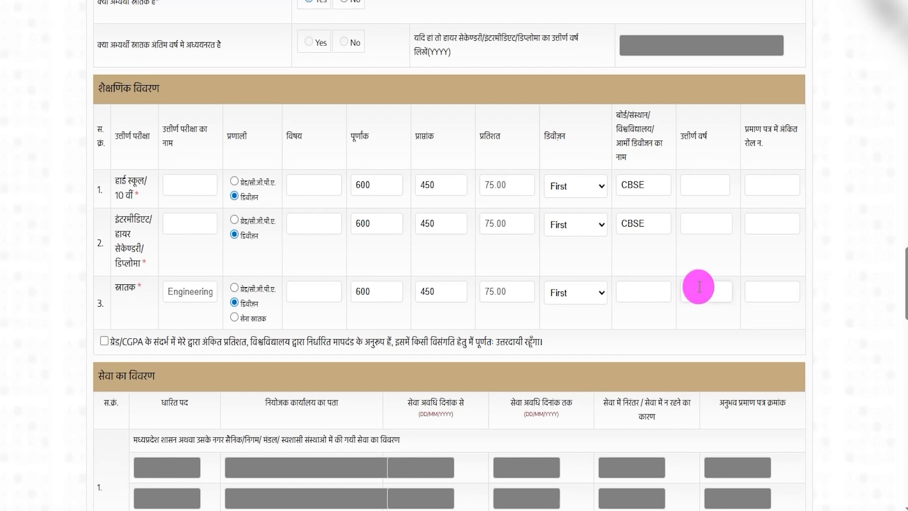
{"action": "left_click", "coordinate": [766, 291]}
{"action": "left_click", "coordinate": [765, 293]}
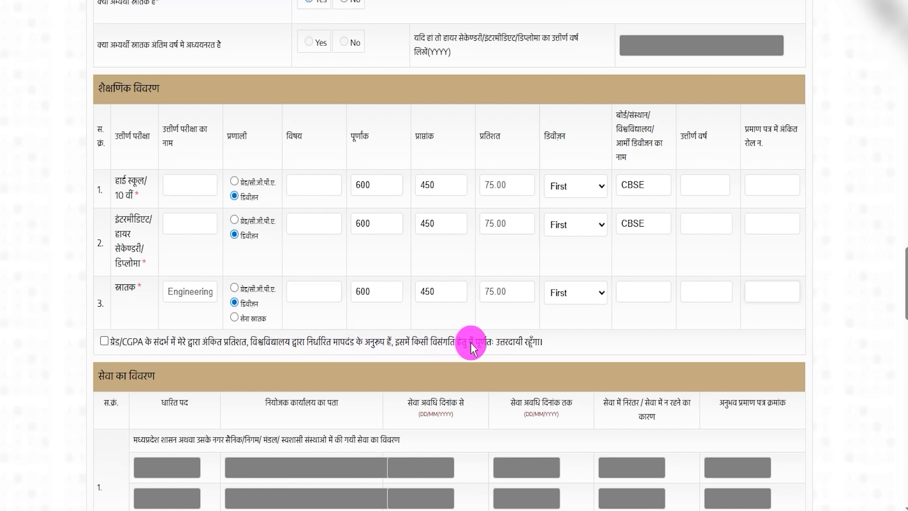
- Look over the Grade/CGPA declaration below the education table and the service details section
{"action": "double_click", "coordinate": [128, 341]}
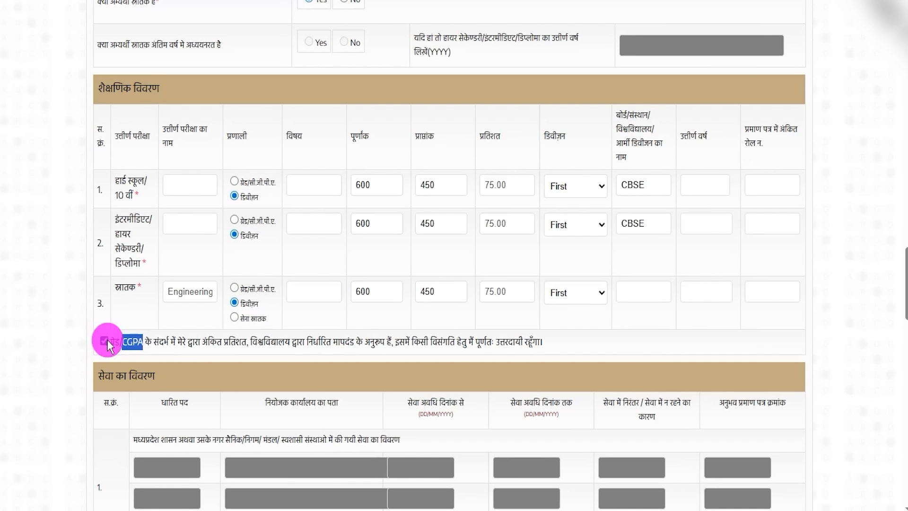
{"action": "scroll", "coordinate": [276, 361], "scroll_direction": "down", "scroll_amount": 3}
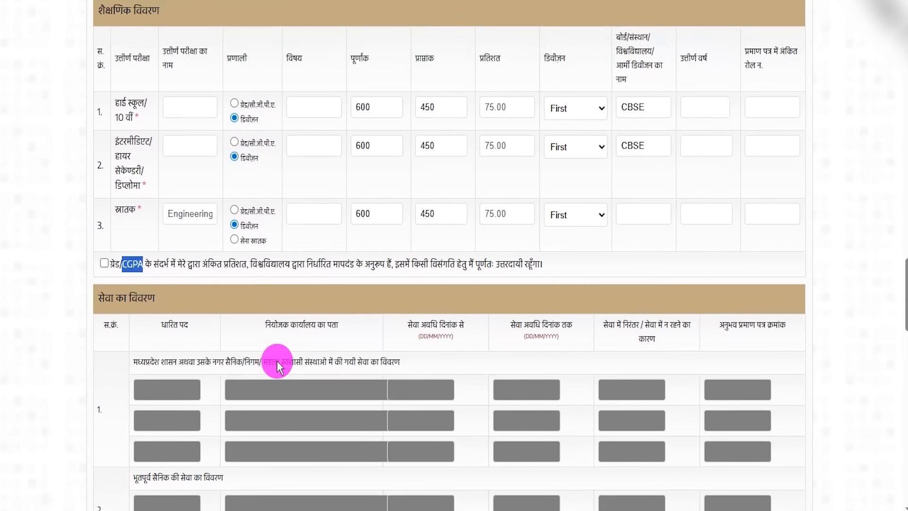
{"action": "left_click_drag", "start_coordinate": [98, 235], "coordinate": [143, 235]}
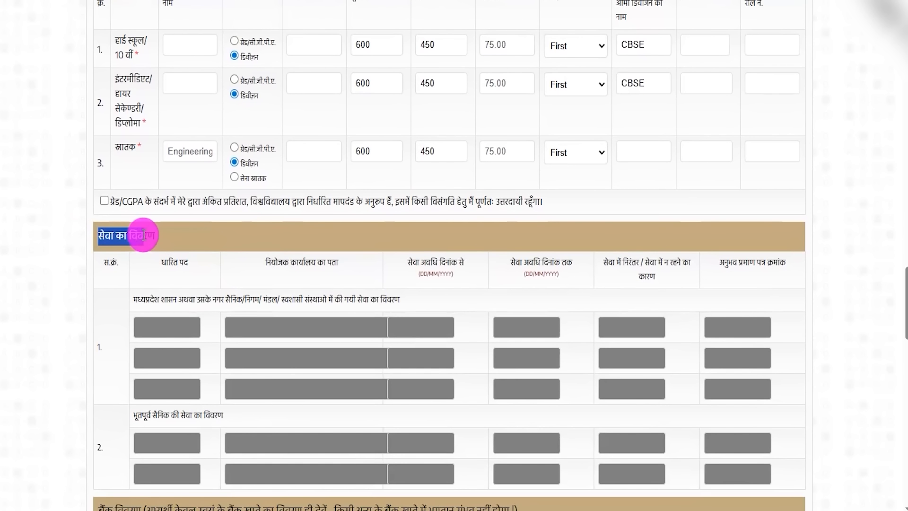
- Review the service details table, covering Madhya Pradesh government service and ex-serviceman service rows
{"action": "scroll", "coordinate": [203, 374], "scroll_direction": "down", "scroll_amount": 3}
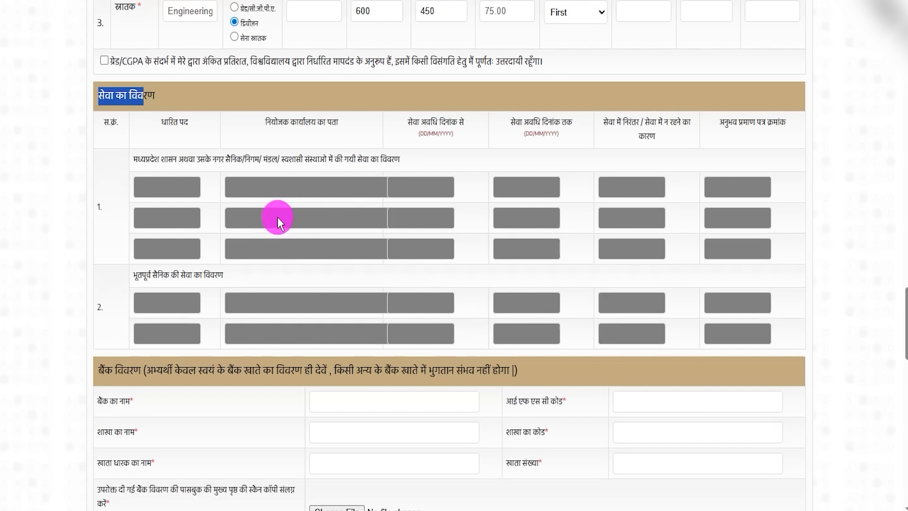
{"action": "left_click", "coordinate": [276, 194]}
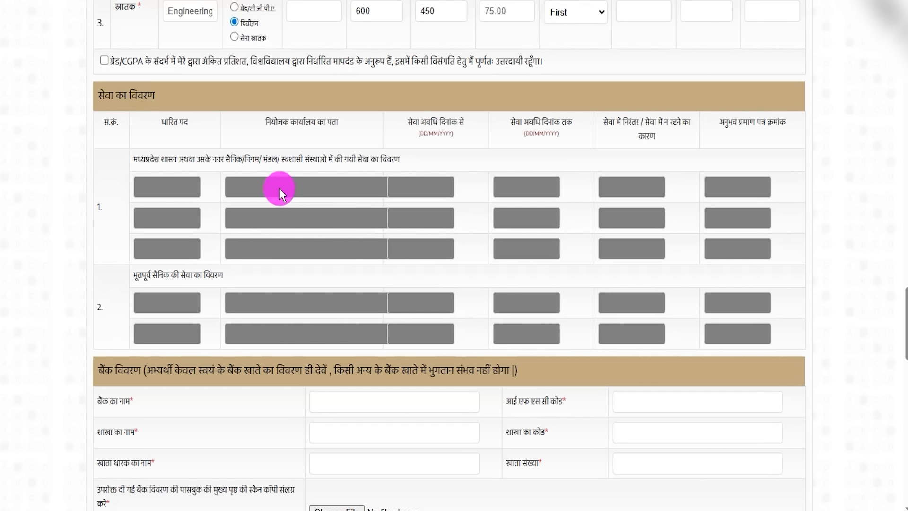
{"action": "scroll", "coordinate": [330, 289], "scroll_direction": "up", "scroll_amount": 5}
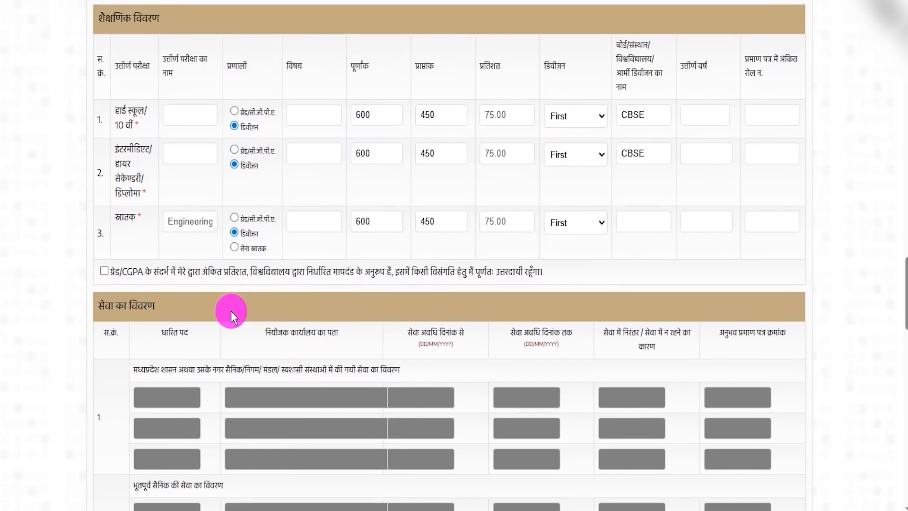
{"action": "scroll", "coordinate": [231, 311], "scroll_direction": "down", "scroll_amount": 3}
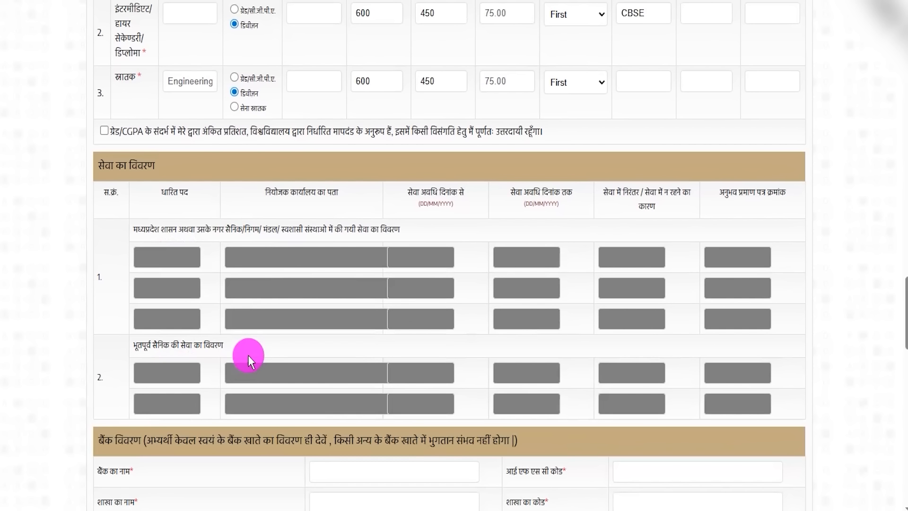
{"action": "scroll", "coordinate": [247, 352], "scroll_direction": "down", "scroll_amount": 3}
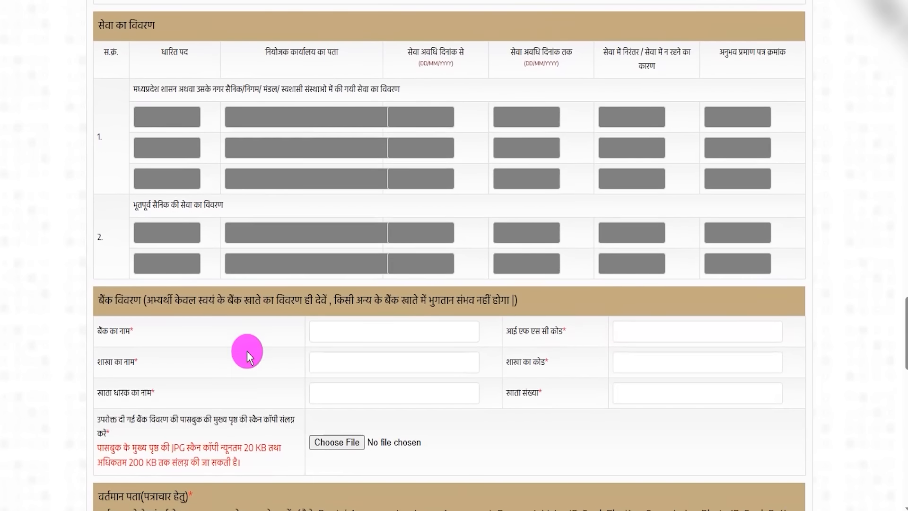
- Mark up the bank name, IFSC code, branch name, branch code, account holder name and account number fields on screen
{"action": "scroll", "coordinate": [247, 351], "scroll_direction": "down", "scroll_amount": 1}
{"action": "left_click_drag", "start_coordinate": [115, 235], "coordinate": [199, 237]}
{"action": "scroll", "coordinate": [199, 235], "scroll_direction": "down", "scroll_amount": 1}
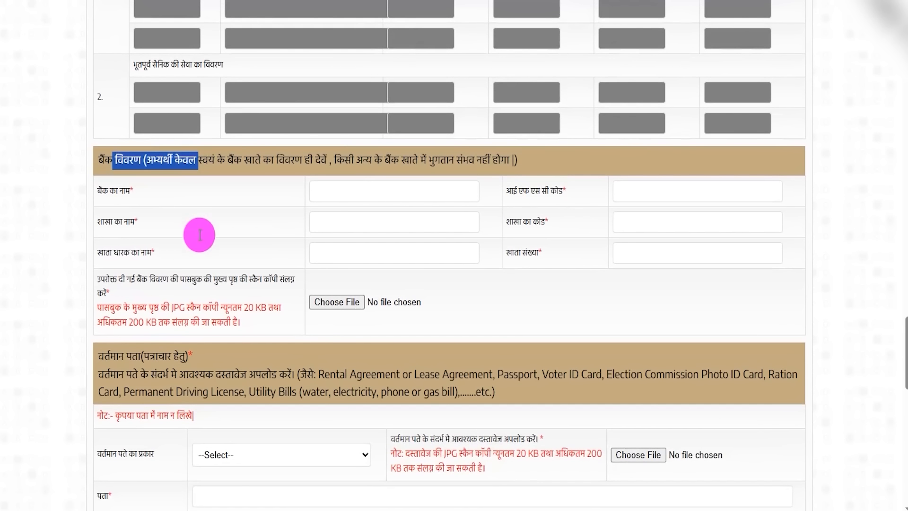
{"action": "left_click_drag", "start_coordinate": [105, 200], "coordinate": [159, 200]}
{"action": "left_click_drag", "start_coordinate": [350, 199], "coordinate": [390, 171]}
{"action": "left_click_drag", "start_coordinate": [628, 194], "coordinate": [700, 195]}
{"action": "left_click_drag", "start_coordinate": [98, 230], "coordinate": [155, 231]}
{"action": "left_click_drag", "start_coordinate": [356, 227], "coordinate": [385, 196]}
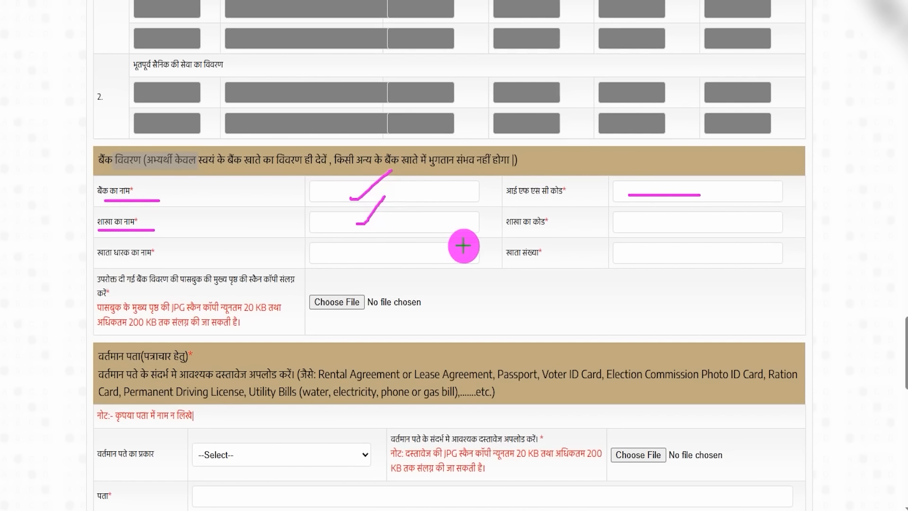
{"action": "left_click_drag", "start_coordinate": [650, 224], "coordinate": [666, 201]}
{"action": "left_click_drag", "start_coordinate": [83, 259], "coordinate": [168, 260]}
{"action": "left_click_drag", "start_coordinate": [368, 255], "coordinate": [404, 226]}
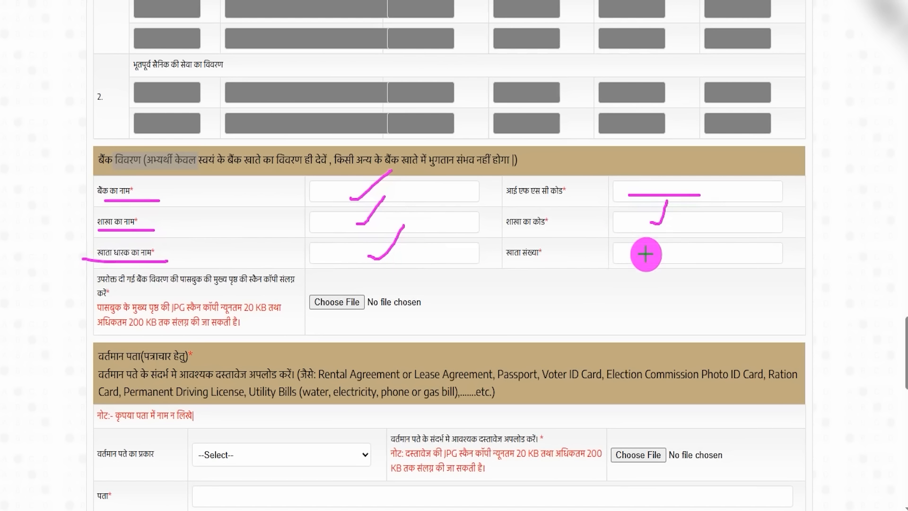
{"action": "left_click_drag", "start_coordinate": [672, 255], "coordinate": [698, 213]}
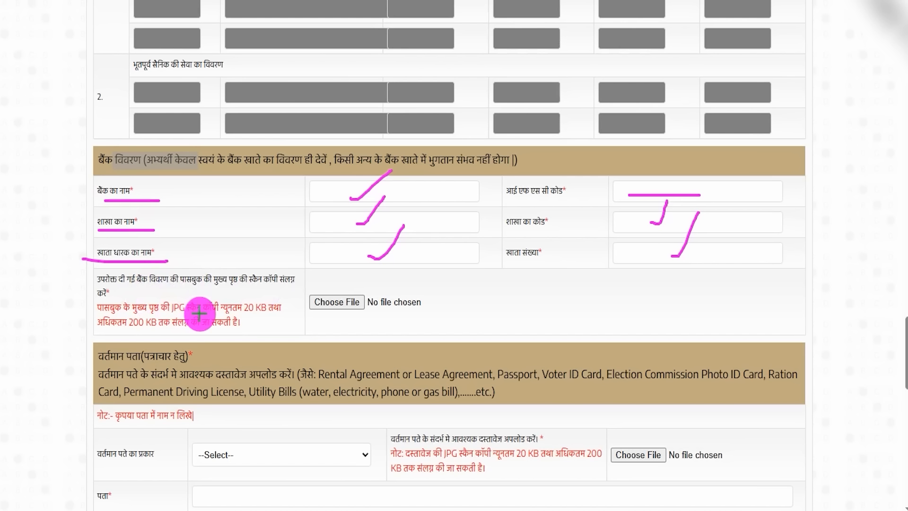
- Mark the passbook scan's JPG format, 20 KB and 200 KB limits and file upload area, and clear the on-screen annotations
{"action": "left_click_drag", "start_coordinate": [246, 315], "coordinate": [271, 315]}
{"action": "left_click_drag", "start_coordinate": [132, 328], "coordinate": [191, 313]}
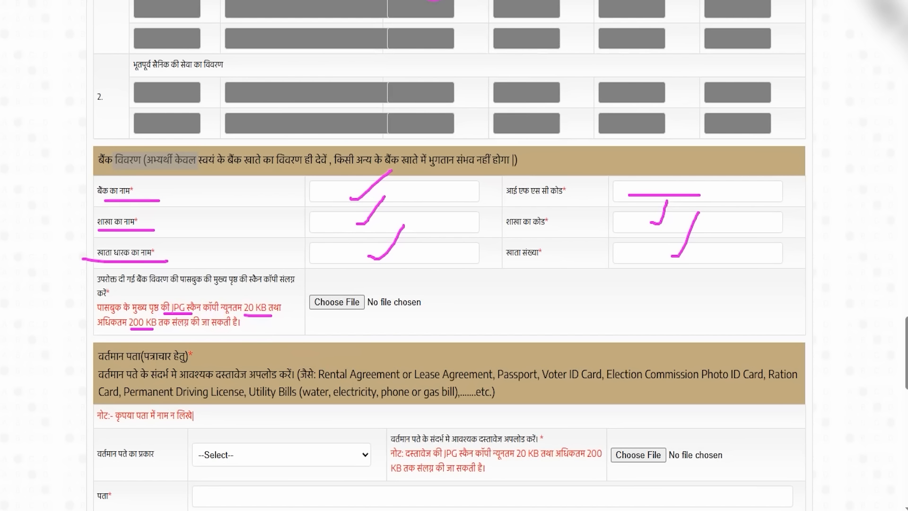
{"action": "left_click_drag", "start_coordinate": [359, 297], "coordinate": [401, 256]}
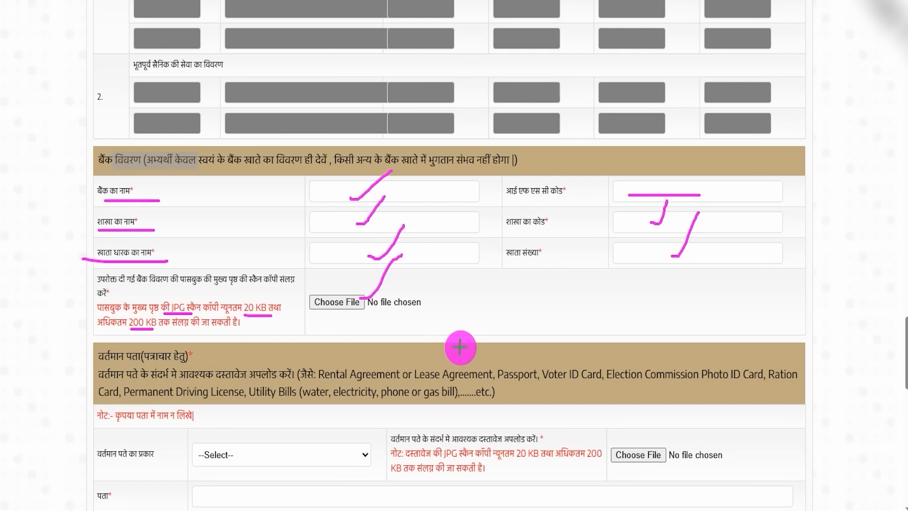
{"action": "left_click_drag", "start_coordinate": [333, 324], "coordinate": [517, 324]}
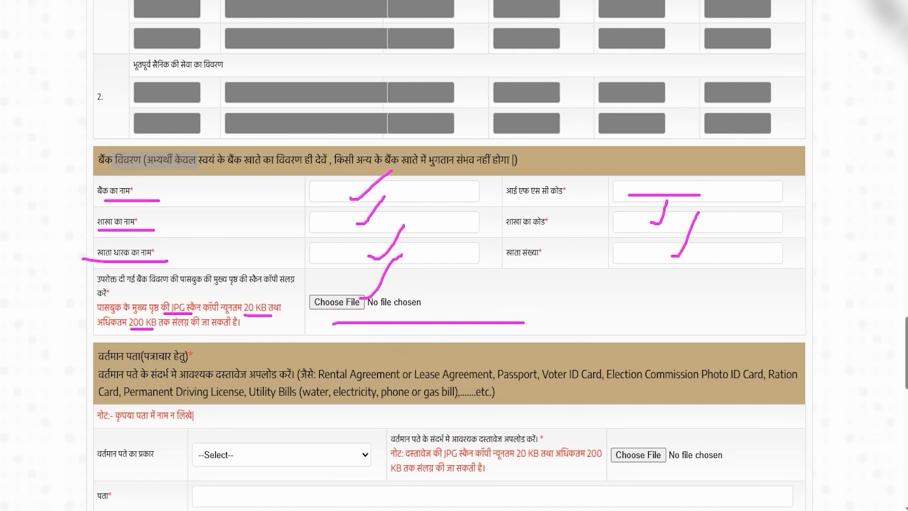
{"action": "key", "text": "Escape"}
- Review the current address section and the options offered for the current address type
{"action": "scroll", "coordinate": [209, 350], "scroll_direction": "down", "scroll_amount": 3}
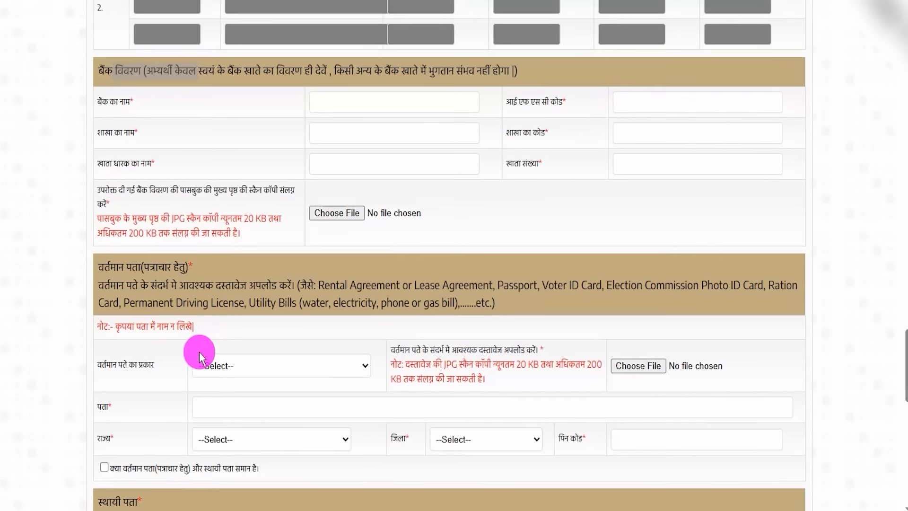
{"action": "left_click_drag", "start_coordinate": [121, 218], "coordinate": [192, 216]}
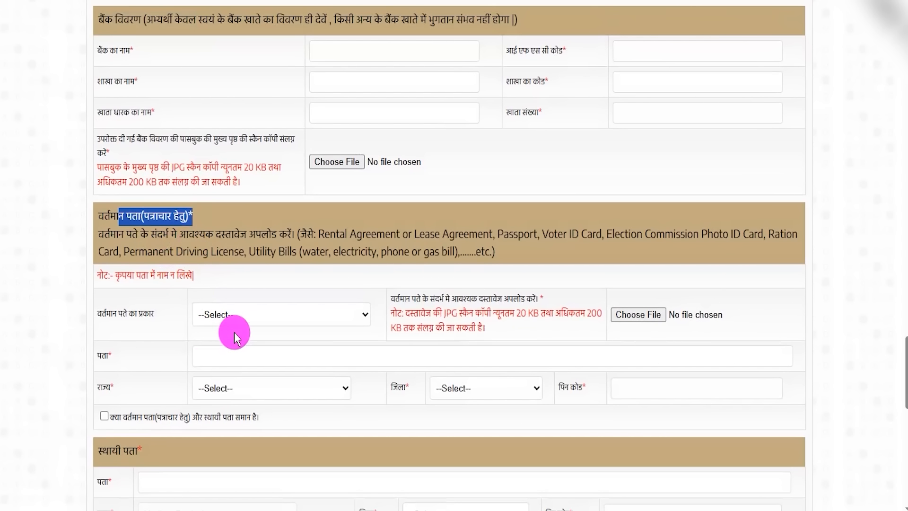
{"action": "scroll", "coordinate": [234, 331], "scroll_direction": "down", "scroll_amount": 1}
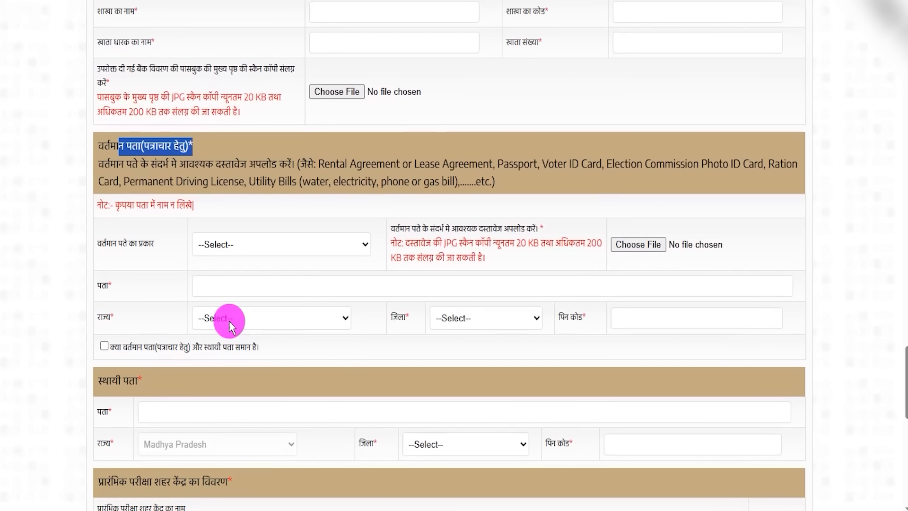
{"action": "left_click", "coordinate": [113, 148]}
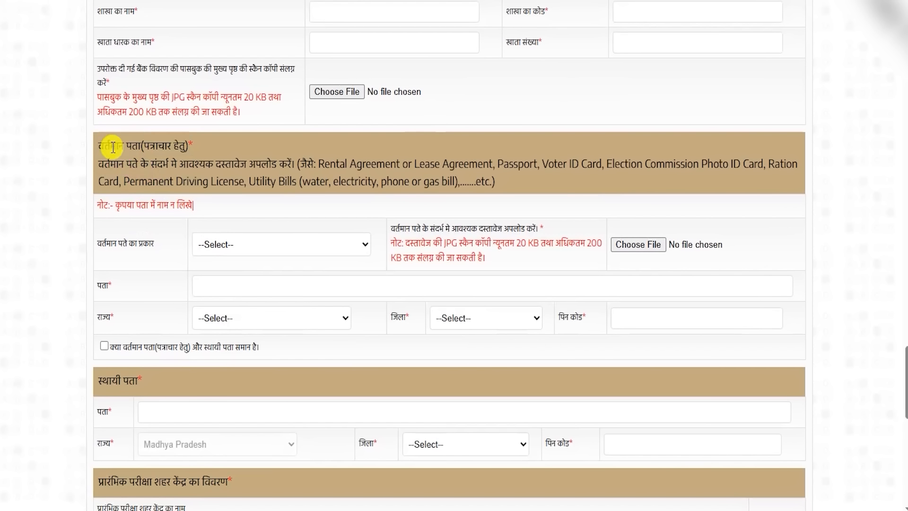
{"action": "left_click", "coordinate": [213, 241]}
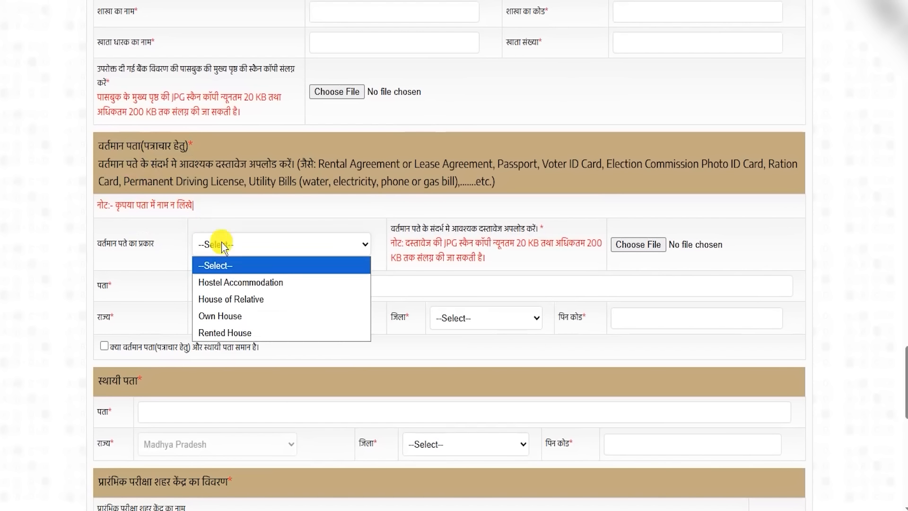
{"action": "left_click", "coordinate": [420, 289]}
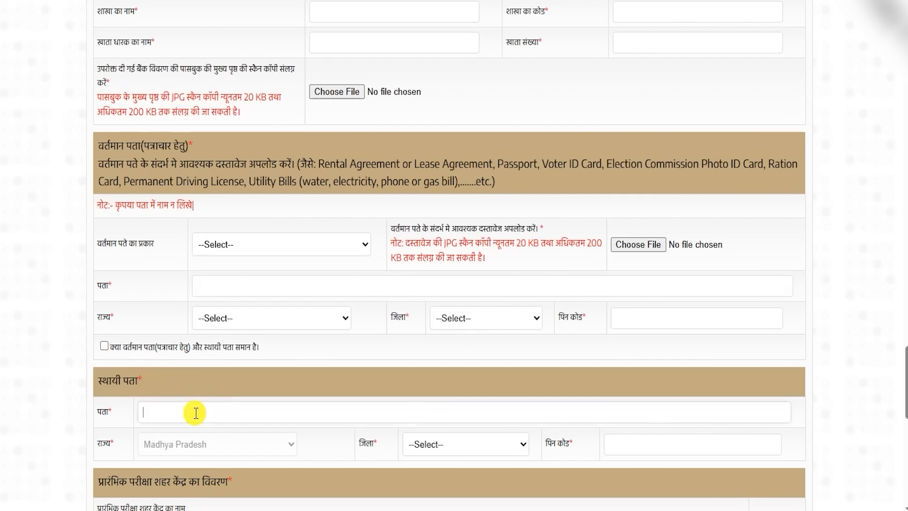
- Try to mark the permanent address as the same as the current correspondence address
{"action": "double_click", "coordinate": [130, 381]}
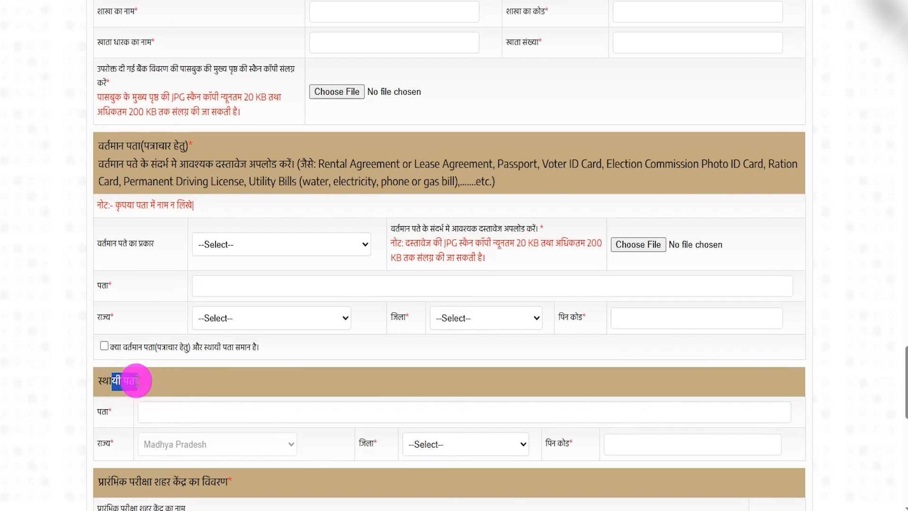
{"action": "left_click_drag", "start_coordinate": [110, 146], "coordinate": [141, 141]}
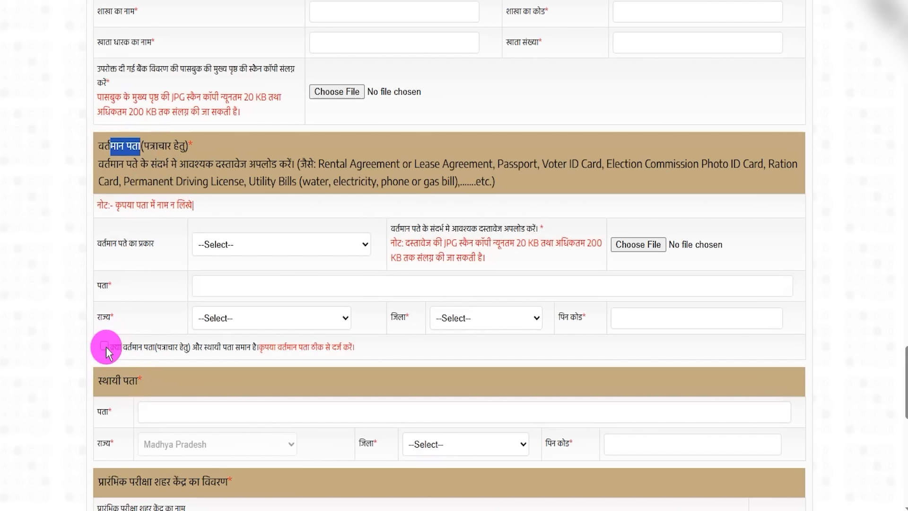
{"action": "left_click_drag", "start_coordinate": [112, 381], "coordinate": [128, 381]}
{"action": "left_click_drag", "start_coordinate": [115, 153], "coordinate": [167, 147]}
- Check the current address document upload note and set the current address type to Own House
{"action": "scroll", "coordinate": [401, 386], "scroll_direction": "down", "scroll_amount": 2}
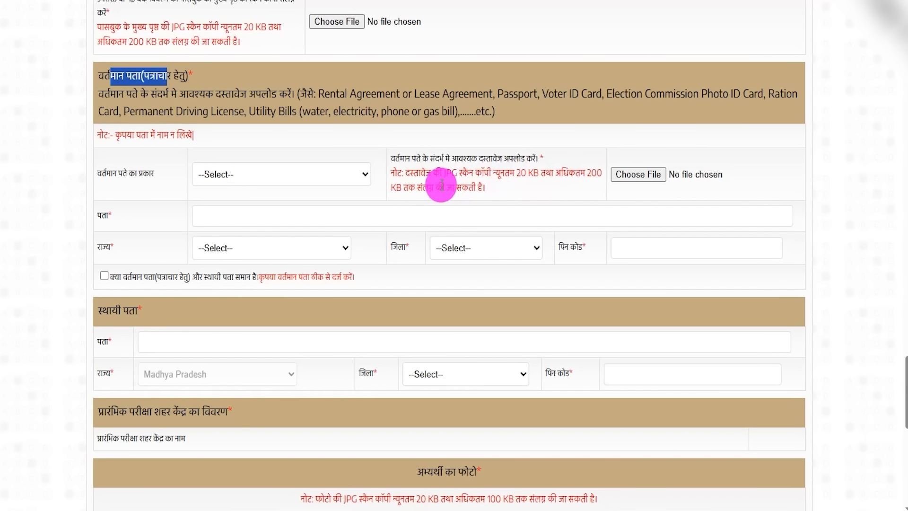
{"action": "left_click_drag", "start_coordinate": [406, 159], "coordinate": [644, 182]}
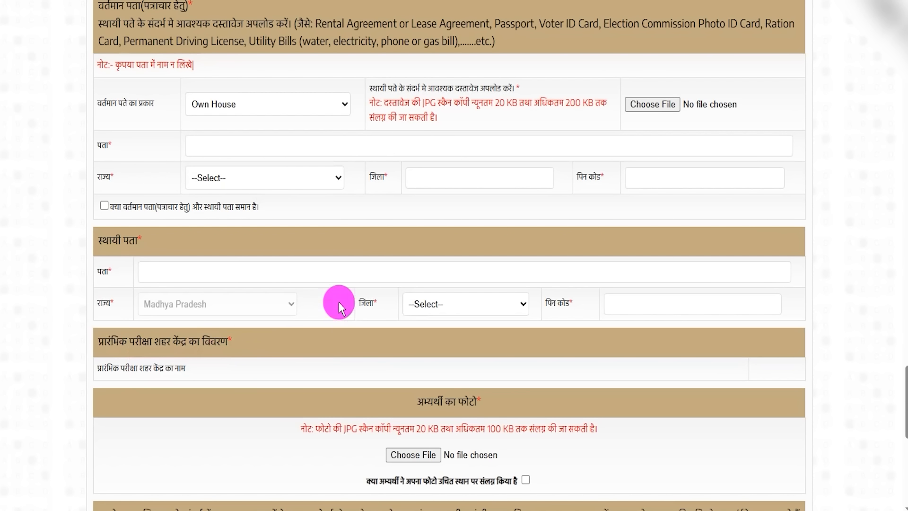
- Look at the permanent address fields and the preliminary examination city centre entry
{"action": "scroll", "coordinate": [289, 339], "scroll_direction": "down", "scroll_amount": 3}
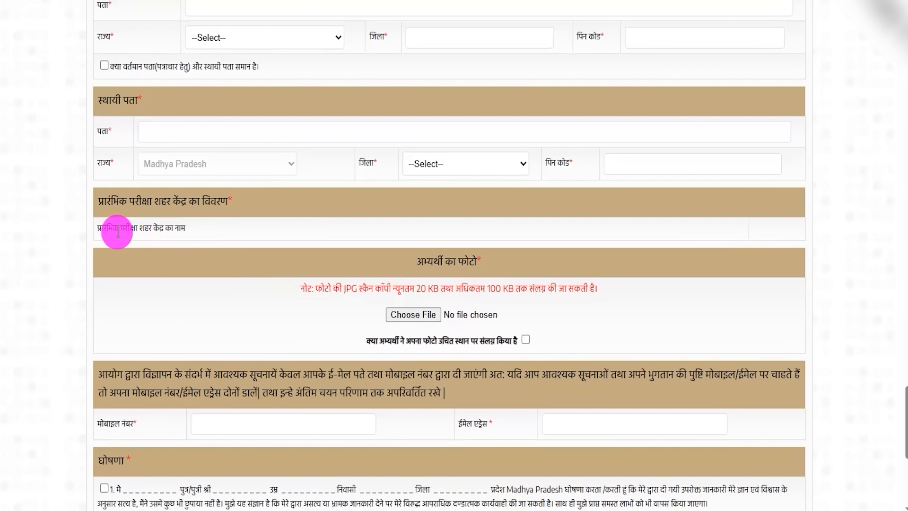
{"action": "left_click_drag", "start_coordinate": [109, 228], "coordinate": [220, 228]}
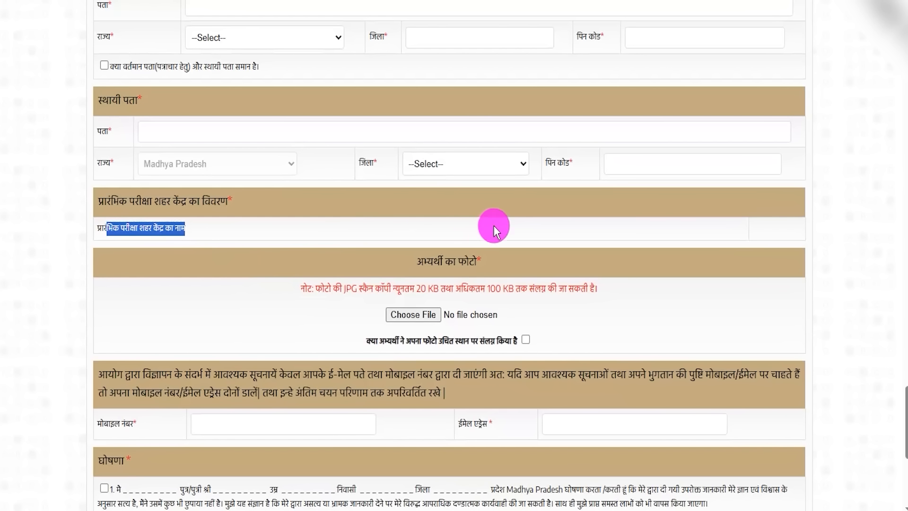
{"action": "left_click", "coordinate": [524, 233]}
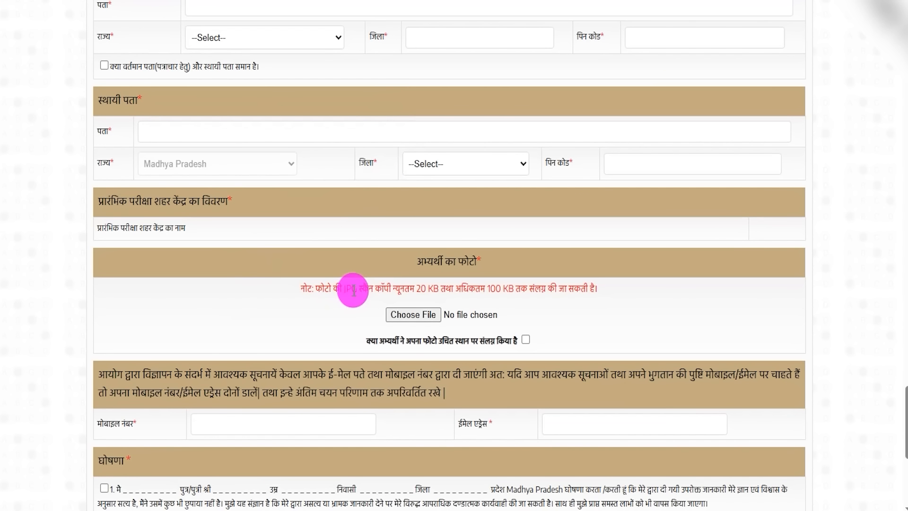
- Highlight the candidate photo's JPG and size requirements, its file upload and the photo placement confirmation checkbox
{"action": "scroll", "coordinate": [352, 290], "scroll_direction": "down", "scroll_amount": 3}
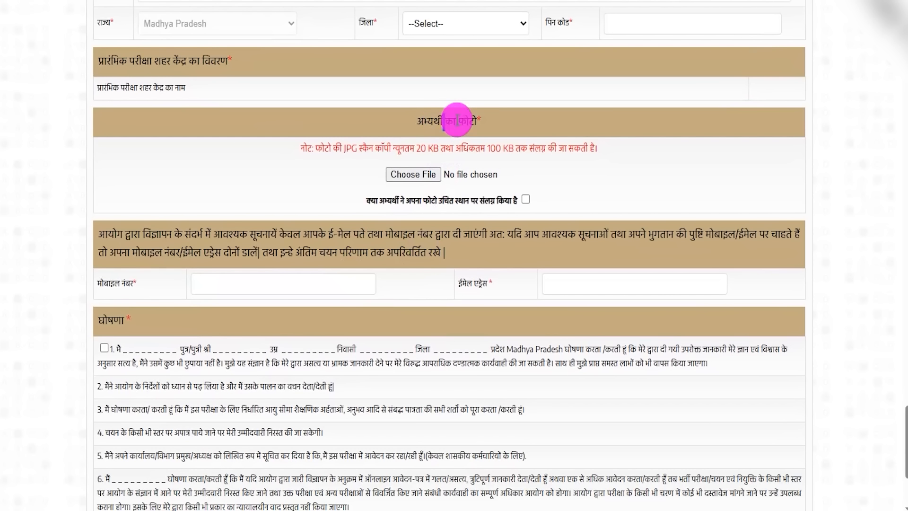
{"action": "left_click_drag", "start_coordinate": [457, 120], "coordinate": [476, 121]}
{"action": "left_click_drag", "start_coordinate": [416, 148], "coordinate": [635, 147]}
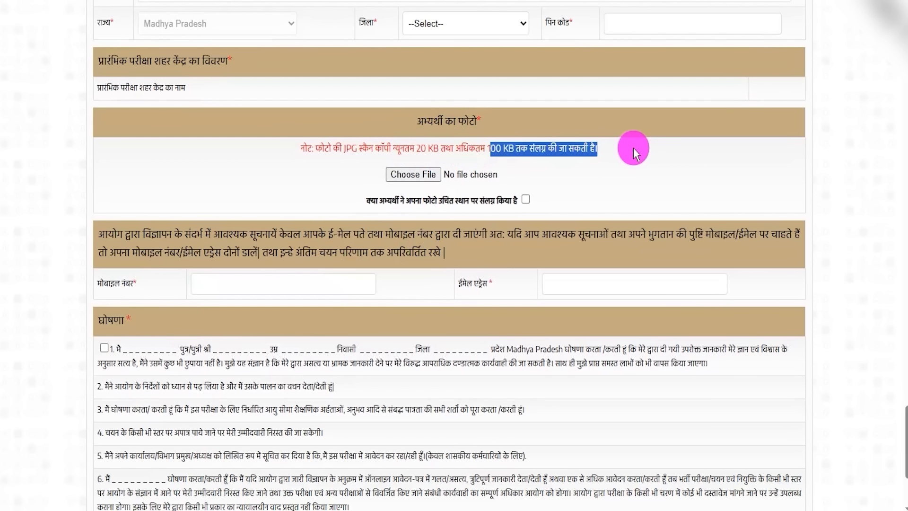
{"action": "key", "text": "ctrl+2"}
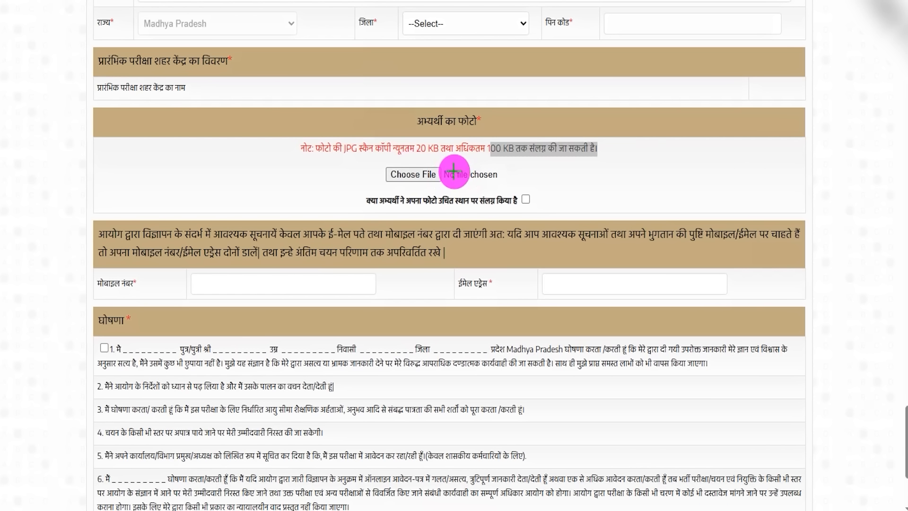
{"action": "left_click_drag", "start_coordinate": [439, 171], "coordinate": [462, 128]}
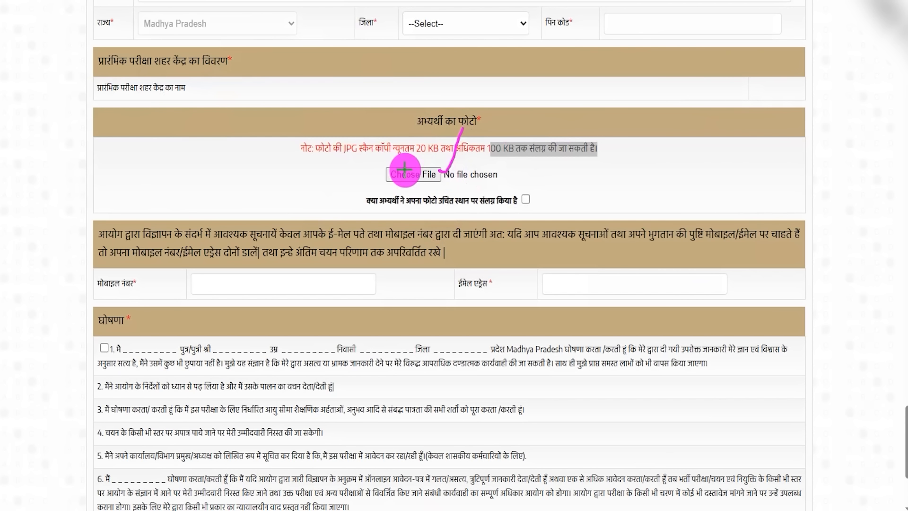
{"action": "left_click_drag", "start_coordinate": [339, 158], "coordinate": [361, 157]}
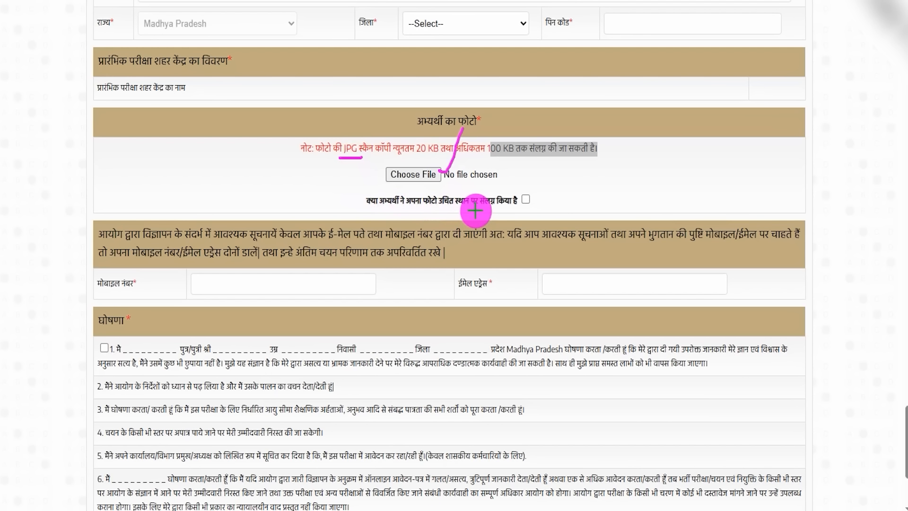
{"action": "left_click_drag", "start_coordinate": [439, 211], "coordinate": [471, 211]}
{"action": "left_click_drag", "start_coordinate": [528, 199], "coordinate": [547, 178]}
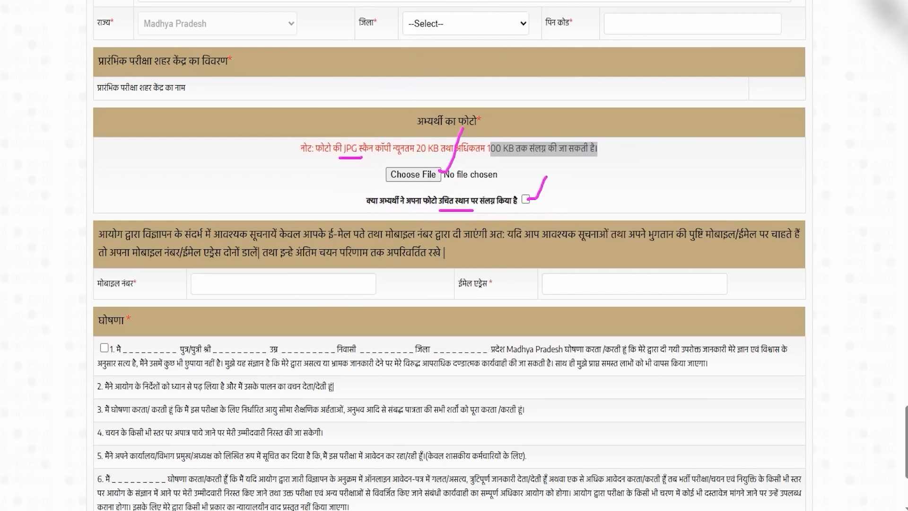
- Check the empty mobile number and email address fields and accept the first statement of the declaration
{"action": "left_click", "coordinate": [212, 283]}
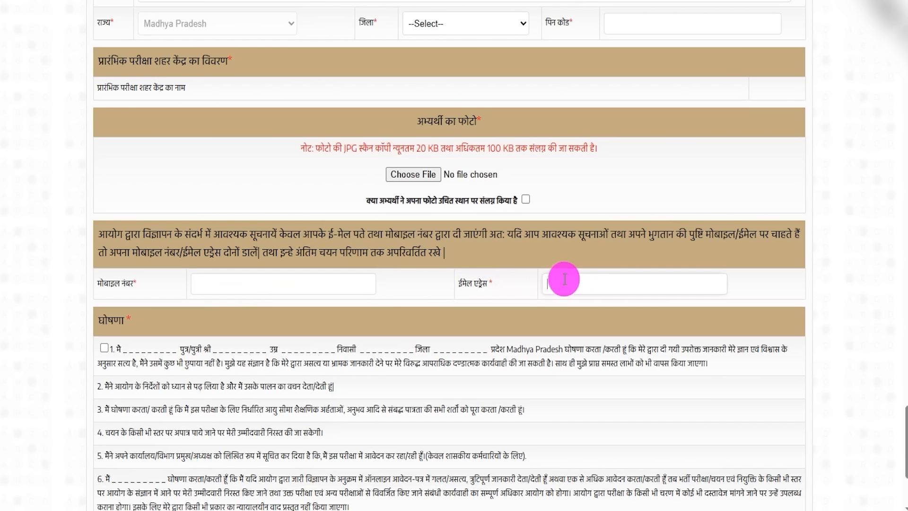
{"action": "scroll", "coordinate": [559, 277], "scroll_direction": "up", "scroll_amount": 1}
{"action": "left_click", "coordinate": [103, 387]}
{"action": "left_click", "coordinate": [103, 387]}
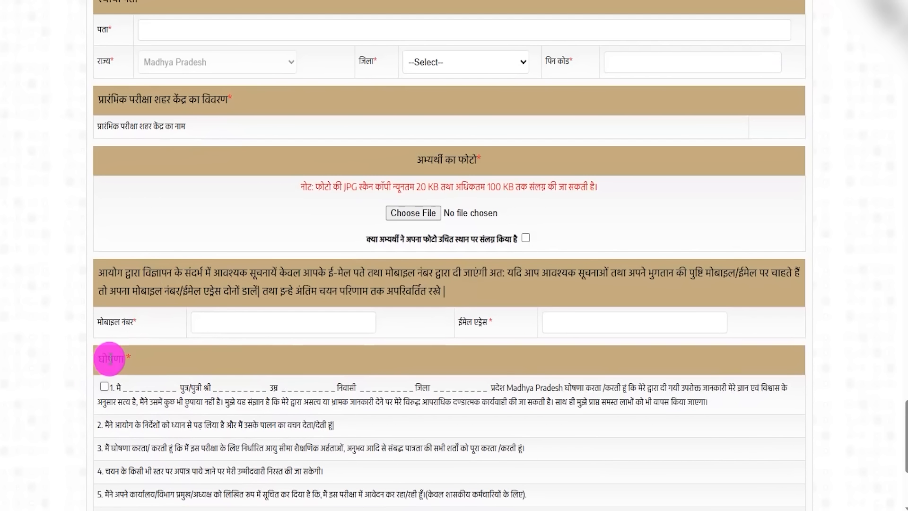
{"action": "left_click_drag", "start_coordinate": [132, 359], "coordinate": [95, 361]}
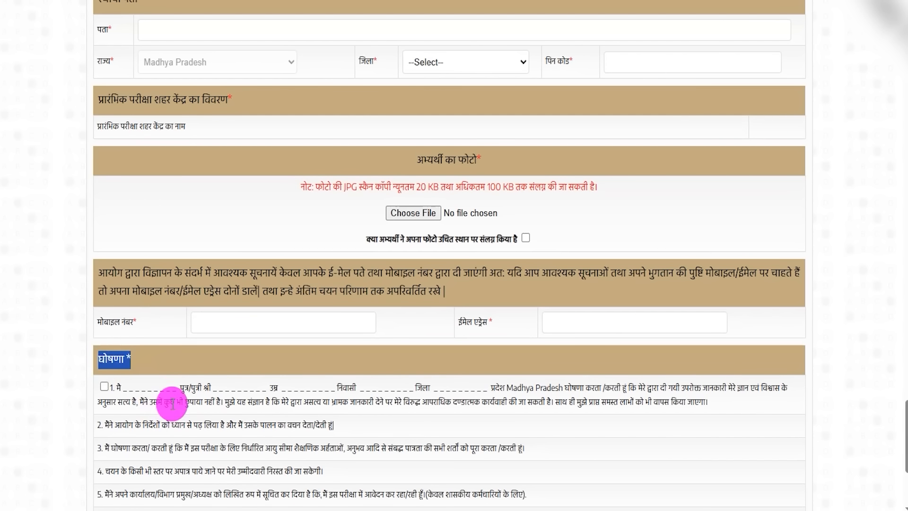
{"action": "scroll", "coordinate": [93, 247], "scroll_direction": "down", "scroll_amount": 3}
{"action": "left_click", "coordinate": [103, 246]}
{"action": "scroll", "coordinate": [288, 380], "scroll_direction": "down", "scroll_amount": 2}
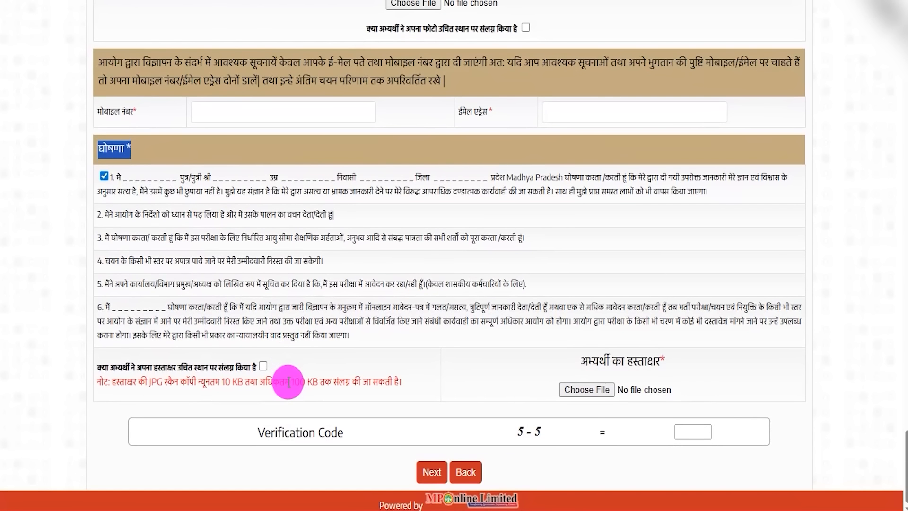
- Highlight the signature's JPG size note, its file upload and the signature placement confirmation checkbox
{"action": "left_click_drag", "start_coordinate": [143, 381], "coordinate": [354, 375]}
{"action": "left_click", "coordinate": [292, 383]}
{"action": "left_click_drag", "start_coordinate": [151, 385], "coordinate": [360, 387]}
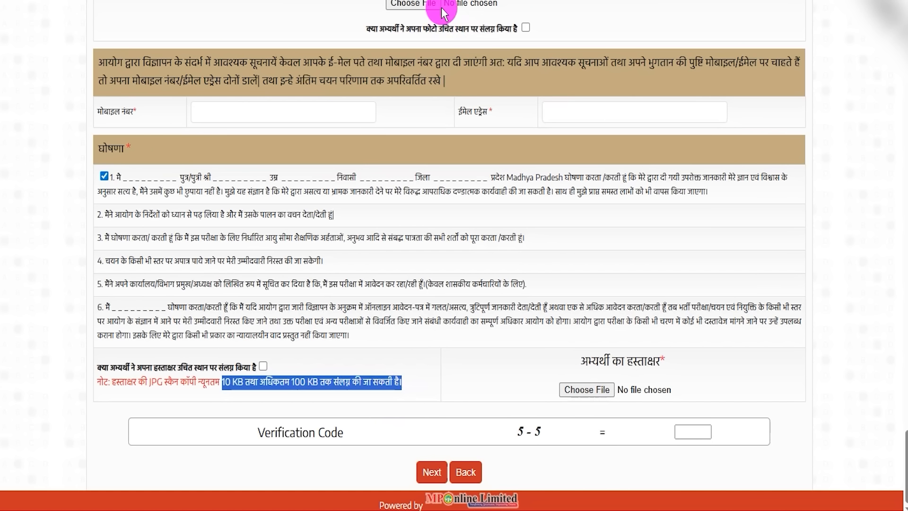
{"action": "left_click_drag", "start_coordinate": [615, 385], "coordinate": [636, 333]}
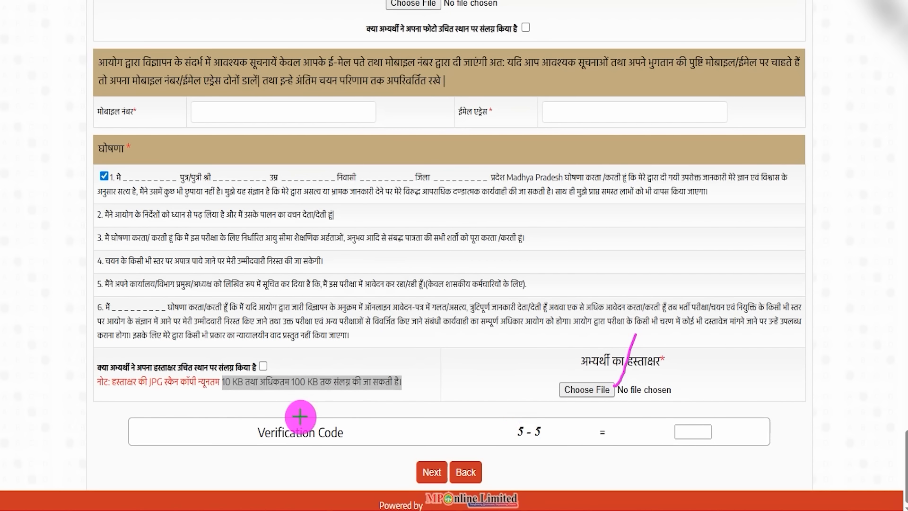
{"action": "left_click_drag", "start_coordinate": [693, 387], "coordinate": [801, 383]}
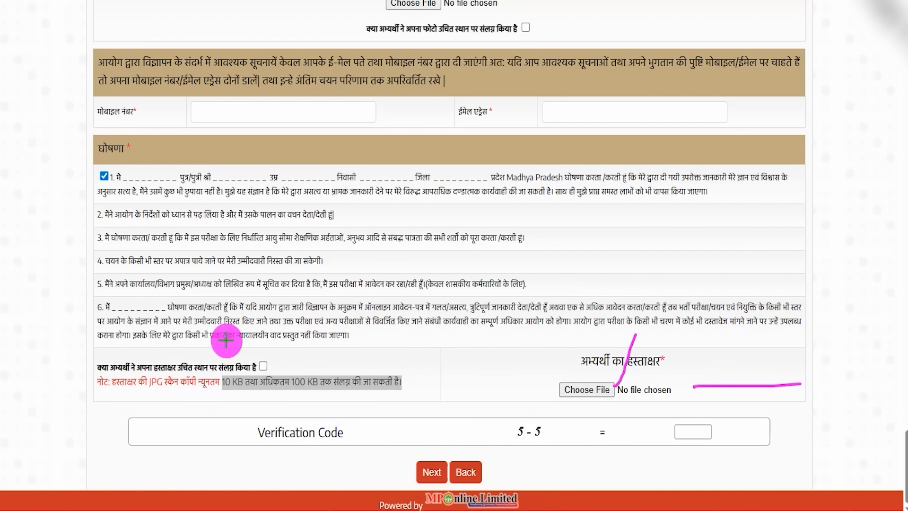
{"action": "left_click_drag", "start_coordinate": [264, 365], "coordinate": [284, 328]}
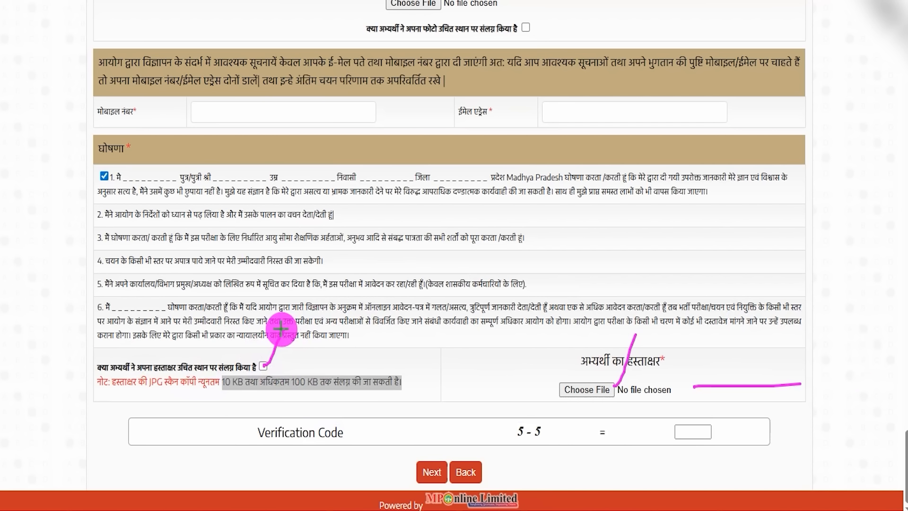
- Mark the verification code question with its answer box and continue to the application preview
{"action": "left_click_drag", "start_coordinate": [274, 443], "coordinate": [325, 443]}
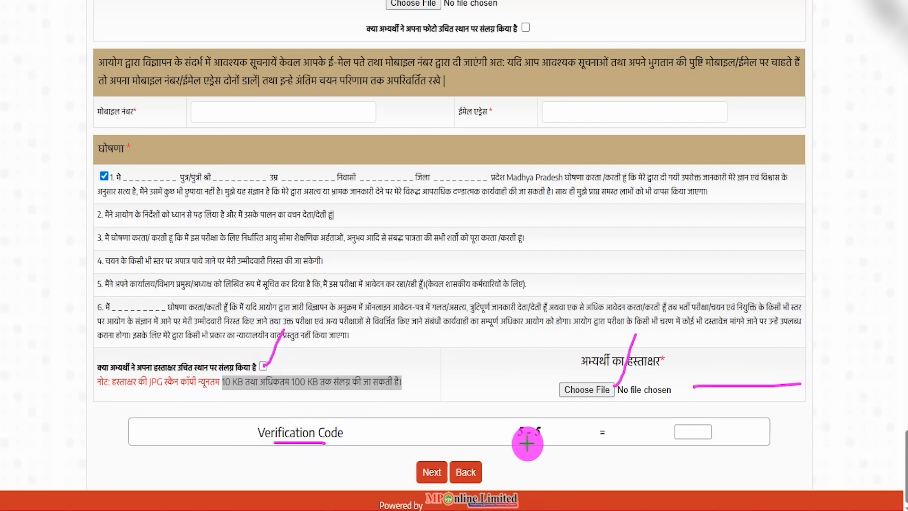
{"action": "left_click_drag", "start_coordinate": [503, 440], "coordinate": [544, 440]}
{"action": "left_click_drag", "start_coordinate": [700, 431], "coordinate": [717, 387]}
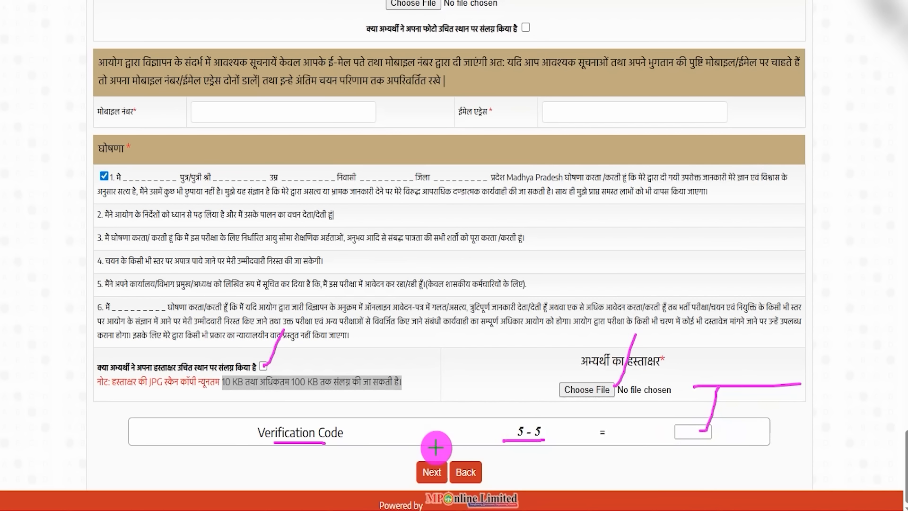
{"action": "left_click_drag", "start_coordinate": [256, 478], "coordinate": [402, 472]}
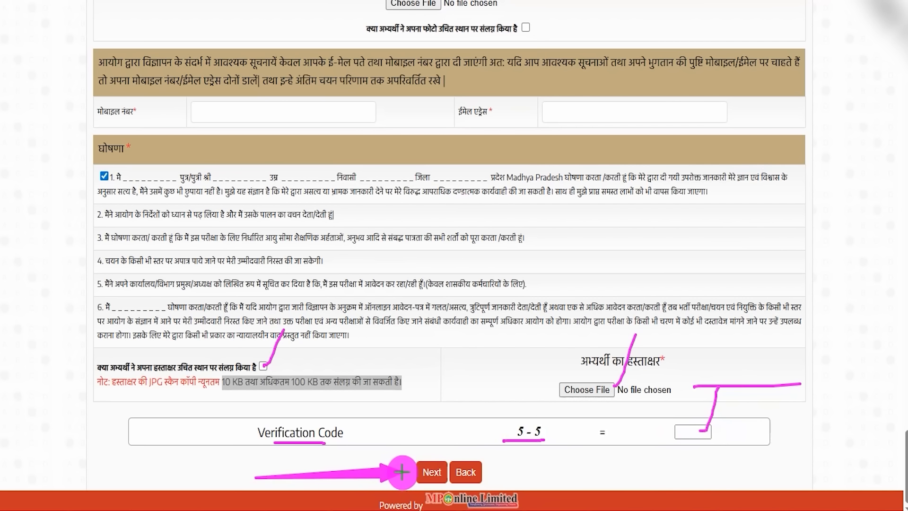
{"action": "left_click", "coordinate": [432, 470]}
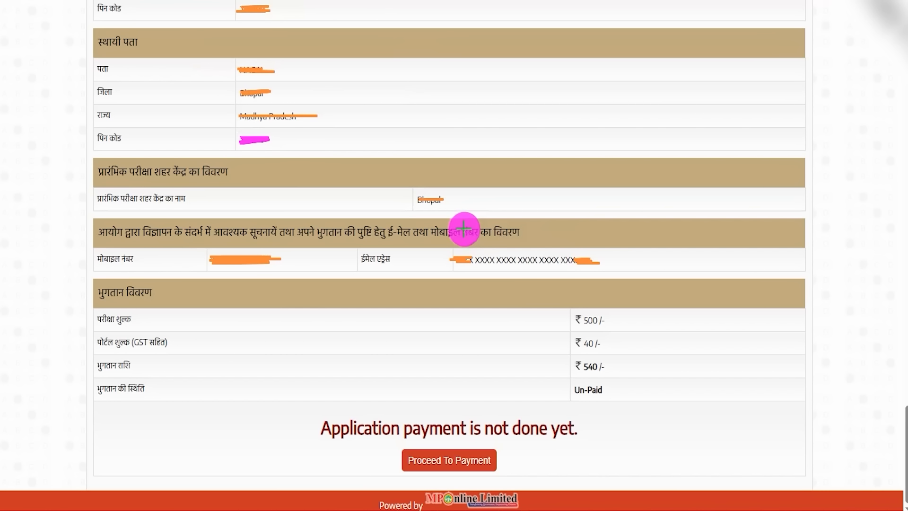
- Review the permanent address and the payment details in the application preview, and proceed to payment
{"action": "left_click_drag", "start_coordinate": [338, 61], "coordinate": [368, 25]}
{"action": "left_click_drag", "start_coordinate": [347, 102], "coordinate": [373, 55]}
{"action": "left_click_drag", "start_coordinate": [353, 124], "coordinate": [385, 84]}
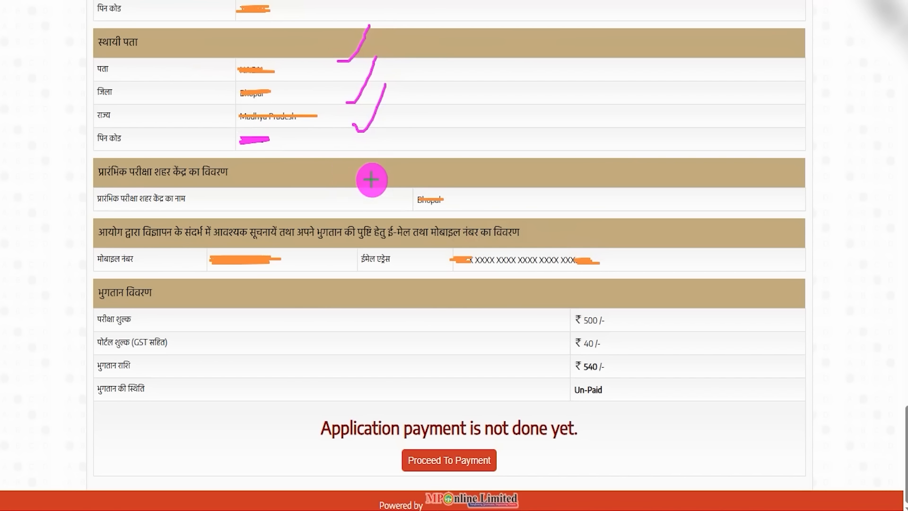
{"action": "left_click_drag", "start_coordinate": [248, 351], "coordinate": [302, 284]}
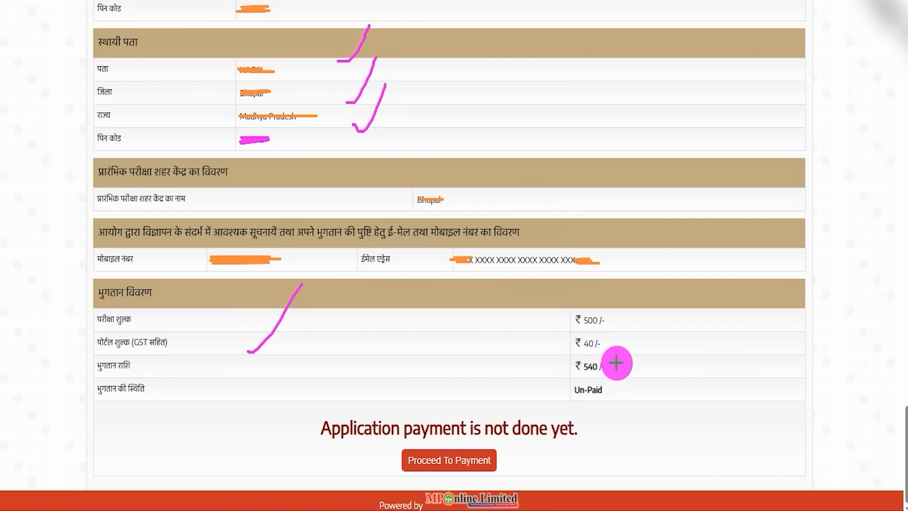
{"action": "mouse_move", "coordinate": [610, 353]}
{"action": "left_mouse_down"}
{"action": "mouse_move", "coordinate": [553, 359]}
{"action": "mouse_move", "coordinate": [569, 377]}
{"action": "mouse_move", "coordinate": [611, 379]}
{"action": "mouse_move", "coordinate": [617, 359]}
{"action": "left_mouse_up"}
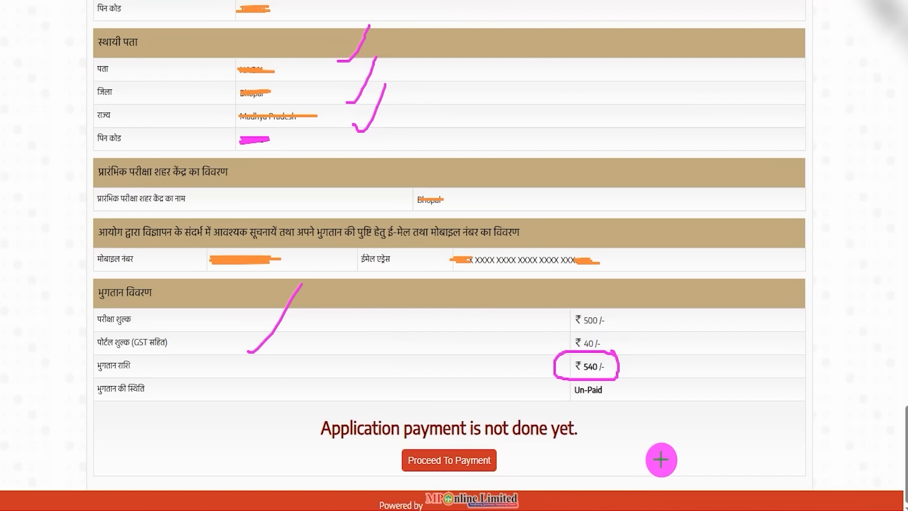
{"action": "left_click_drag", "start_coordinate": [703, 449], "coordinate": [511, 461]}
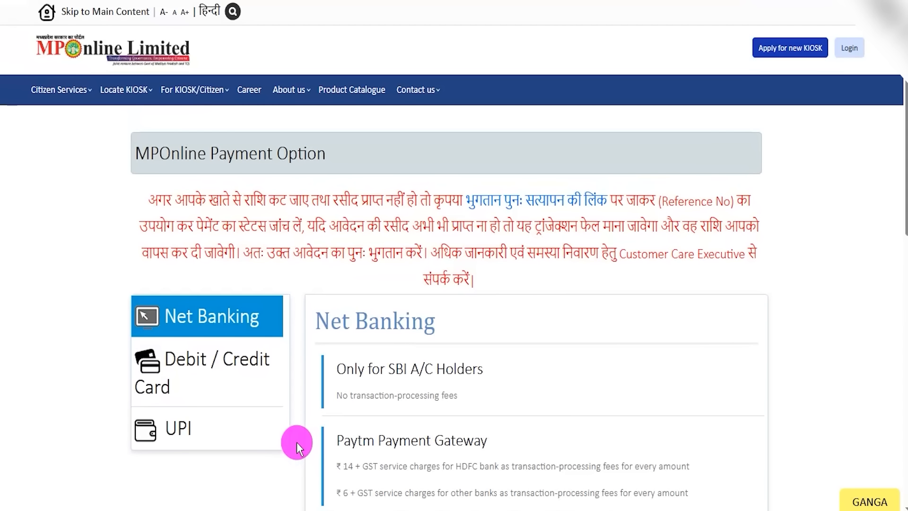
- Choose UPI as the payment option through PayGov India NDML for Govt. of India and accept the transaction reference notice
{"action": "scroll", "coordinate": [296, 441], "scroll_direction": "down", "scroll_amount": 3}
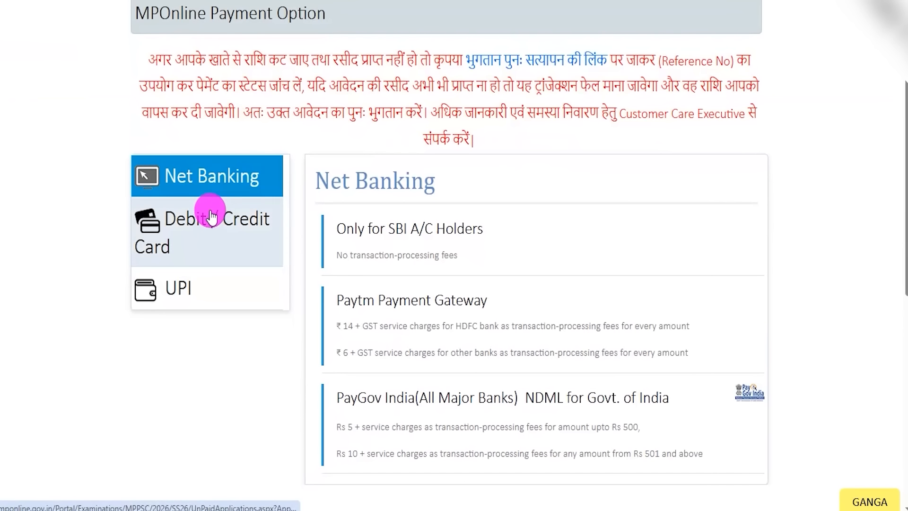
{"action": "left_click", "coordinate": [212, 217]}
{"action": "left_click", "coordinate": [179, 429]}
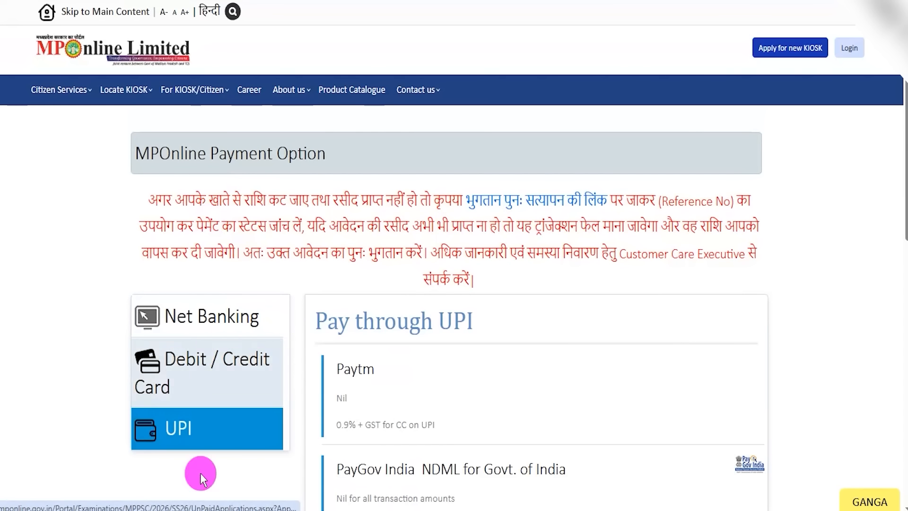
{"action": "scroll", "coordinate": [298, 427], "scroll_direction": "down", "scroll_amount": 3}
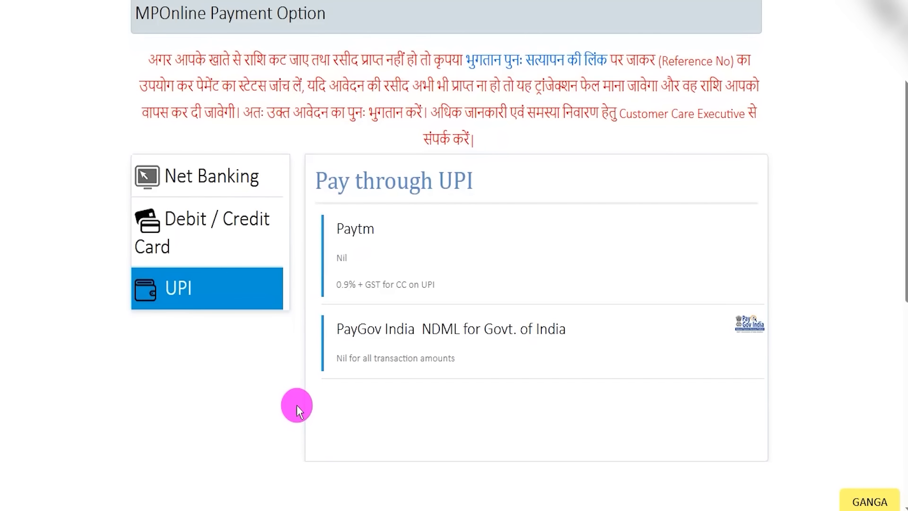
{"action": "left_click_drag", "start_coordinate": [204, 292], "coordinate": [238, 227]}
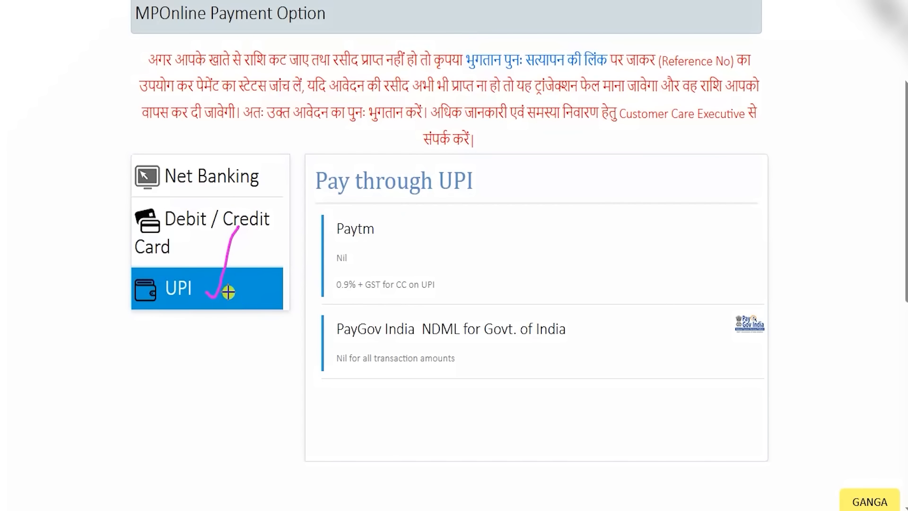
{"action": "left_click_drag", "start_coordinate": [227, 295], "coordinate": [263, 246]}
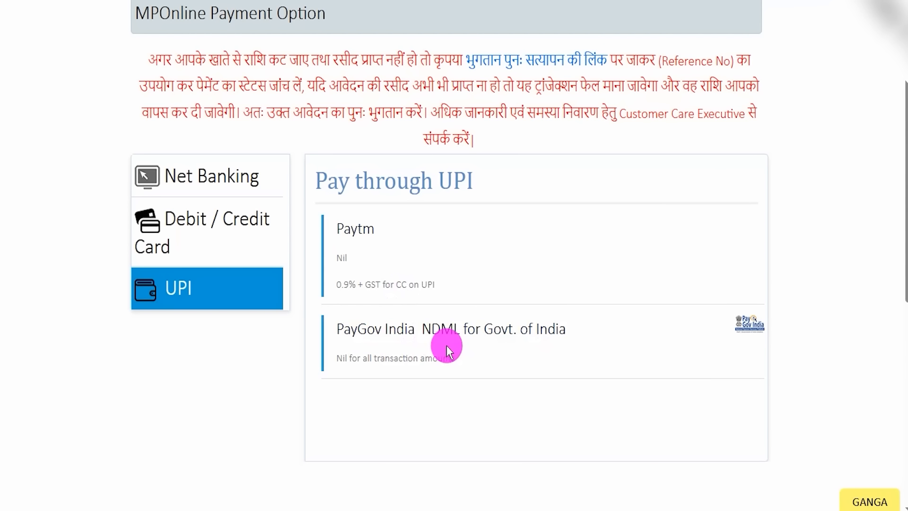
{"action": "left_click", "coordinate": [484, 330]}
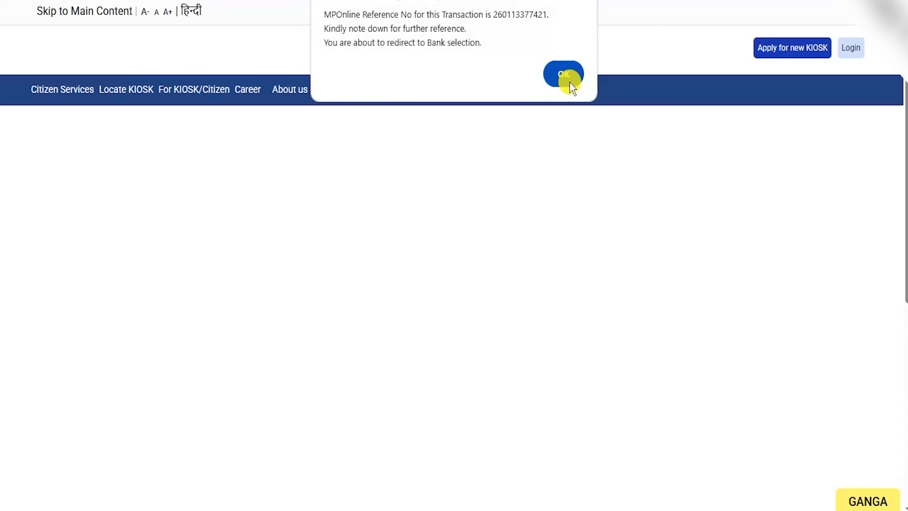
{"action": "left_click", "coordinate": [568, 79]}
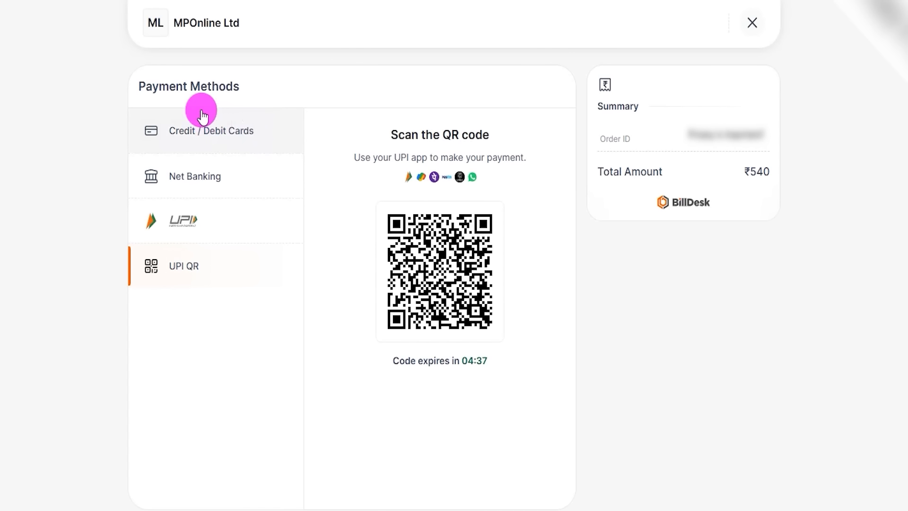
- Look through the card, net banking and UPI payment methods, marking the UPI ID field and its QR code
{"action": "left_click", "coordinate": [208, 130]}
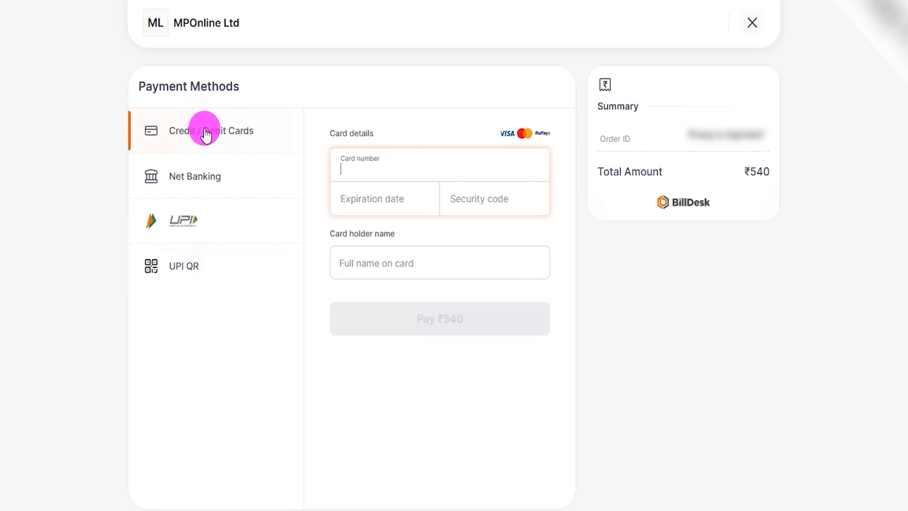
{"action": "left_click", "coordinate": [207, 174]}
{"action": "left_click", "coordinate": [198, 221]}
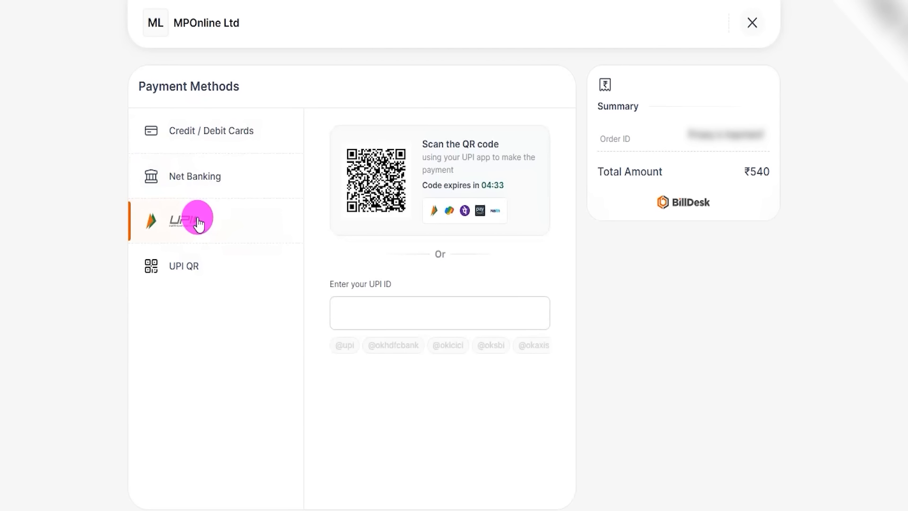
{"action": "left_click", "coordinate": [194, 268]}
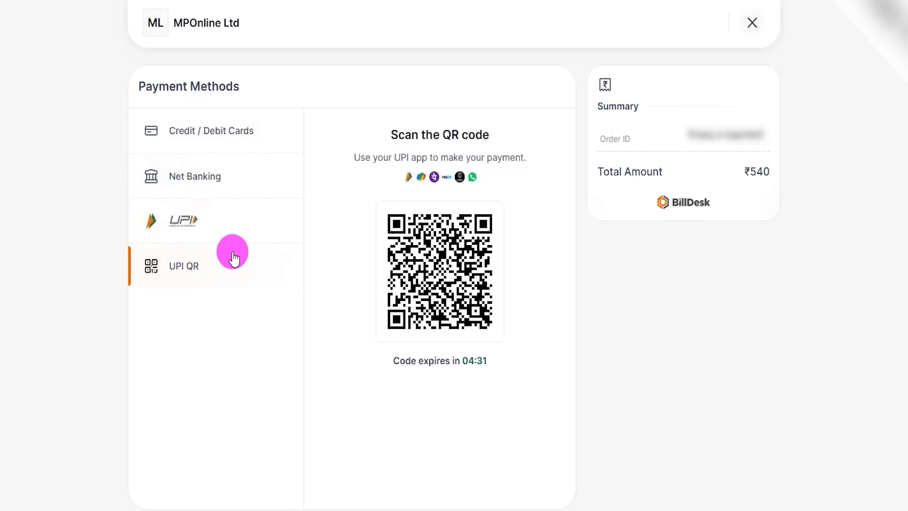
{"action": "left_click", "coordinate": [194, 229]}
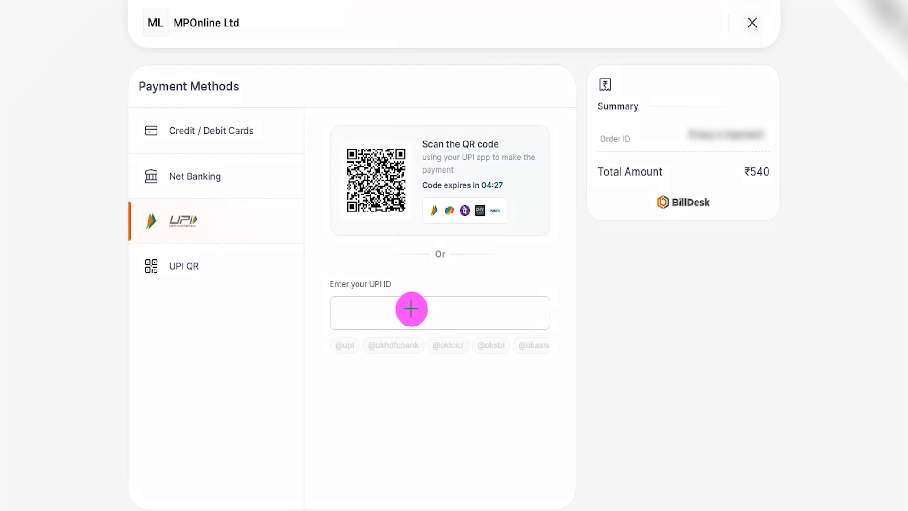
{"action": "left_click_drag", "start_coordinate": [415, 309], "coordinate": [437, 276]}
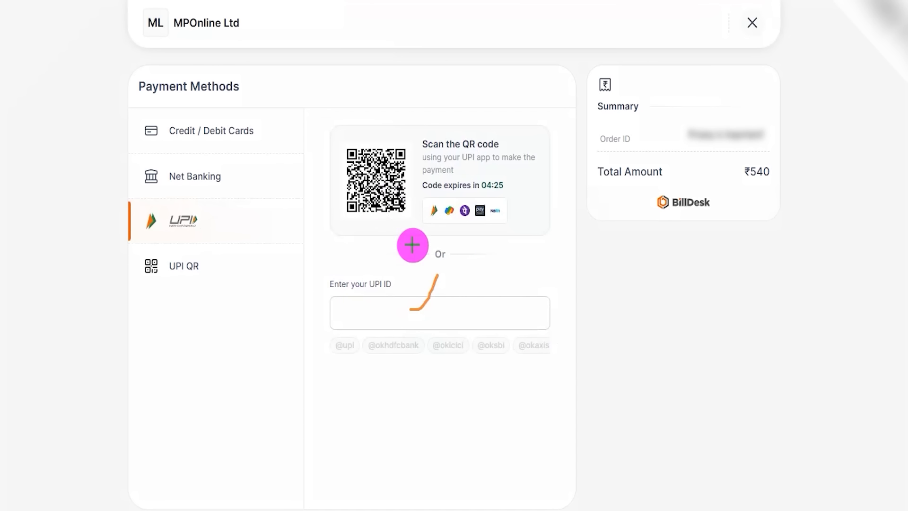
{"action": "left_click_drag", "start_coordinate": [374, 155], "coordinate": [399, 123]}
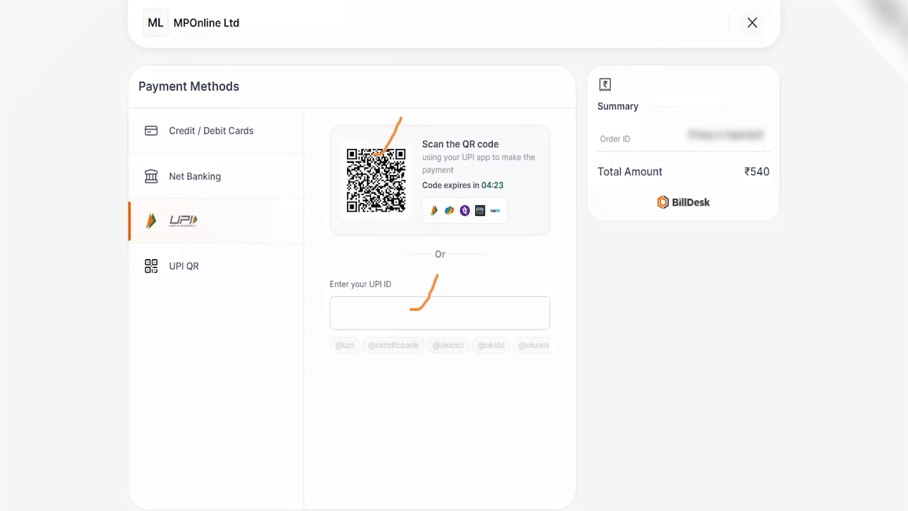
- Select UPI QR as the payment method and mark the QR code for scanning
{"action": "left_click", "coordinate": [178, 264]}
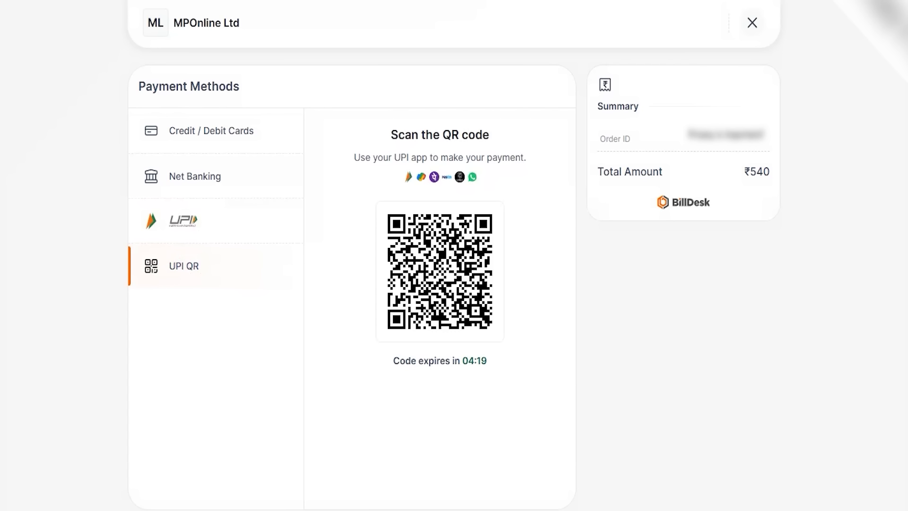
{"action": "left_click_drag", "start_coordinate": [501, 274], "coordinate": [547, 209]}
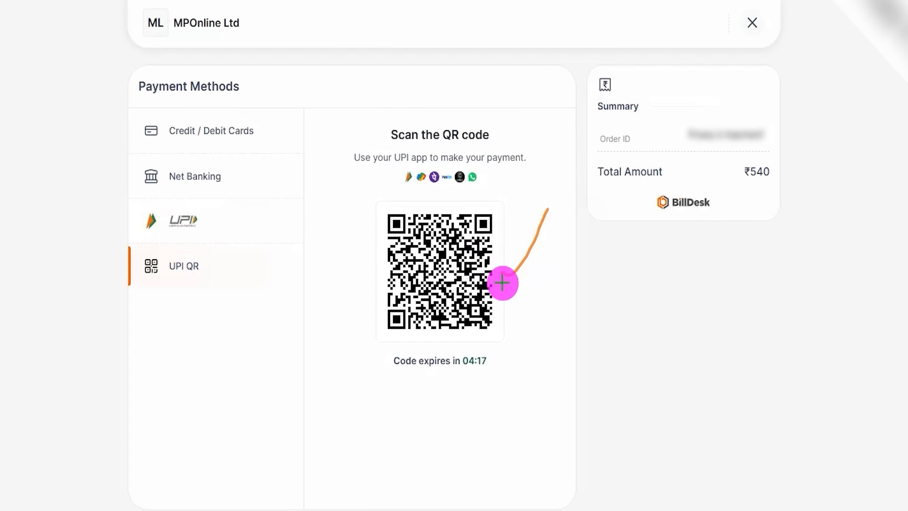
{"action": "left_click_drag", "start_coordinate": [505, 301], "coordinate": [559, 242]}
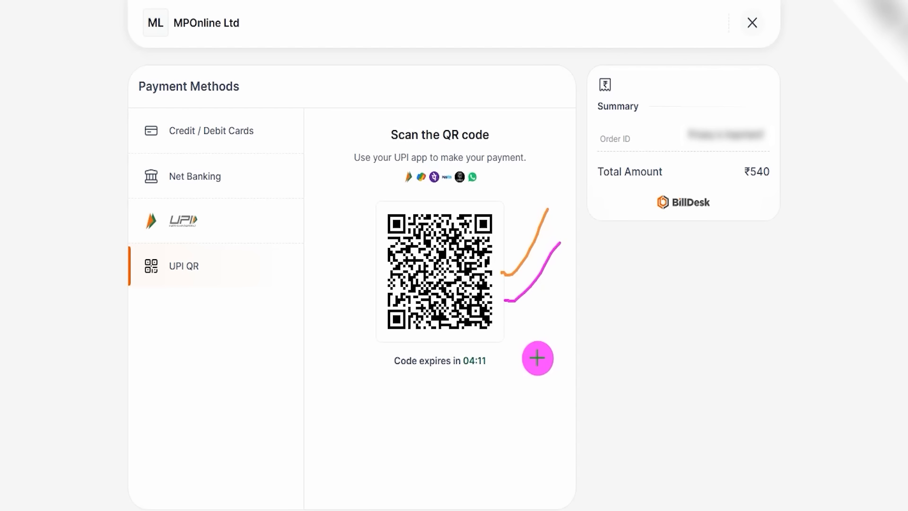
{"action": "left_click_drag", "start_coordinate": [508, 325], "coordinate": [554, 279]}
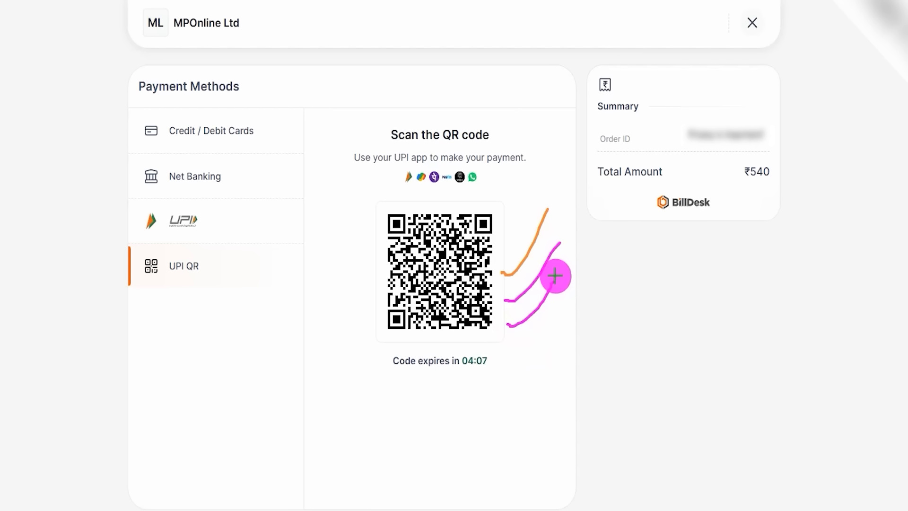
{"action": "left_click_drag", "start_coordinate": [427, 275], "coordinate": [446, 272]}
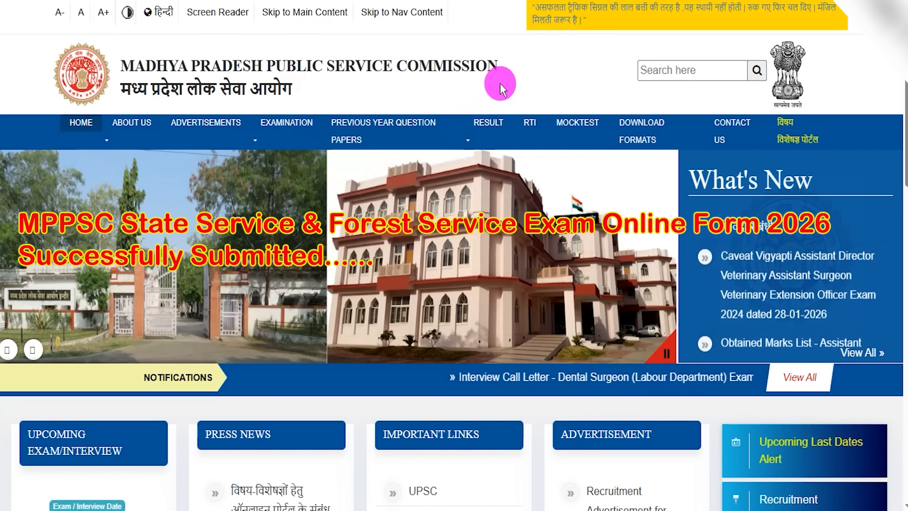
{"action": "scroll", "coordinate": [584, 274], "scroll_direction": "down", "scroll_amount": 5}
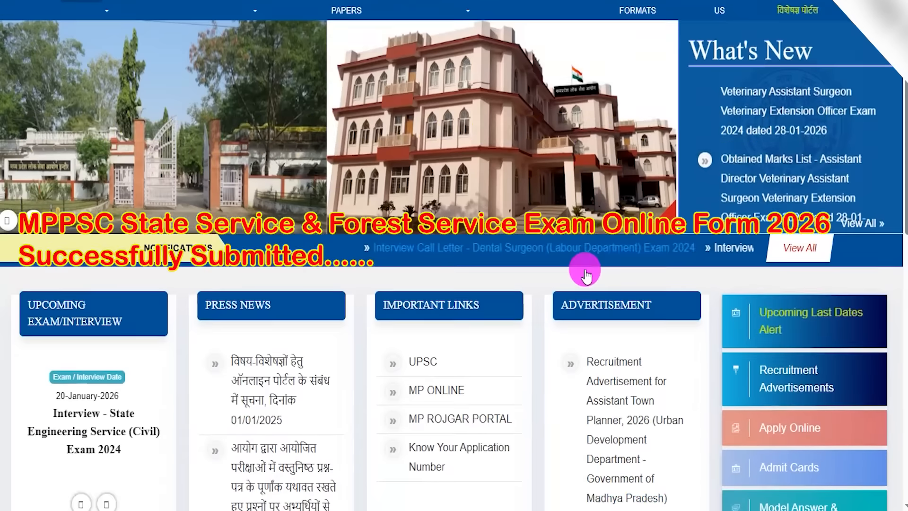
{"action": "scroll", "coordinate": [582, 270], "scroll_direction": "up", "scroll_amount": 5}
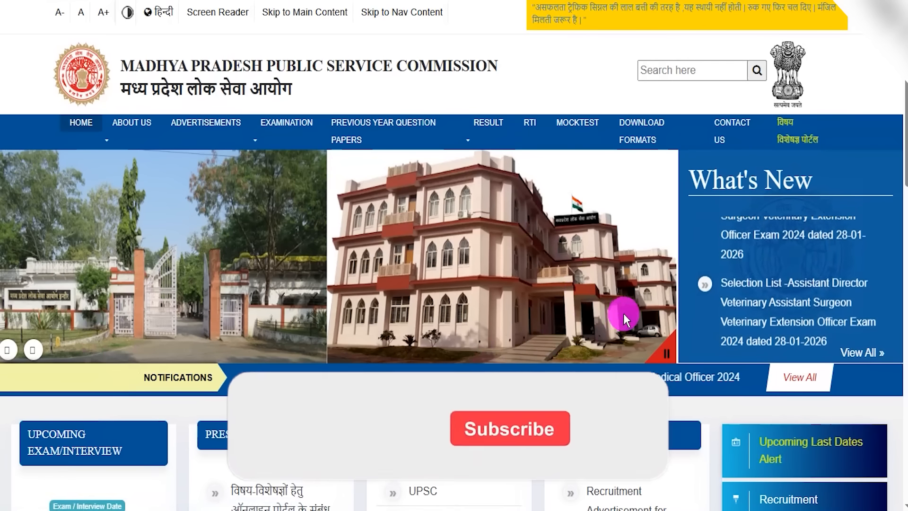
{"action": "scroll", "coordinate": [445, 260], "scroll_direction": "down", "scroll_amount": 3}
{"action": "scroll", "coordinate": [475, 272], "scroll_direction": "down", "scroll_amount": 10}
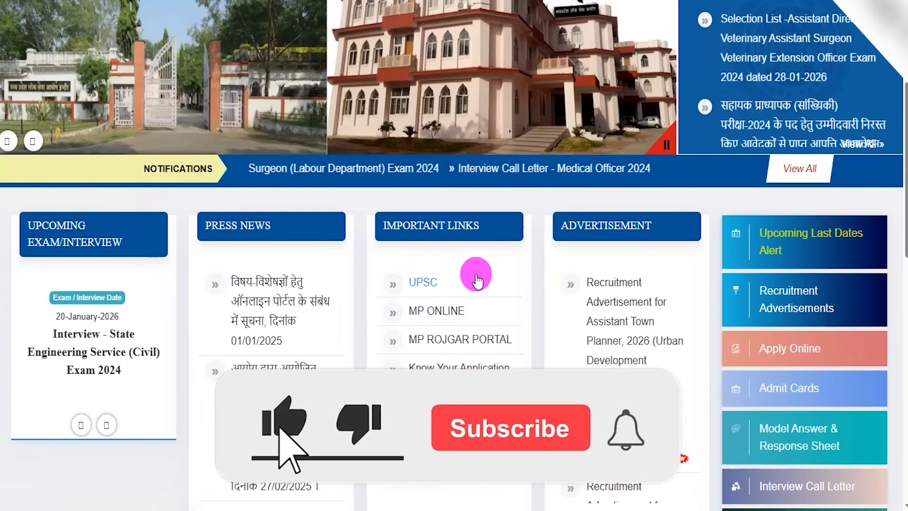
{"action": "scroll", "coordinate": [476, 274], "scroll_direction": "up", "scroll_amount": 12}
{"action": "scroll", "coordinate": [475, 274], "scroll_direction": "up", "scroll_amount": 1}
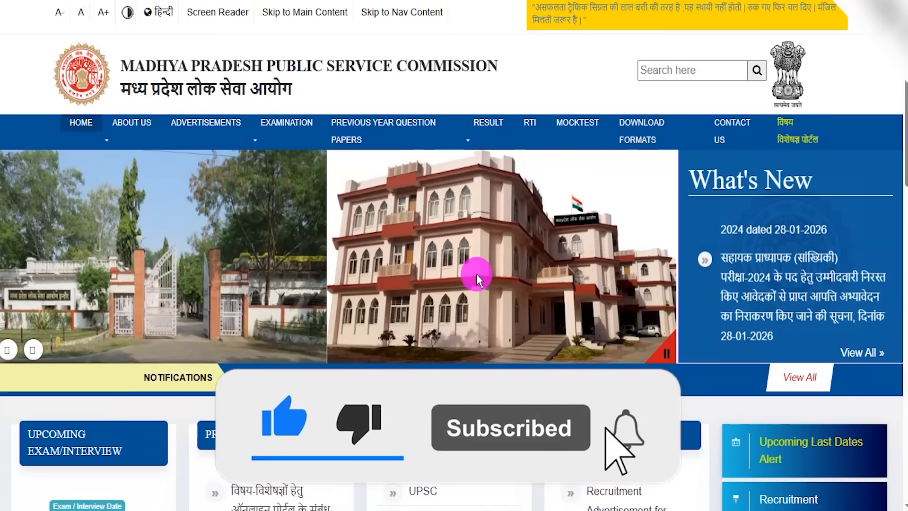